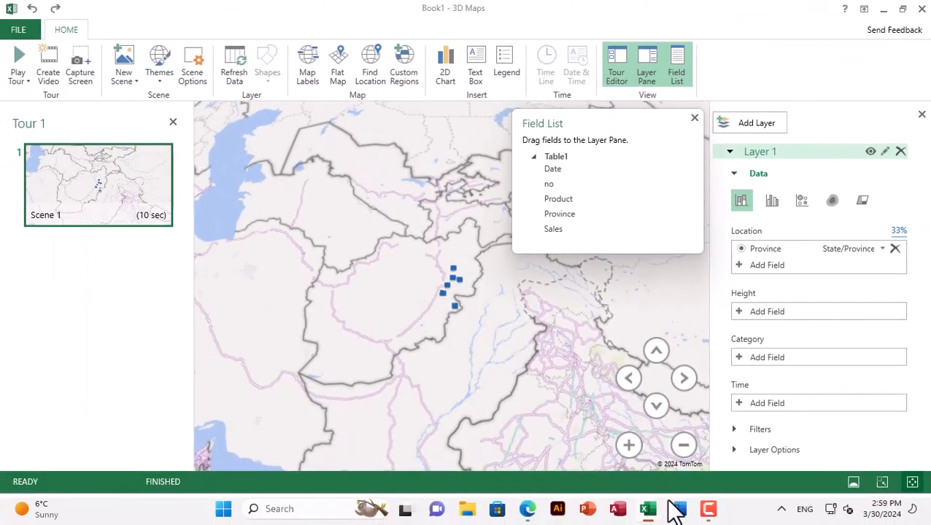
# Switch to the Excel workbook and review the Province, Sales, Date and Product columns of the sales table
pyautogui.moveTo(649, 510)
pyautogui.click(573, 446)
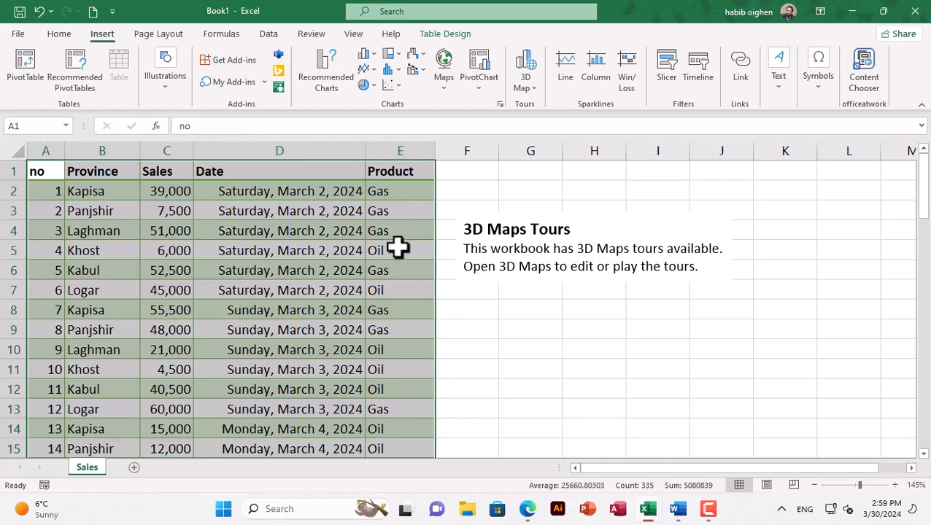
pyautogui.click(94, 150)
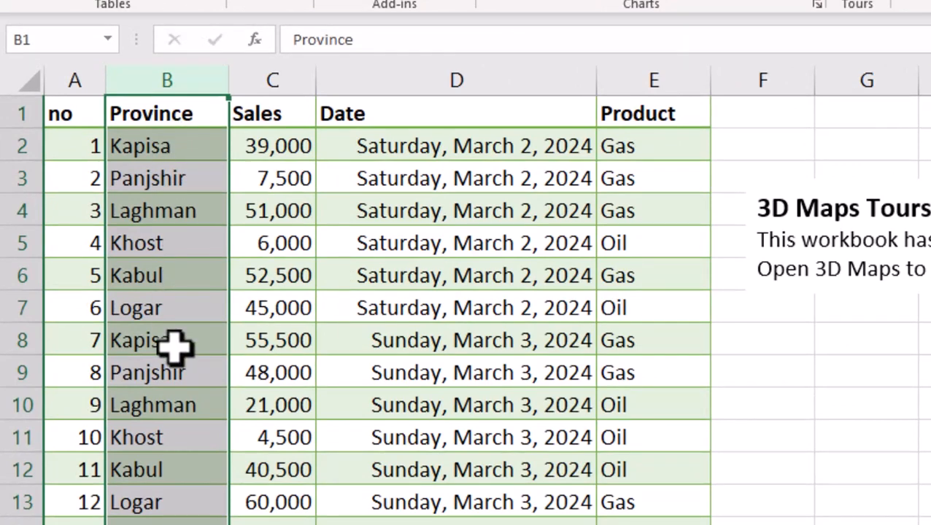
pyautogui.moveTo(264, 146); pyautogui.dragTo(262, 341)
pyautogui.moveTo(358, 149); pyautogui.dragTo(380, 340)
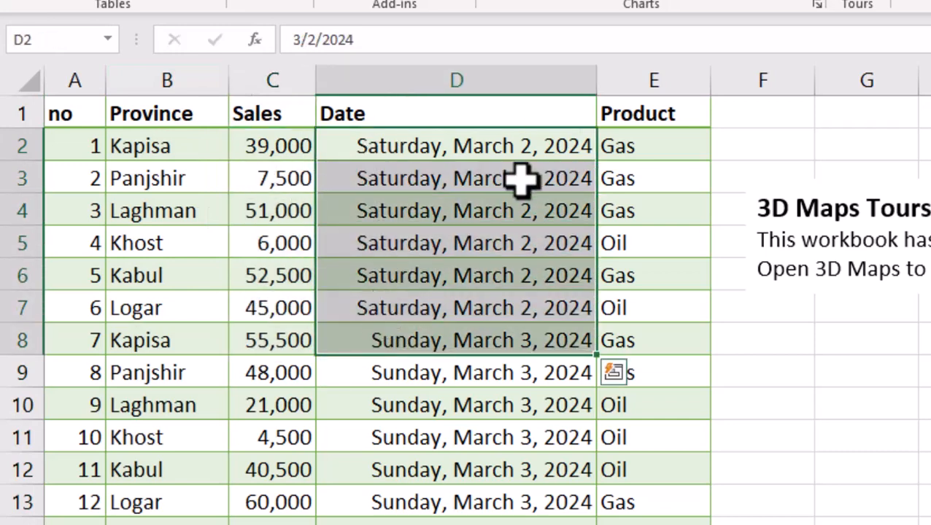
pyautogui.moveTo(626, 144); pyautogui.dragTo(617, 310)
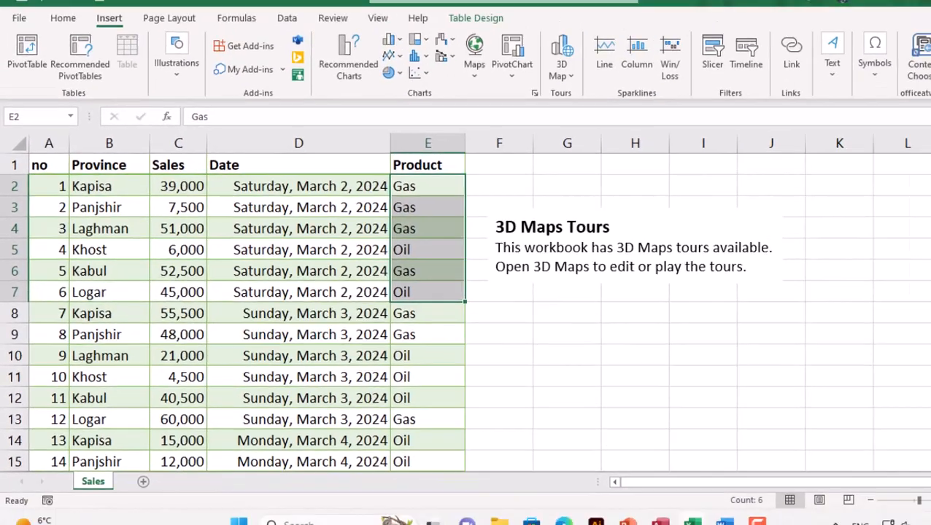
# Return to the 3D Maps window, add a legend to the map and move it slightly higher
pyautogui.moveTo(649, 512)
pyautogui.click(706, 460)
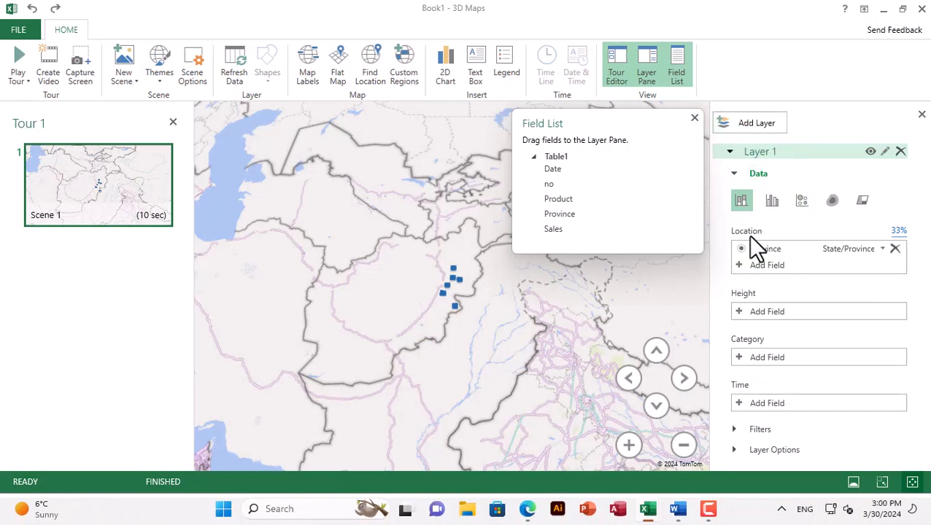
pyautogui.click(506, 67)
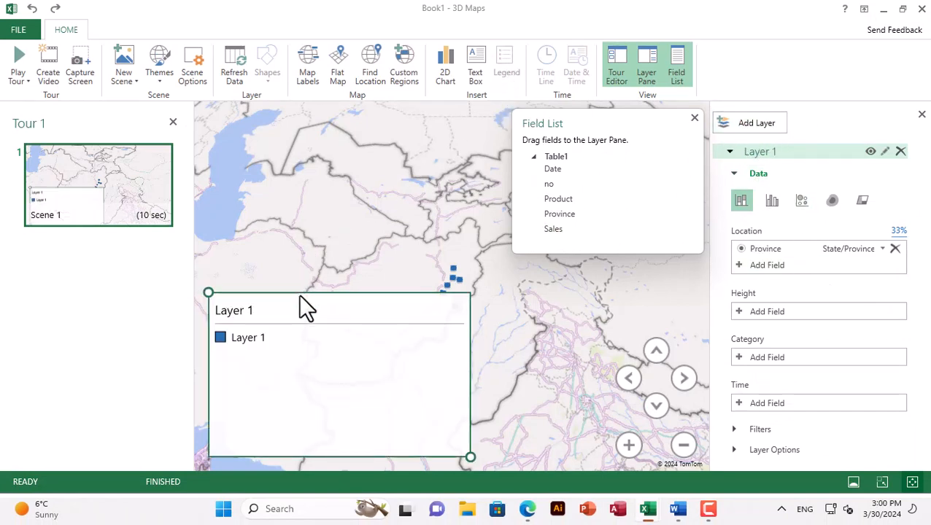
pyautogui.moveTo(299, 296); pyautogui.dragTo(291, 243)
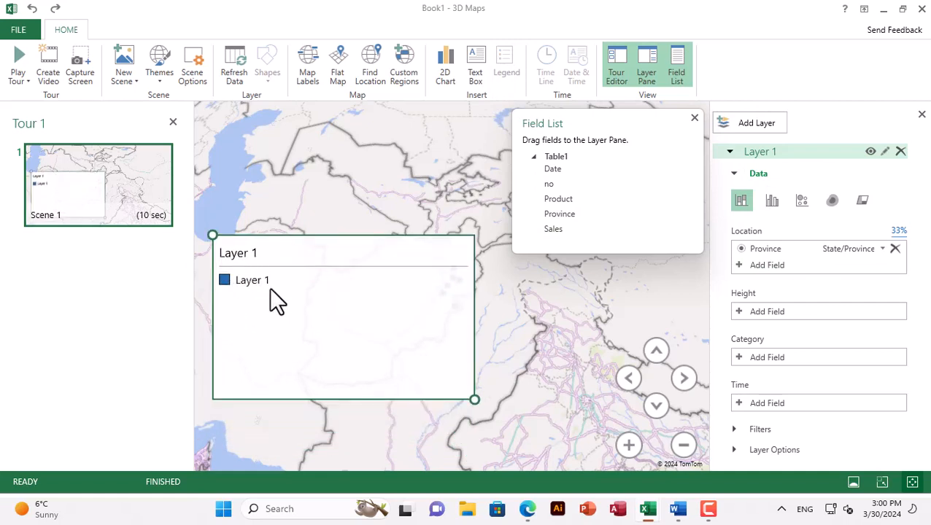
# Rename Layer 1 as Product
pyautogui.click(777, 152)
pyautogui.click(792, 151)
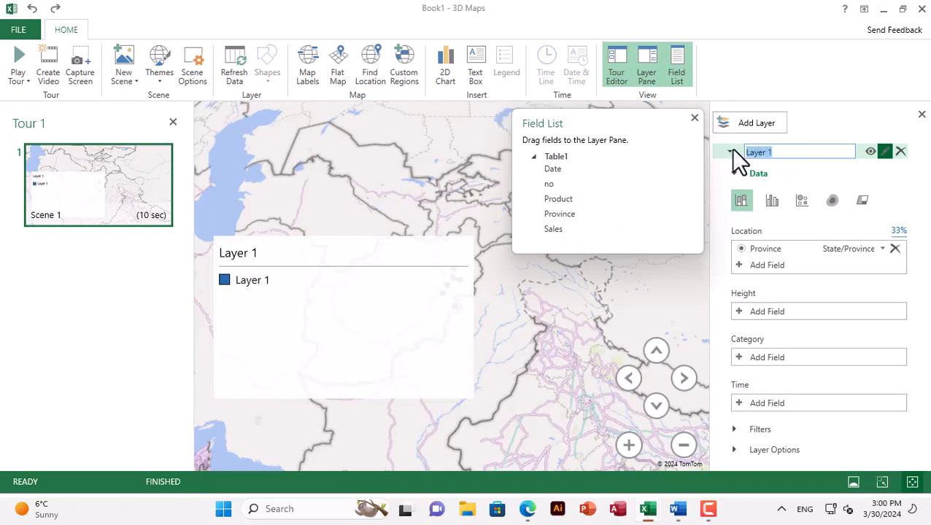
pyautogui.write('Product')
pyautogui.press('Return')
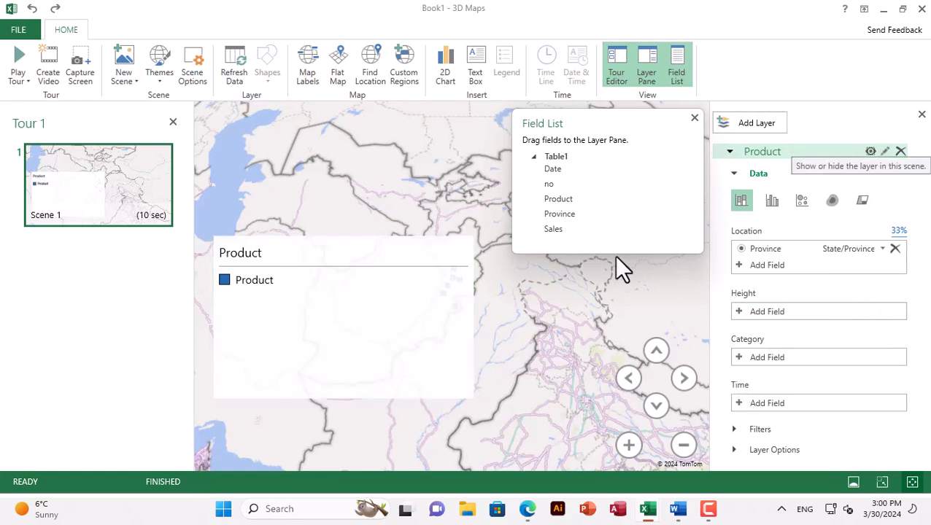
# Shrink the legend box to uncover the map points, and close the Tour Editor and the Field List
pyautogui.click(406, 259)
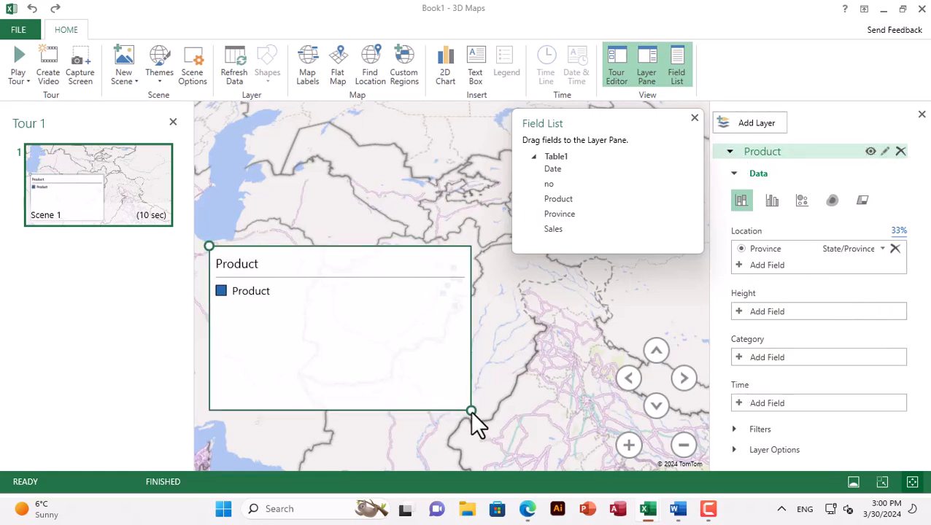
pyautogui.moveTo(472, 411); pyautogui.dragTo(398, 352)
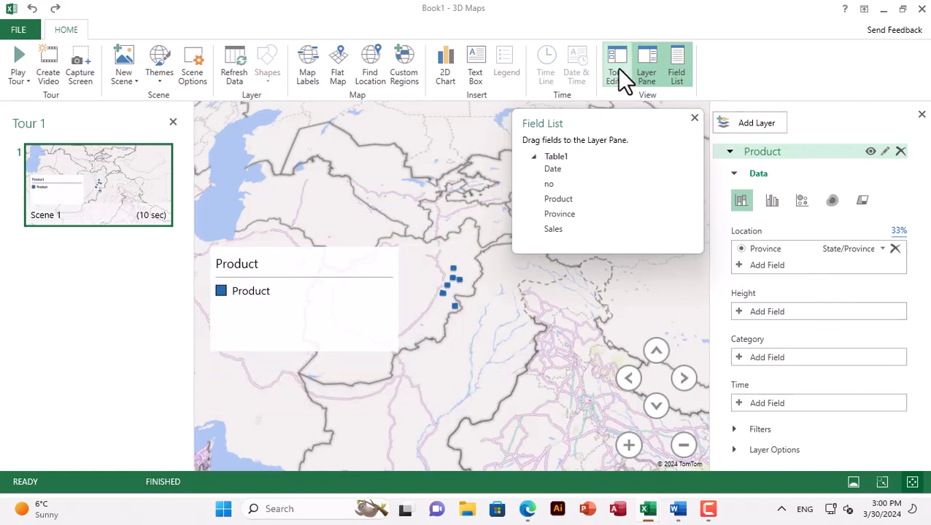
pyautogui.click(173, 121)
pyautogui.click(694, 118)
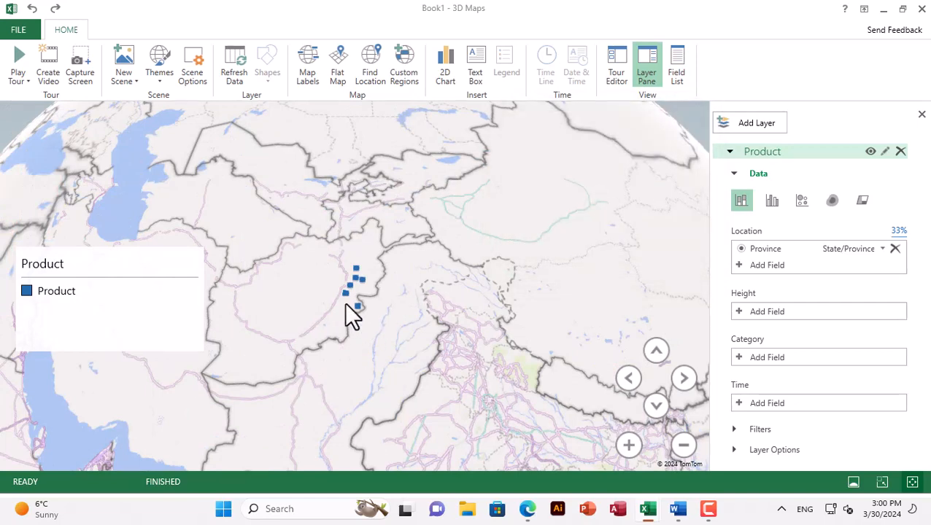
# Add the Sales field as the column height of the Product layer
pyautogui.scroll(5, 353, 315)
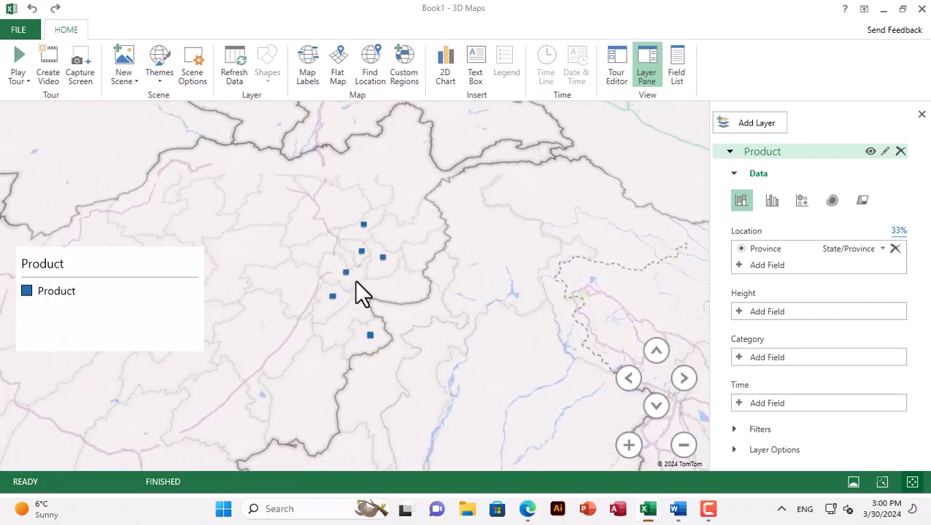
pyautogui.scroll(3, 350, 295)
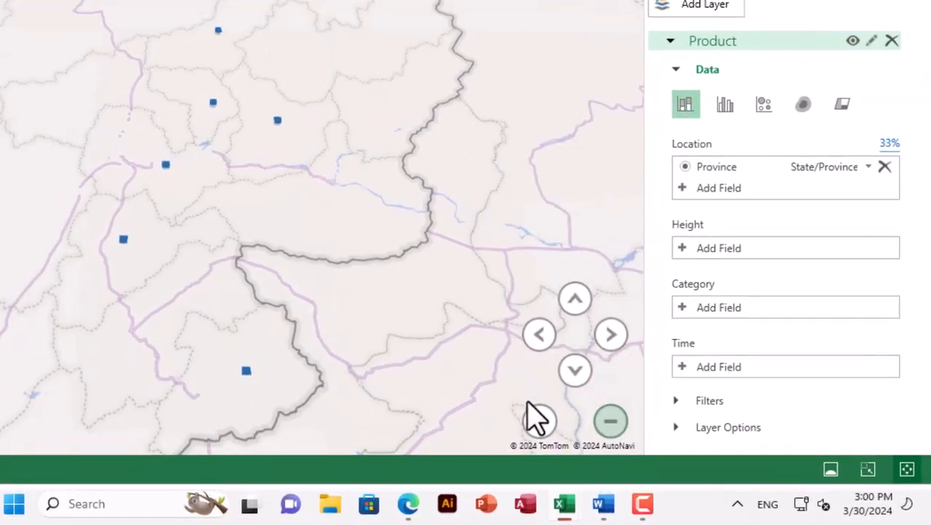
pyautogui.click(684, 248)
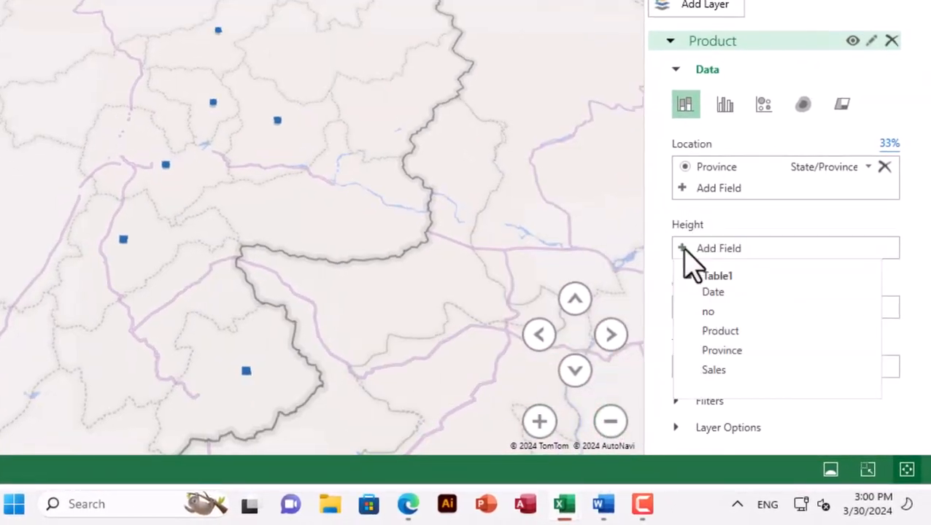
pyautogui.click(721, 372)
# Set Product as the layer's category and narrow the legend box to fit its Gas and Oil entries
pyautogui.moveTo(322, 218); pyautogui.dragTo(255, 219)
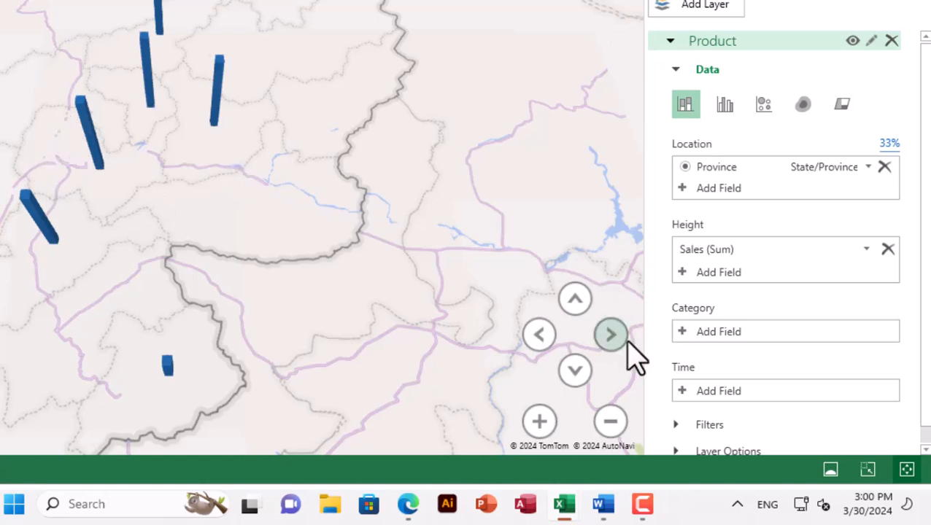
pyautogui.click(680, 332)
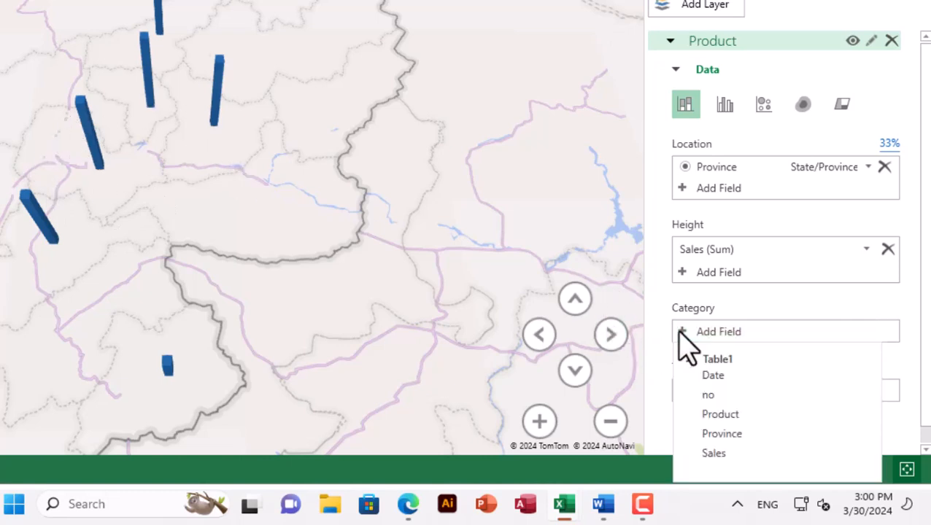
pyautogui.click(721, 414)
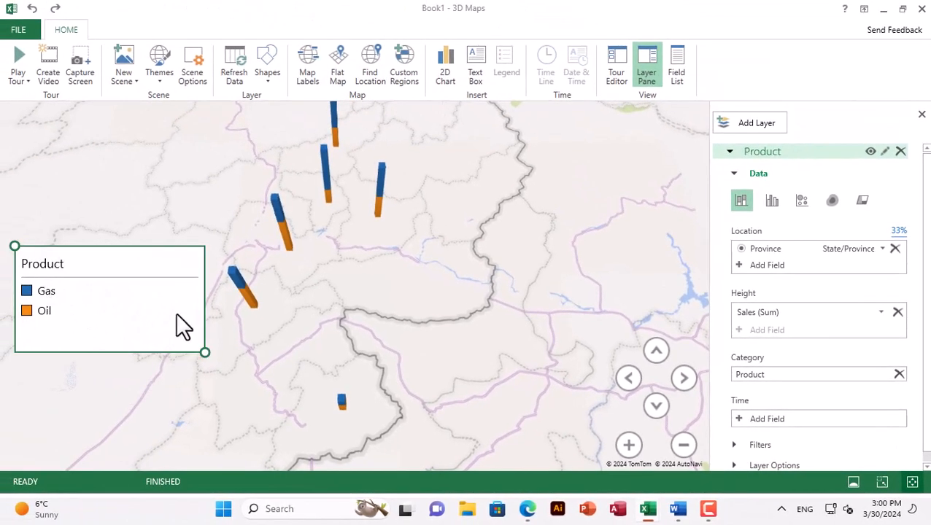
pyautogui.moveTo(204, 353); pyautogui.dragTo(96, 350)
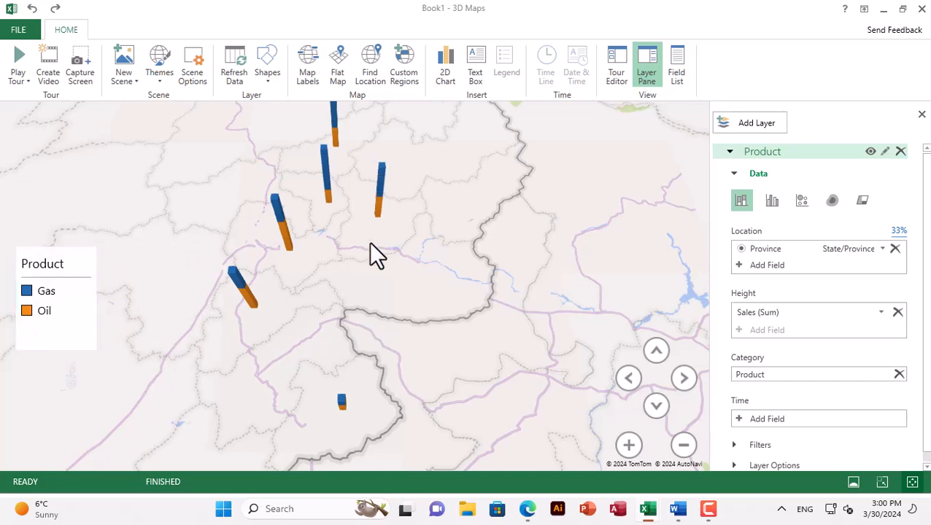
# Examine the stacked Gas and Oil columns of the provinces from different tilts and rotations of the globe
pyautogui.moveTo(366, 247); pyautogui.dragTo(386, 246)
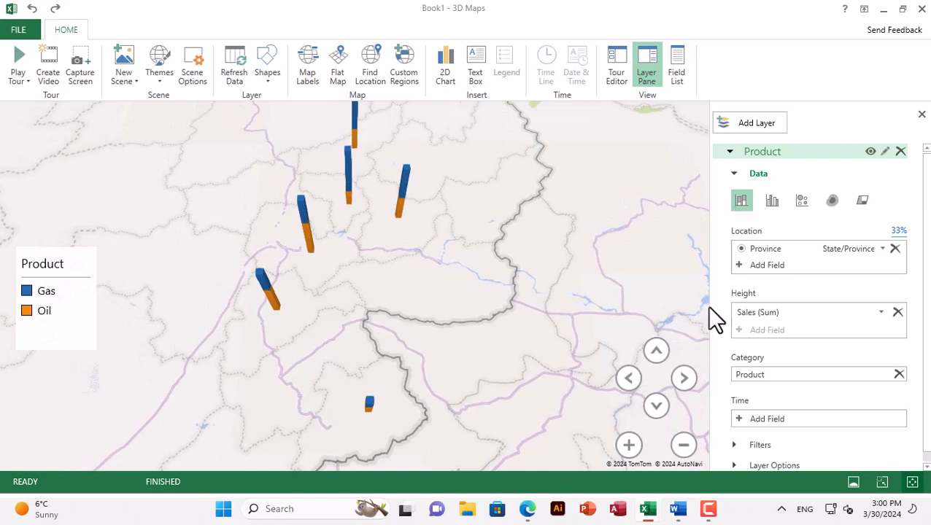
pyautogui.click(656, 352)
pyautogui.click(656, 407)
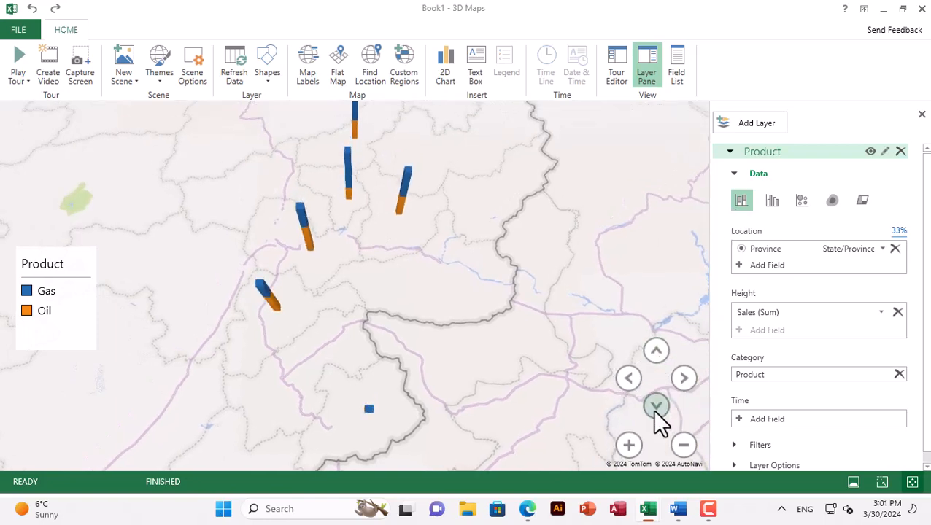
pyautogui.click(654, 411)
pyautogui.click(630, 379)
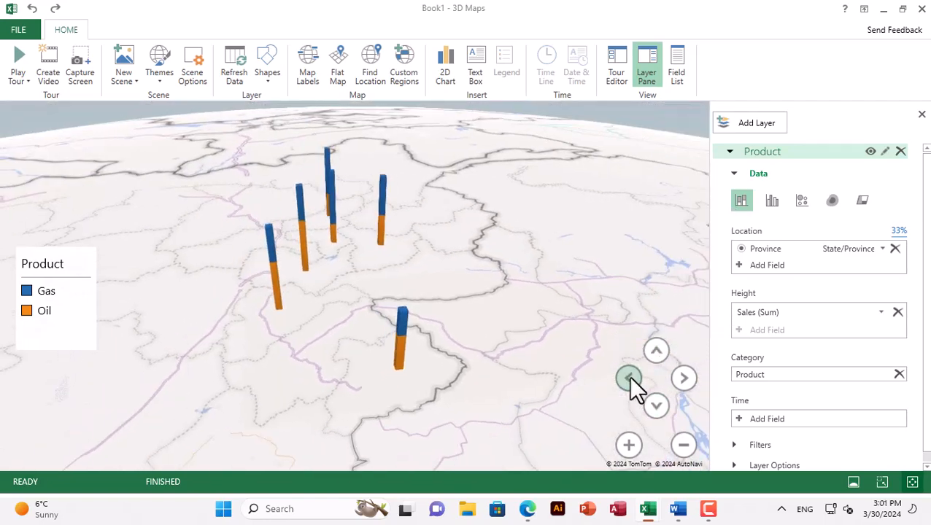
pyautogui.click(625, 378)
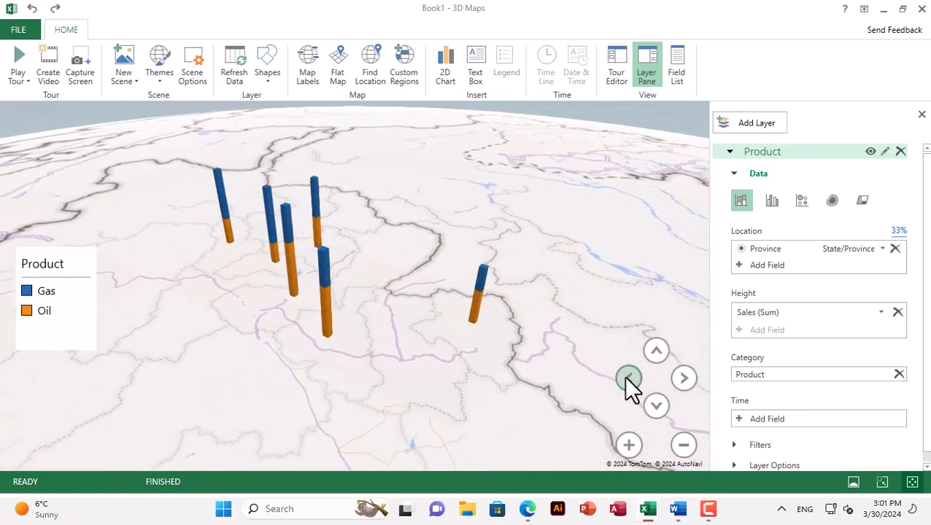
pyautogui.moveTo(414, 363); pyautogui.dragTo(598, 301)
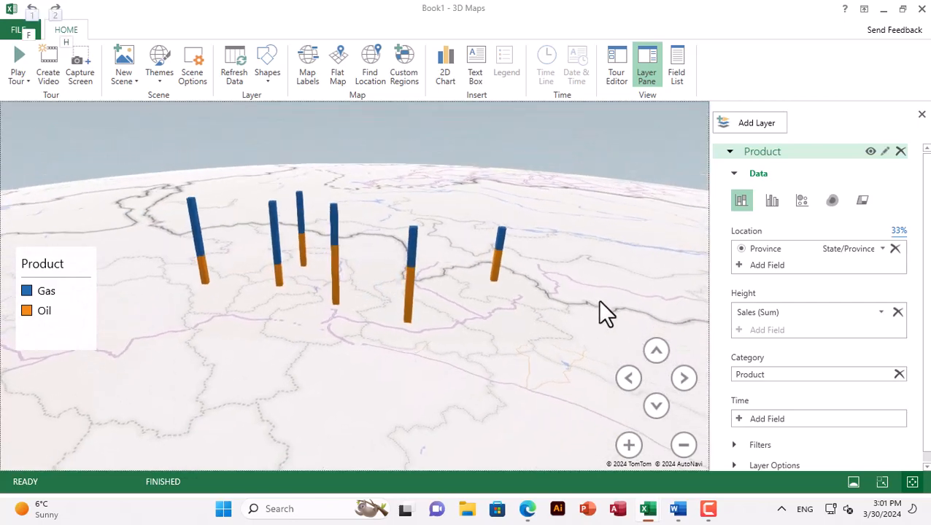
pyautogui.click(495, 363)
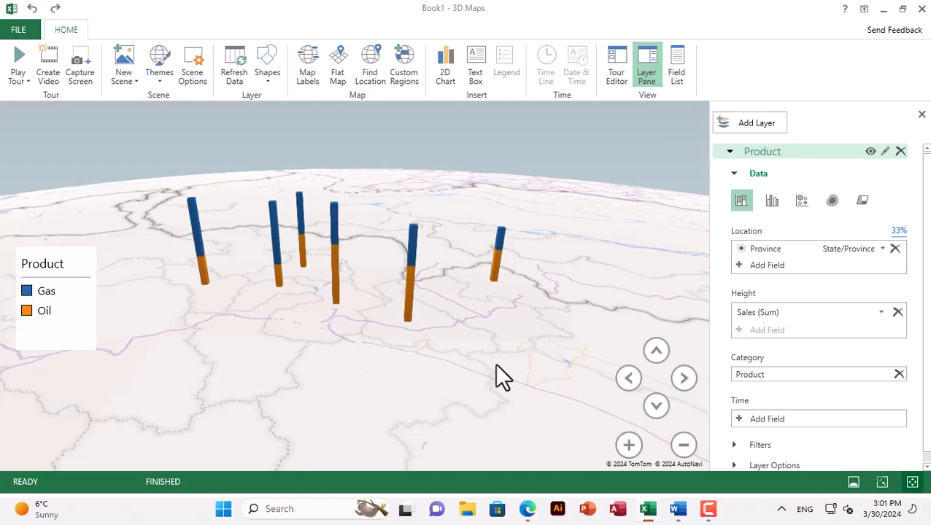
pyautogui.press('Left')
pyautogui.press('Right')
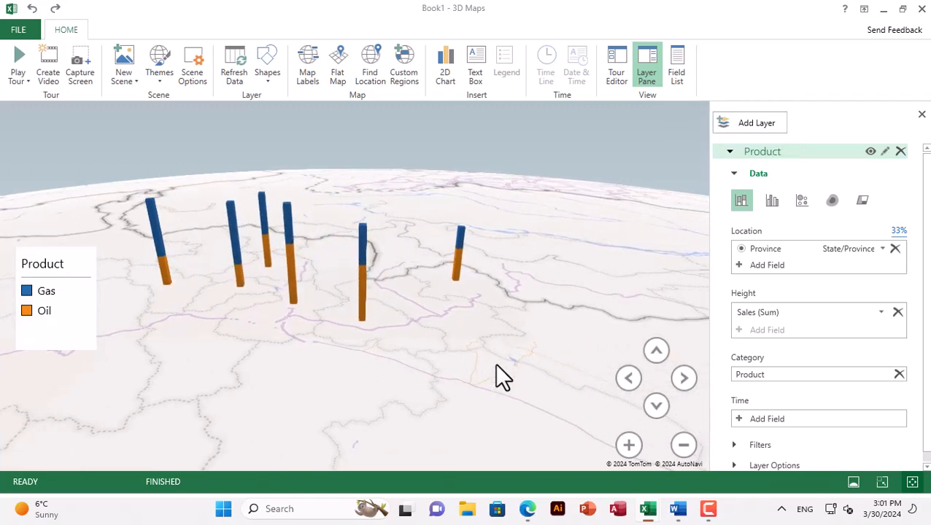
pyautogui.hotkey('alt', 'Left')
pyautogui.hotkey('alt', 'Left')
pyautogui.press('Left')
pyautogui.press('Right')
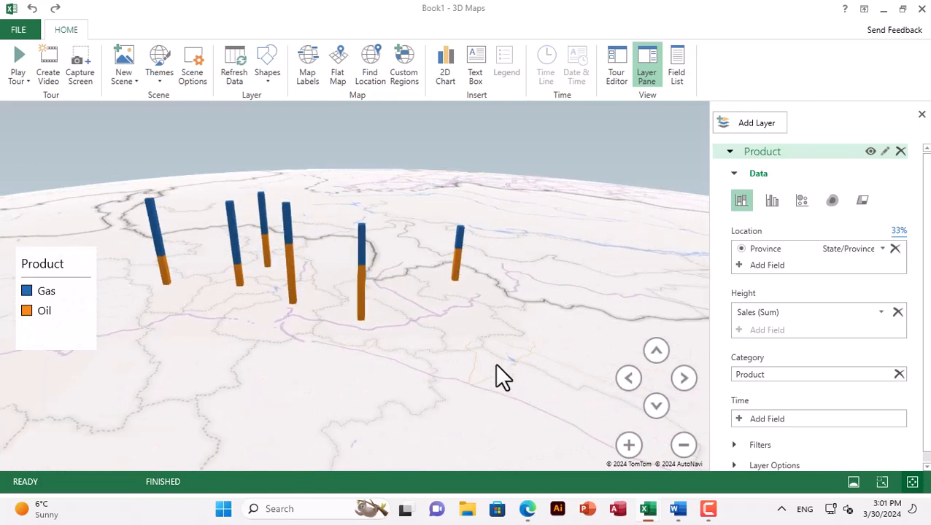
pyautogui.hotkey('alt', 'Right')
pyautogui.hotkey('alt', 'Left')
pyautogui.hotkey('alt', 'Right')
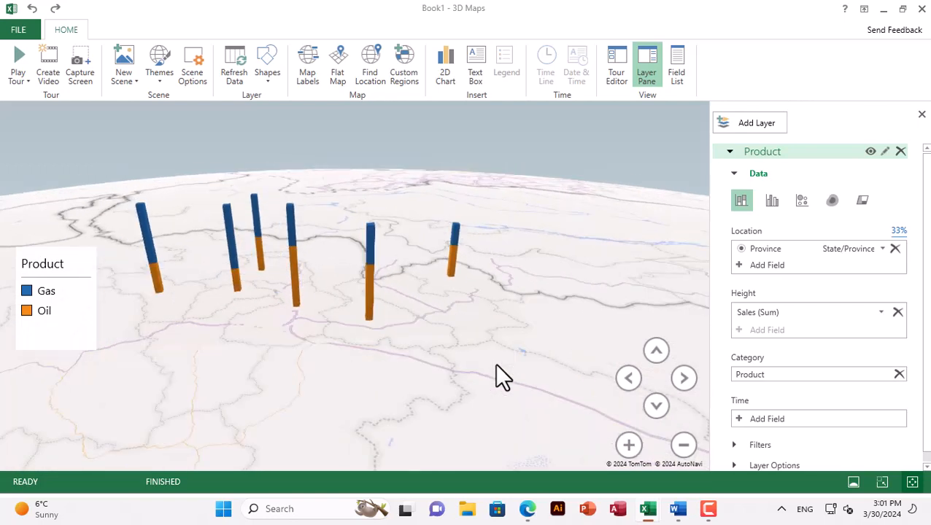
pyautogui.moveTo(463, 324); pyautogui.dragTo(528, 359)
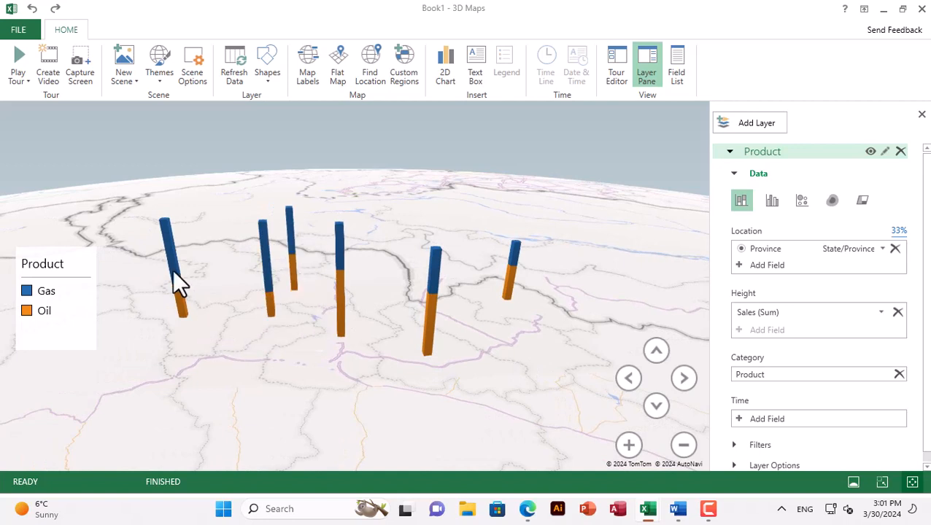
# Try the clustered column, bubble, heat map and region visualizations on the Product layer
pyautogui.click(771, 200)
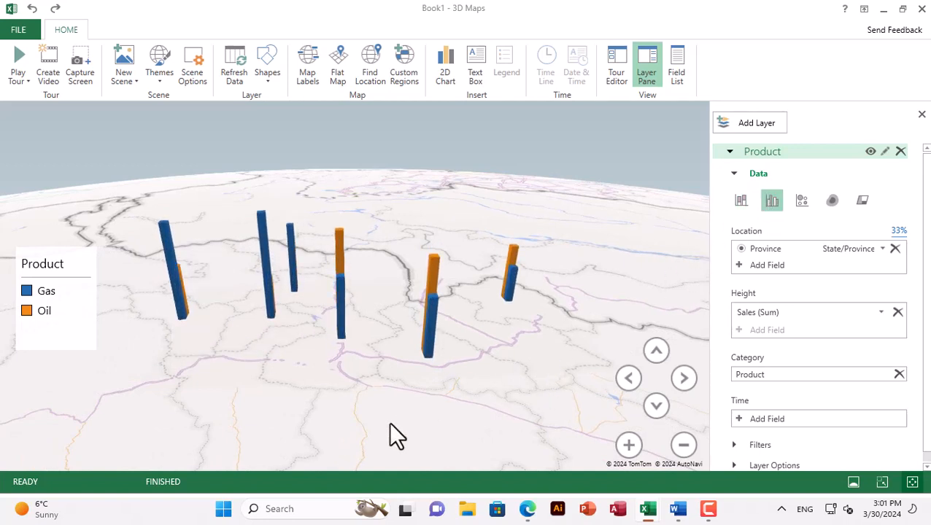
pyautogui.click(802, 202)
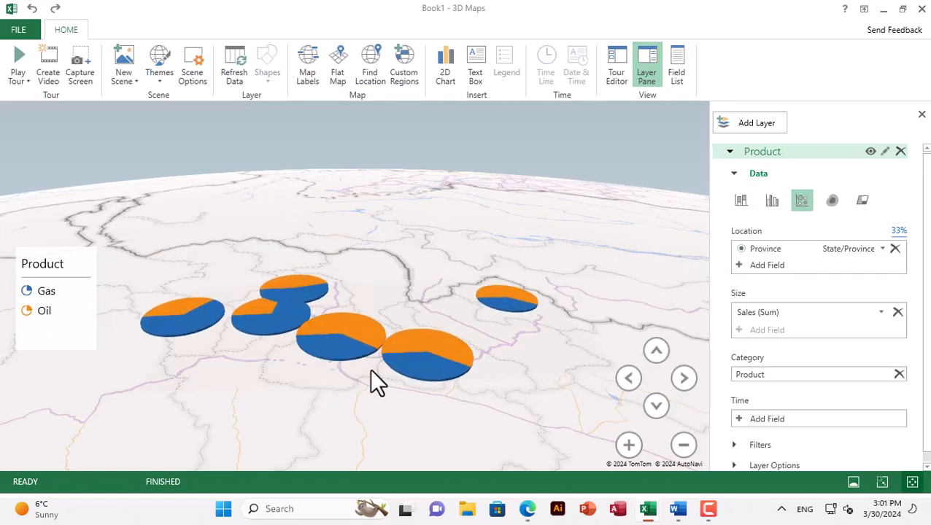
pyautogui.click(831, 202)
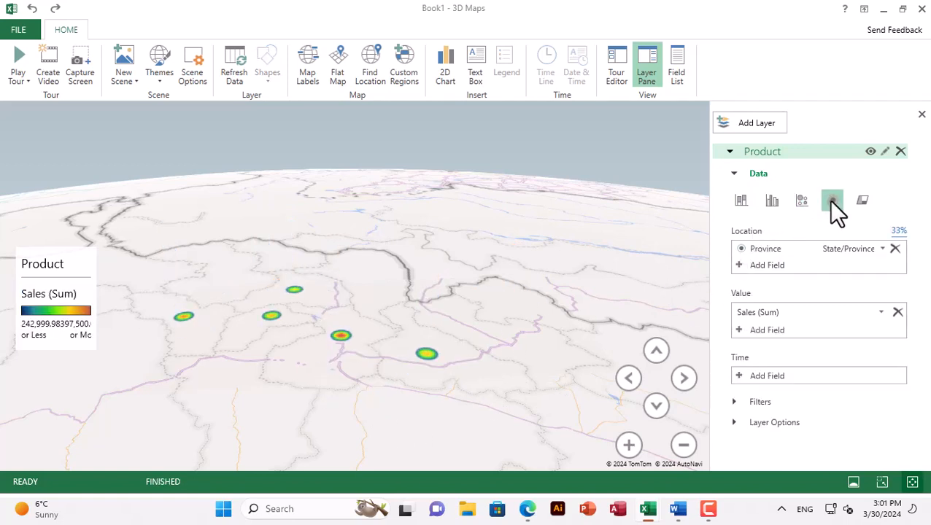
pyautogui.click(856, 201)
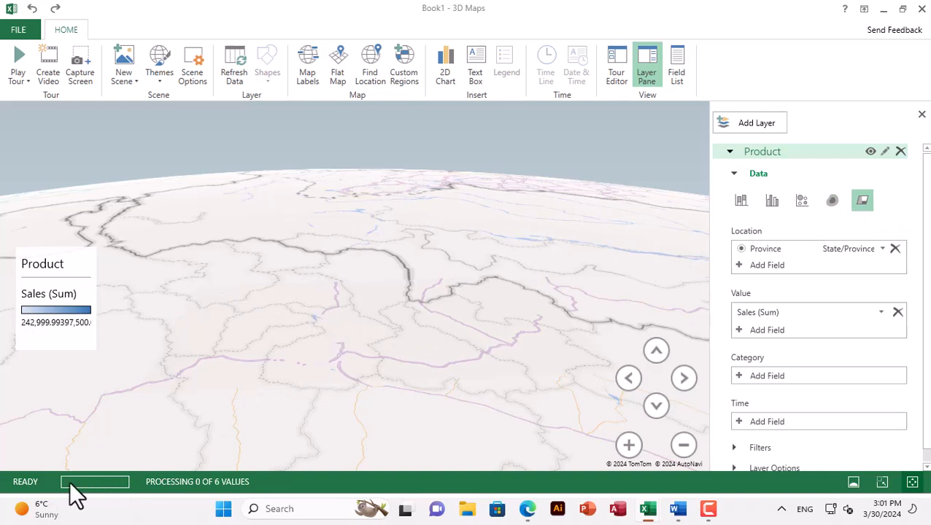
# Change the Product layer's visualization to clustered columns and set Product as its category
pyautogui.click(771, 202)
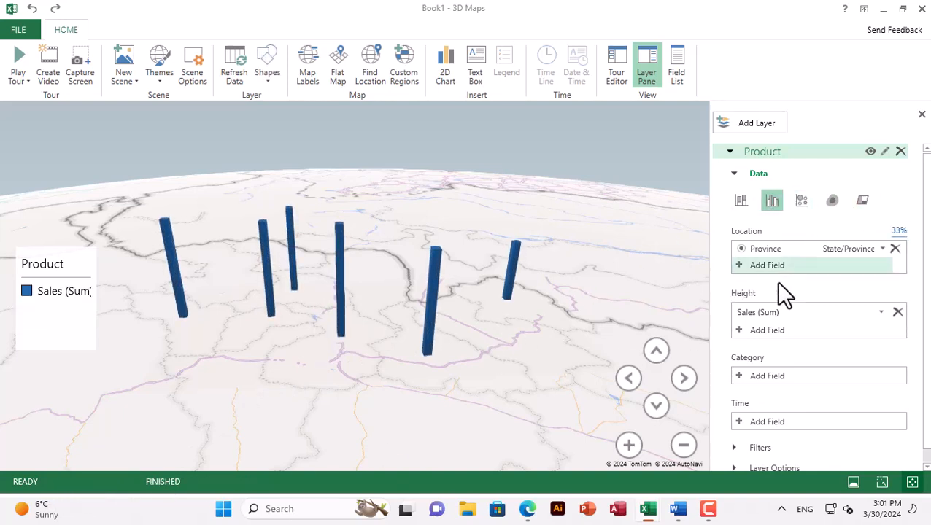
pyautogui.click(732, 375)
pyautogui.click(771, 439)
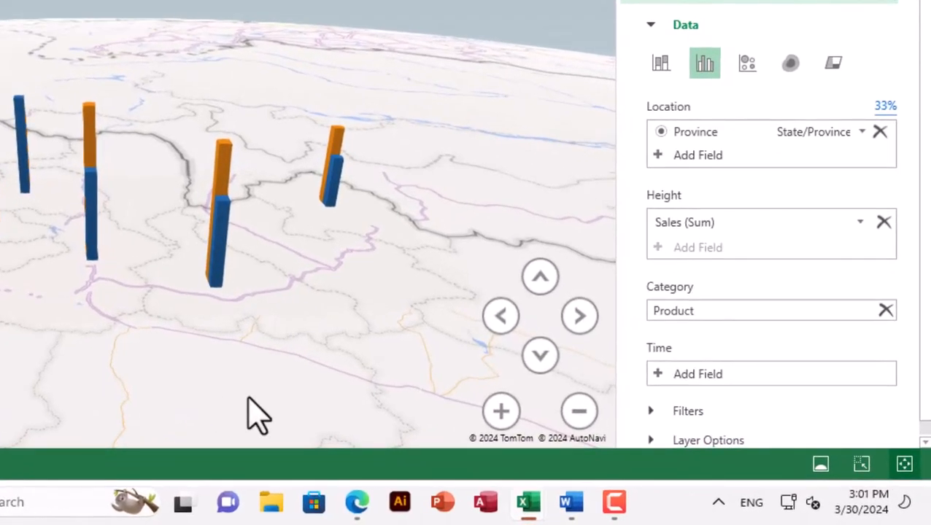
# Set Date as the Product layer's time field and play the timeline while viewing the columns from other angles
pyautogui.click(658, 377)
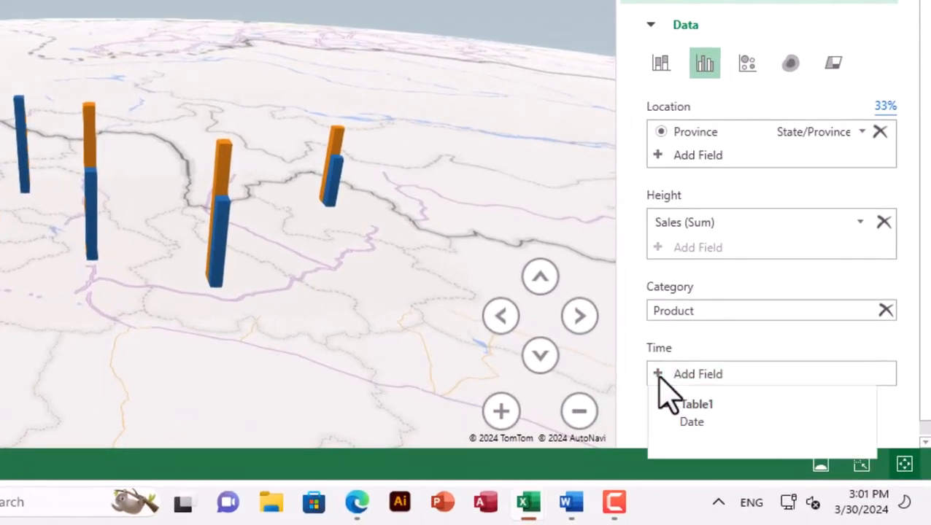
pyautogui.click(686, 423)
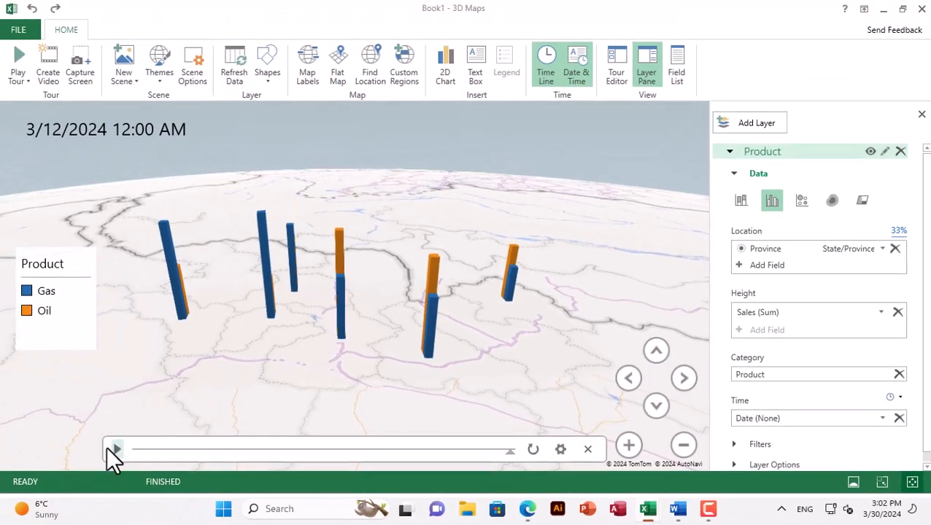
pyautogui.click(118, 449)
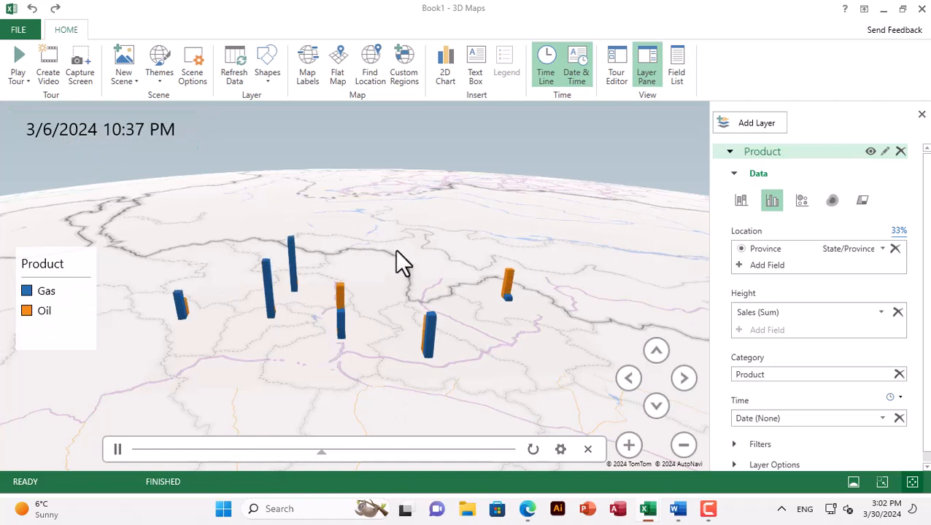
pyautogui.click(629, 378)
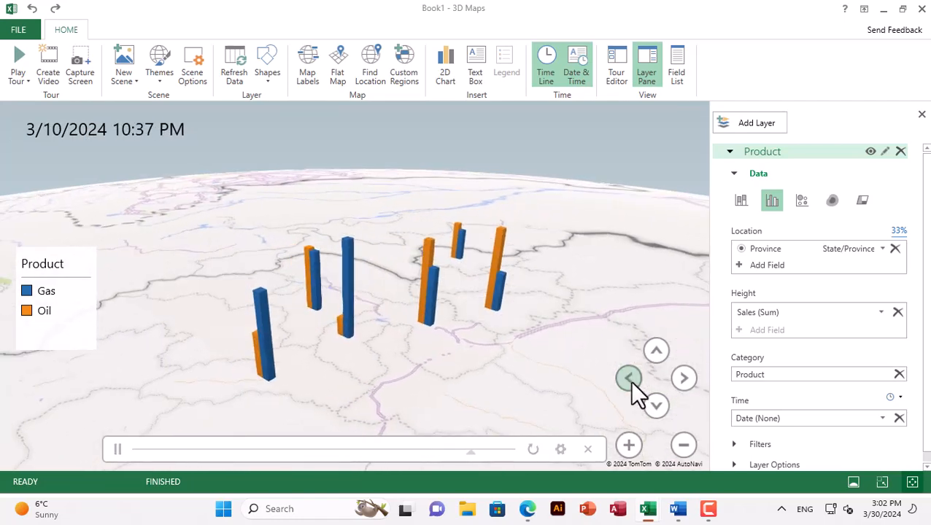
pyautogui.click(686, 379)
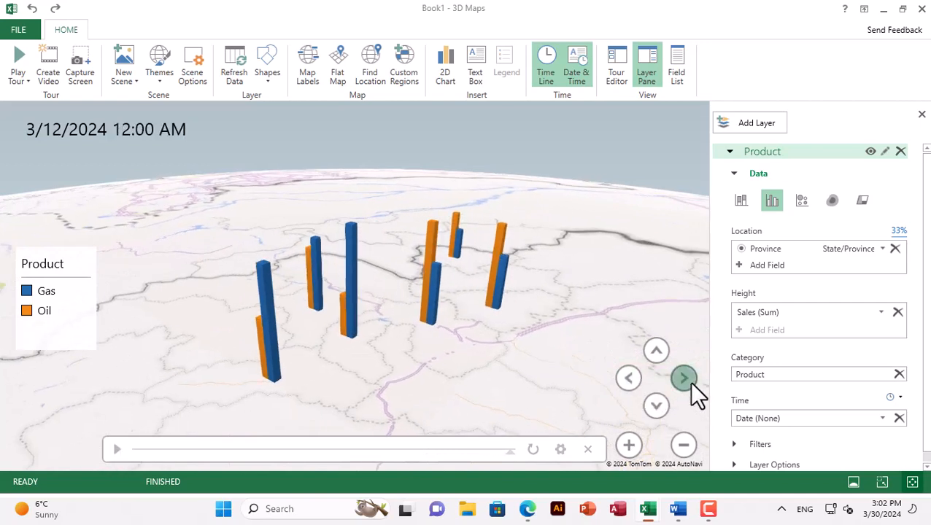
# Replay the timeline, pause it at 3/3/2024, and move the time marker to 3/10/2024 3:50 PM
pyautogui.click(116, 449)
pyautogui.click(117, 449)
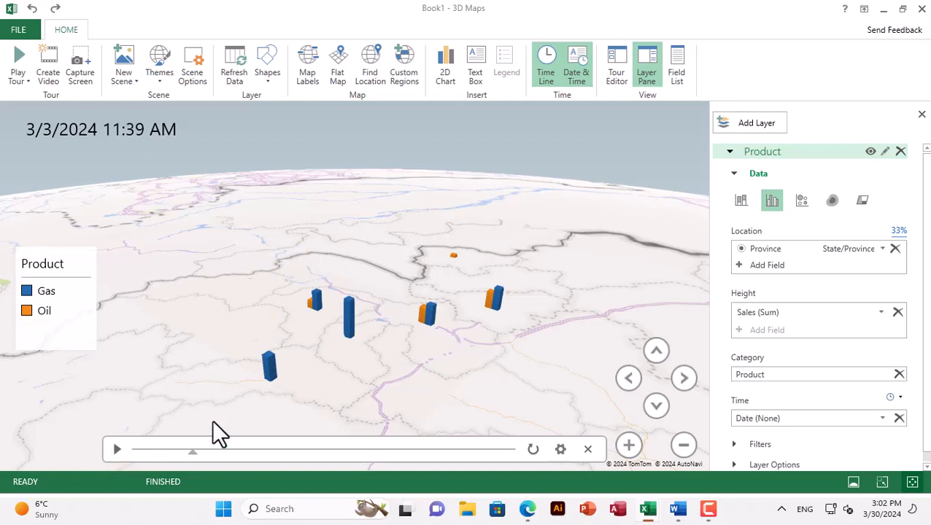
pyautogui.scroll(-2, 681, 263)
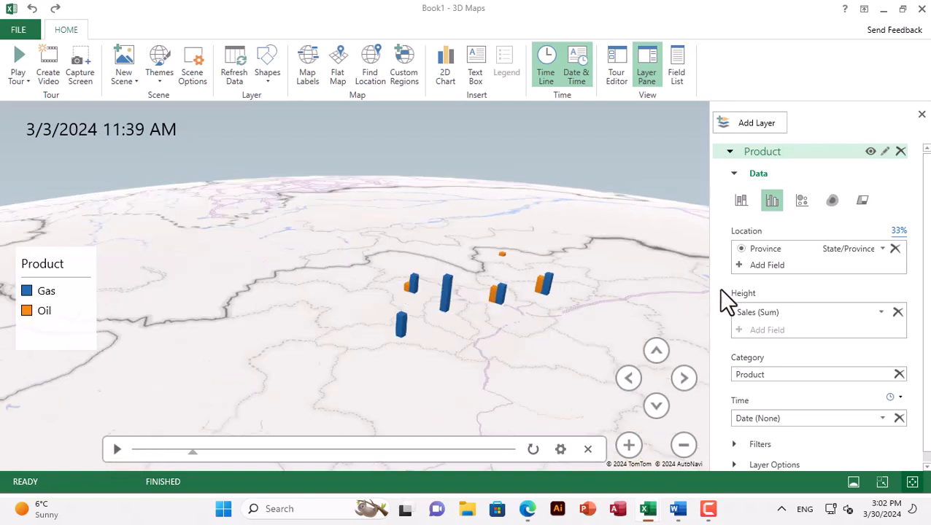
pyautogui.scroll(-1, 759, 299)
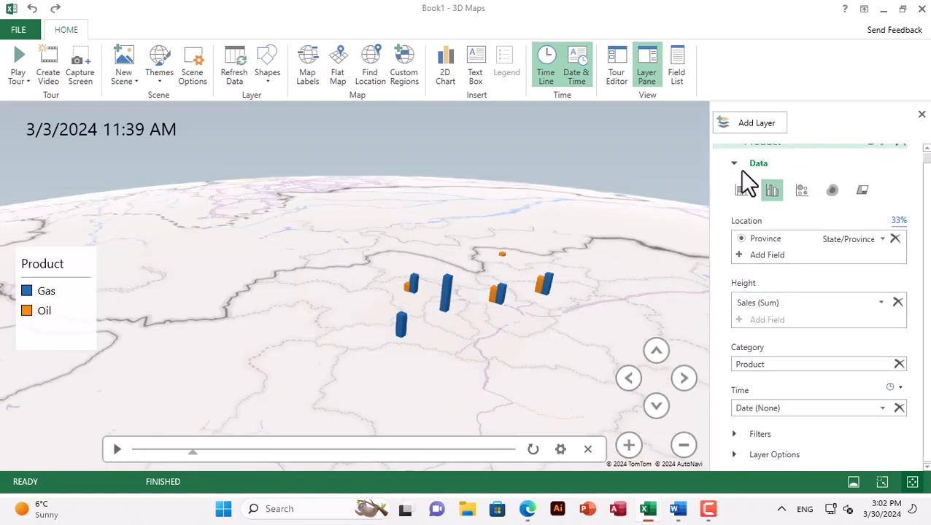
pyautogui.moveTo(193, 453); pyautogui.dragTo(459, 450)
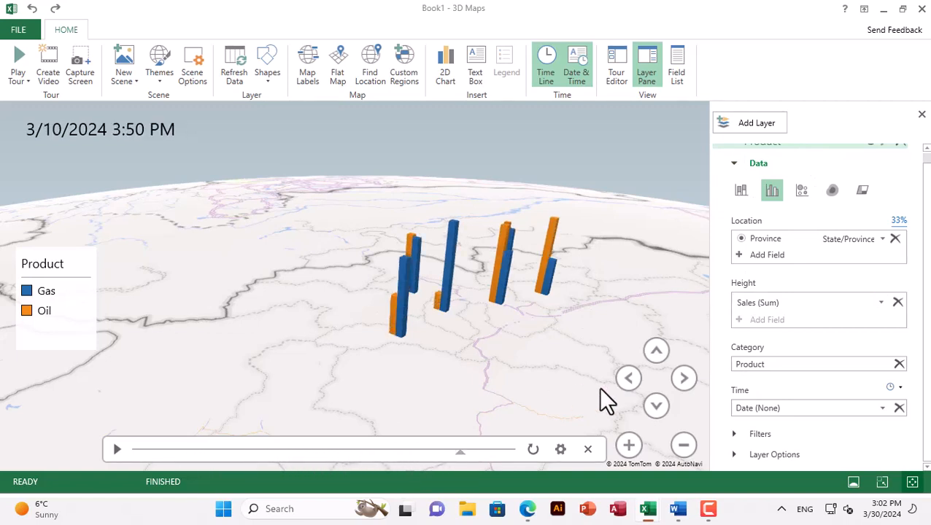
# Examine the clustered Gas and Oil columns from different sides by rotating the globe
pyautogui.click(684, 378)
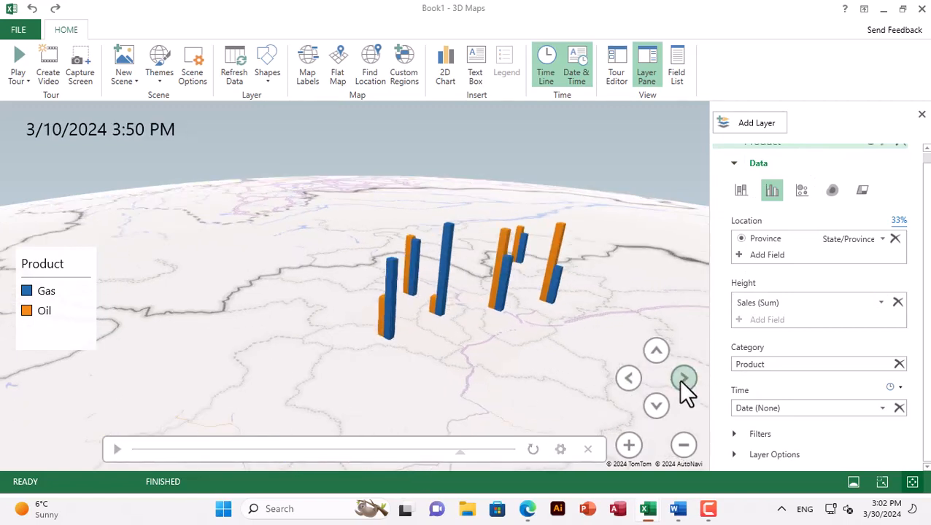
pyautogui.click(680, 381)
pyautogui.click(681, 381)
pyautogui.click(680, 381)
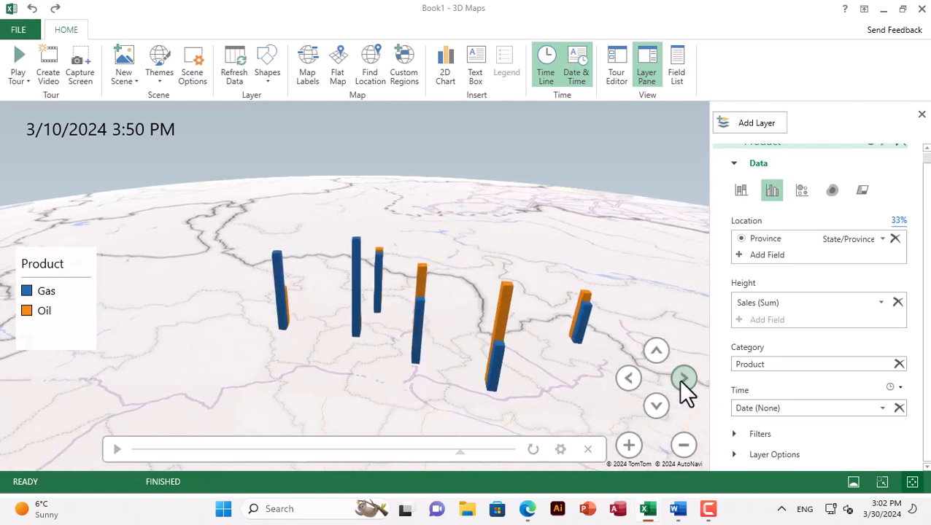
pyautogui.click(681, 382)
pyautogui.click(680, 381)
pyautogui.click(680, 381)
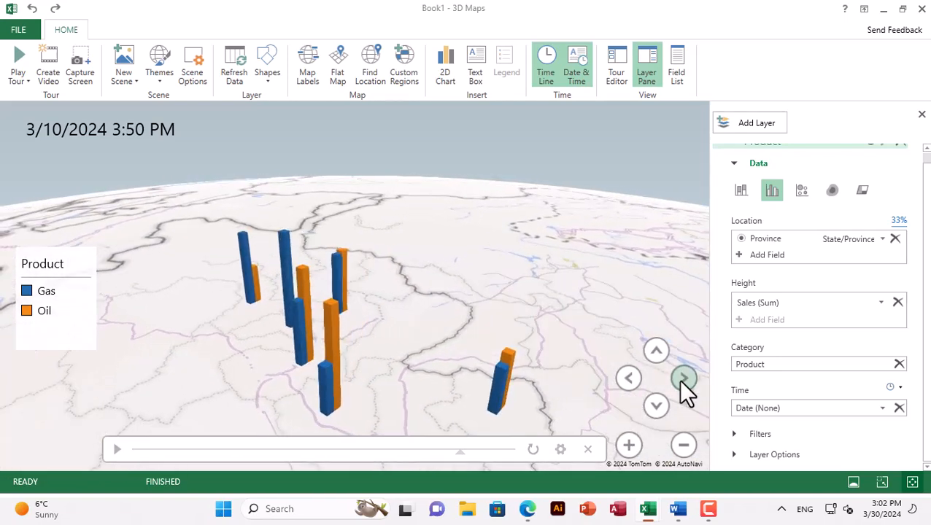
pyautogui.click(680, 381)
pyautogui.click(681, 382)
pyautogui.click(680, 382)
pyautogui.click(681, 381)
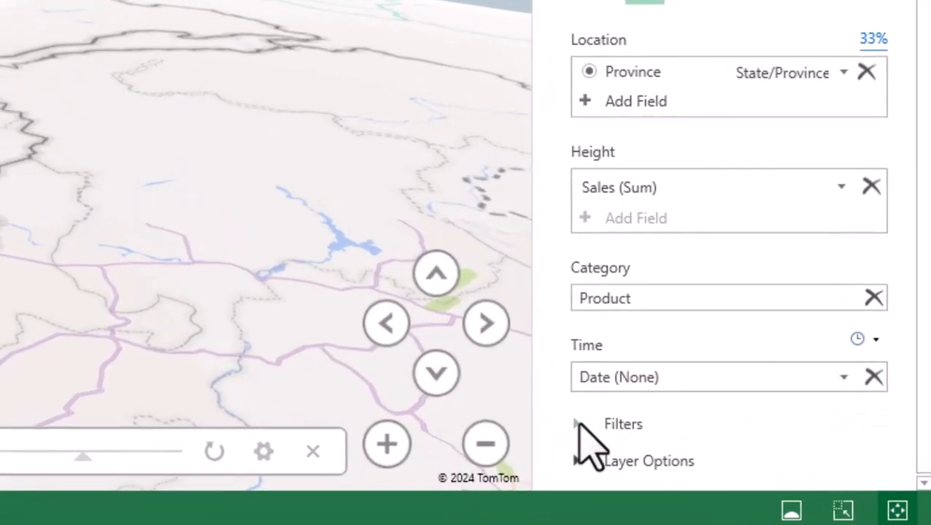
# Add a Product filter to the layer and select both Gas and Oil in it
pyautogui.click(735, 434)
pyautogui.scroll(-1, 682, 281)
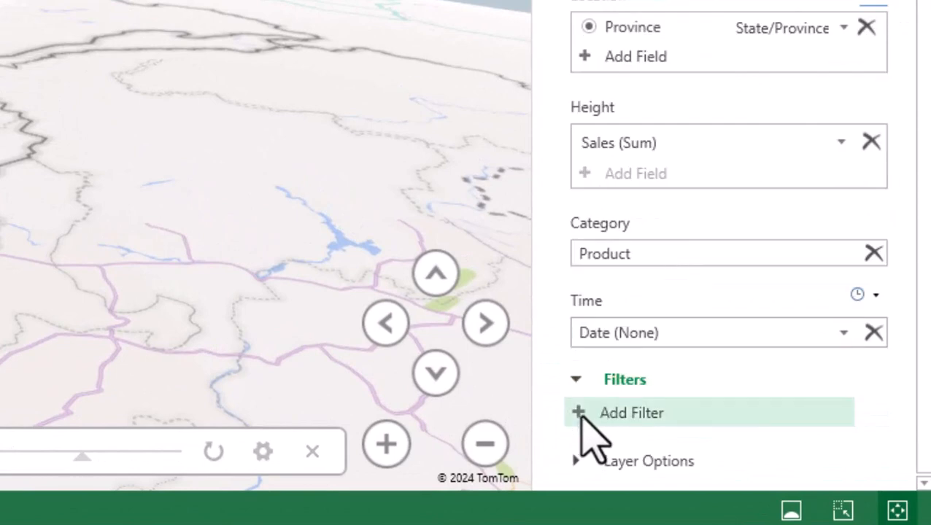
pyautogui.click(584, 412)
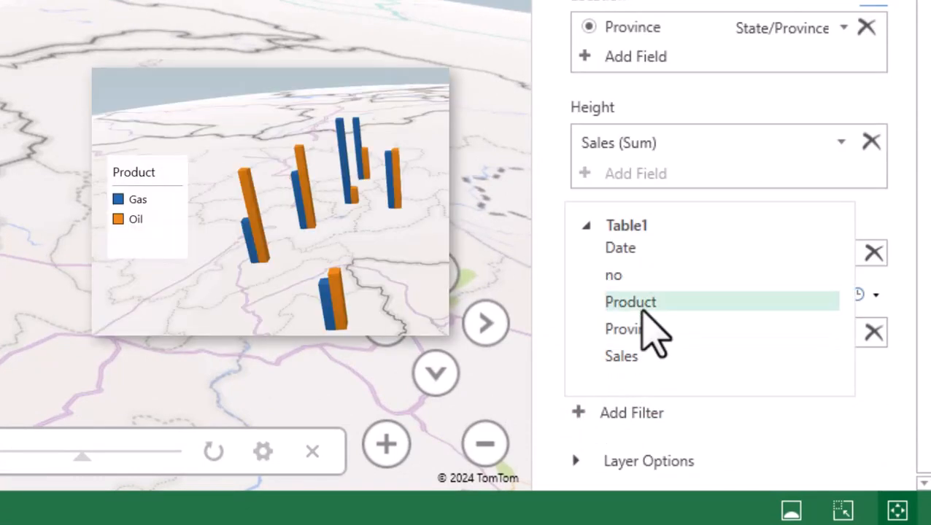
pyautogui.click(636, 304)
pyautogui.click(578, 457)
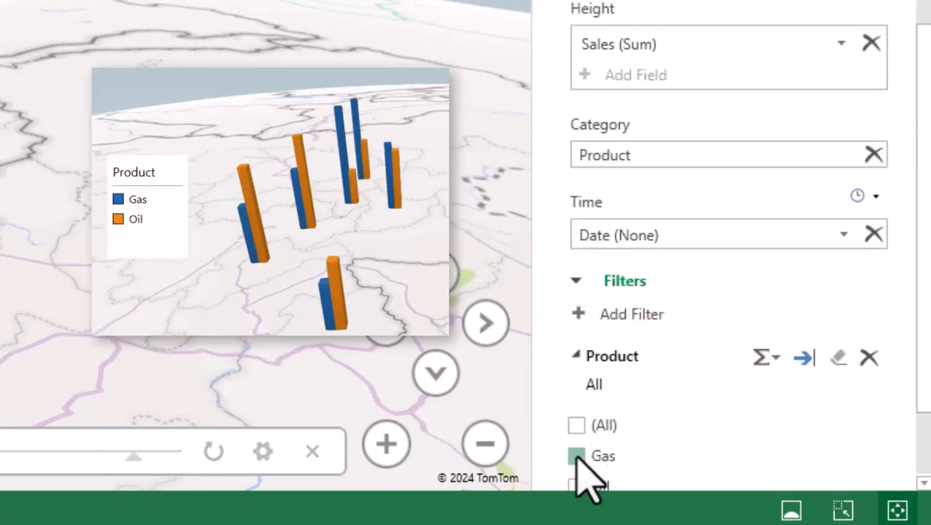
pyautogui.click(578, 486)
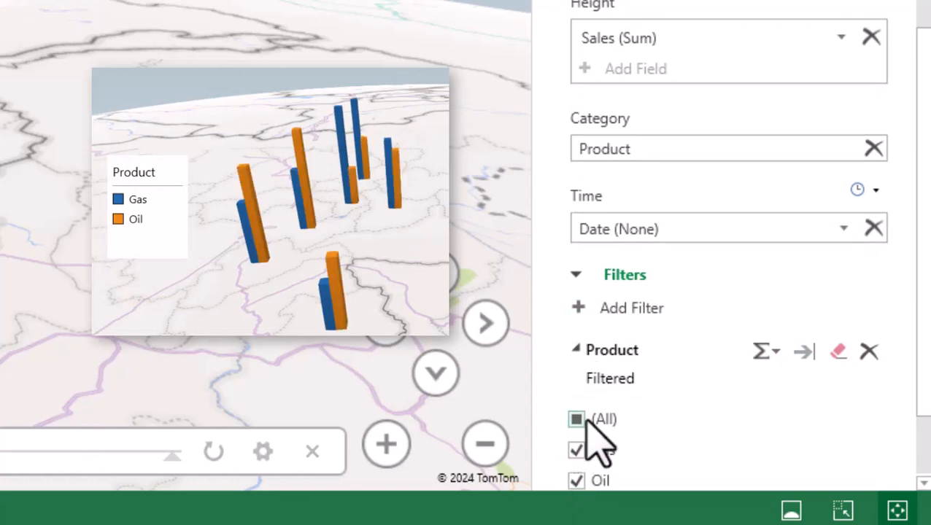
# Check the aggregation choices of the Product filter and remove the filter from the layer
pyautogui.click(767, 353)
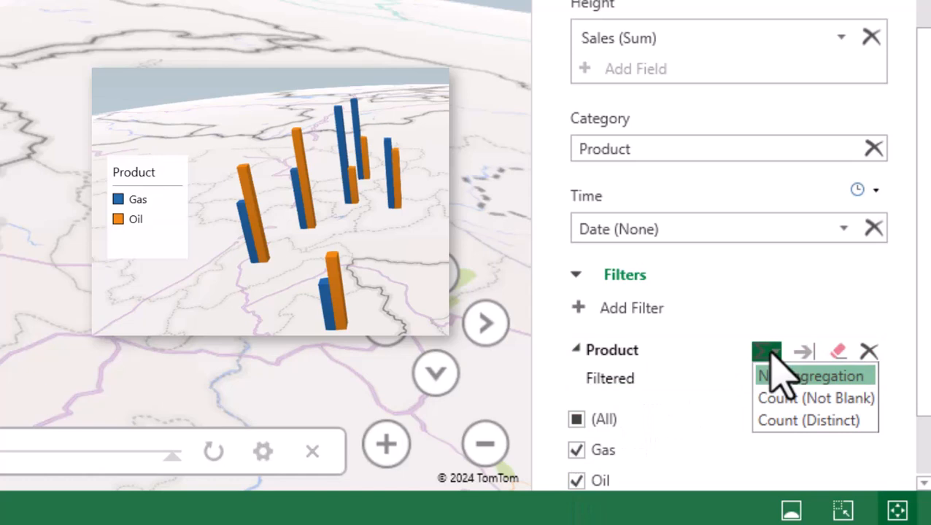
pyautogui.click(706, 409)
pyautogui.click(868, 352)
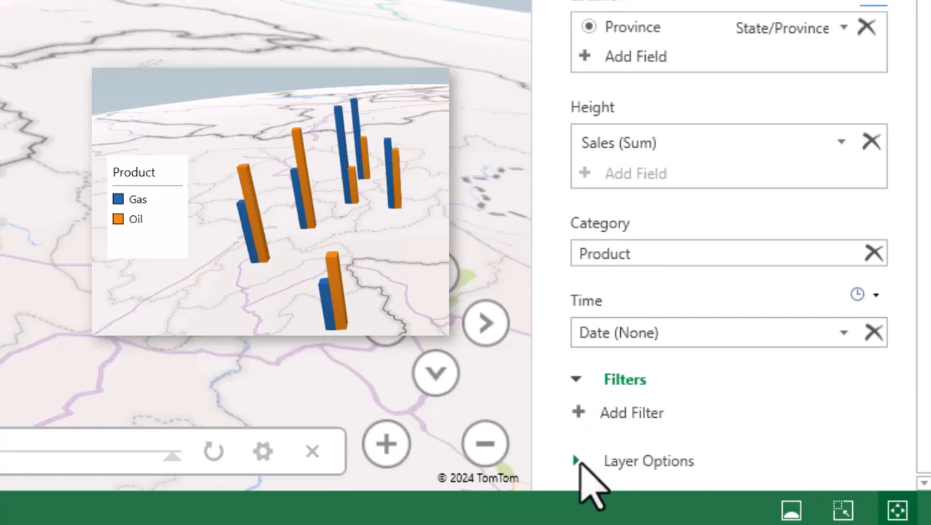
# In the layer options, set the columns' height to 37% and their thickness to 231%
pyautogui.click(582, 460)
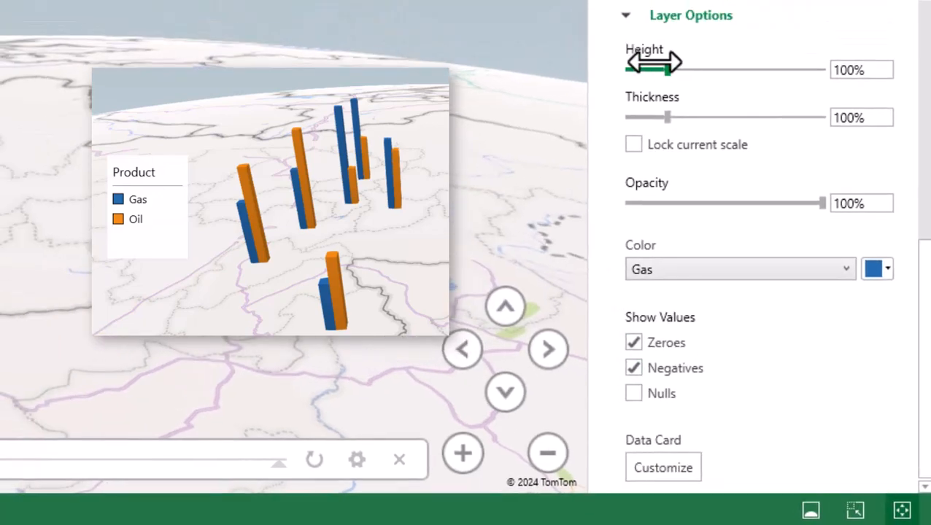
pyautogui.click(396, 175)
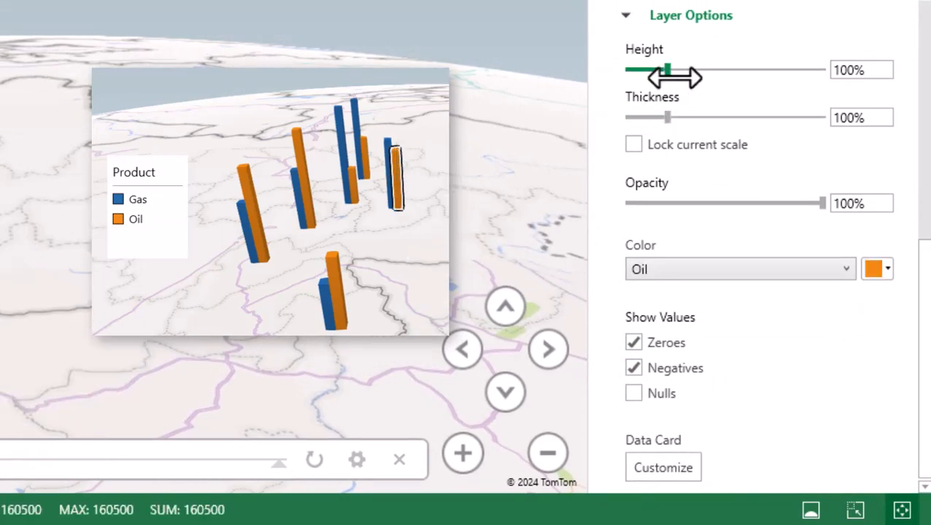
pyautogui.moveTo(672, 72); pyautogui.dragTo(648, 71)
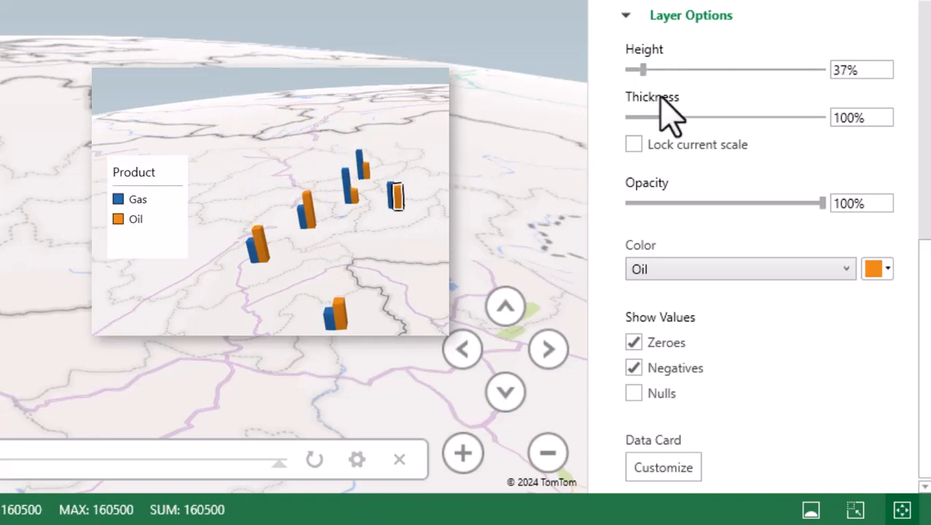
pyautogui.moveTo(671, 115); pyautogui.dragTo(721, 111)
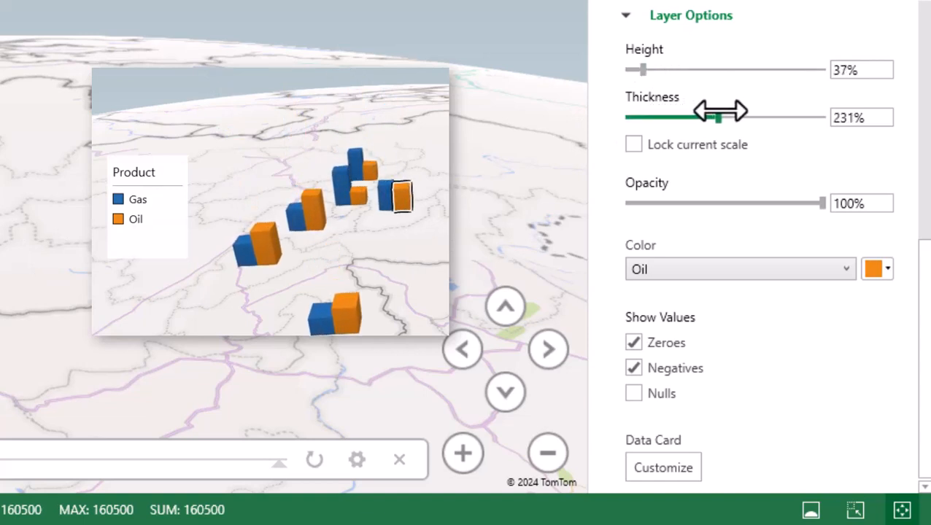
# Lock the layer's current scale and set the columns' opacity to 72%
pyautogui.click(665, 146)
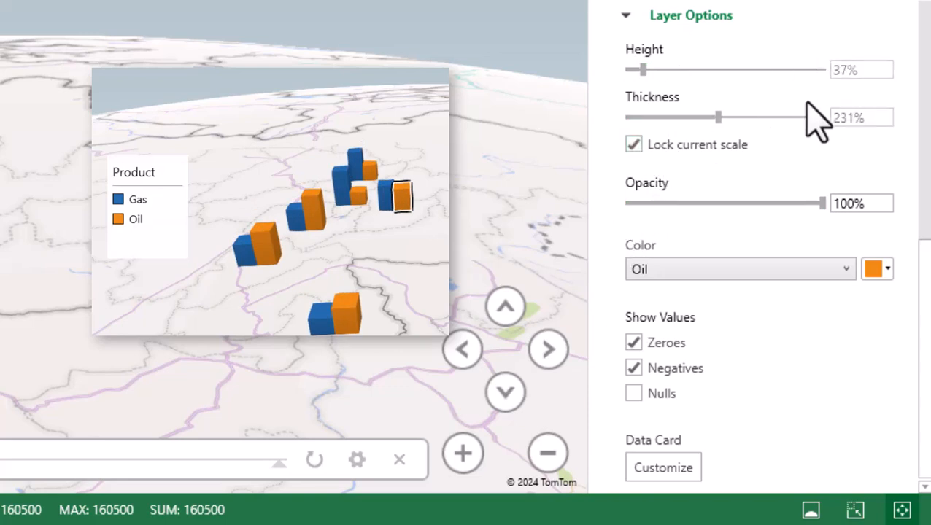
pyautogui.moveTo(822, 203); pyautogui.dragTo(768, 204)
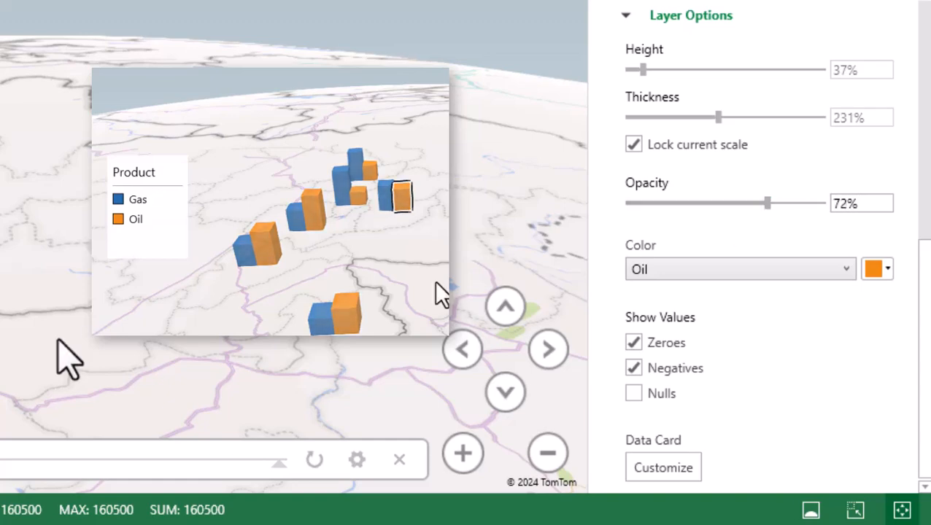
pyautogui.moveTo(0, 321); pyautogui.dragTo(60, 261)
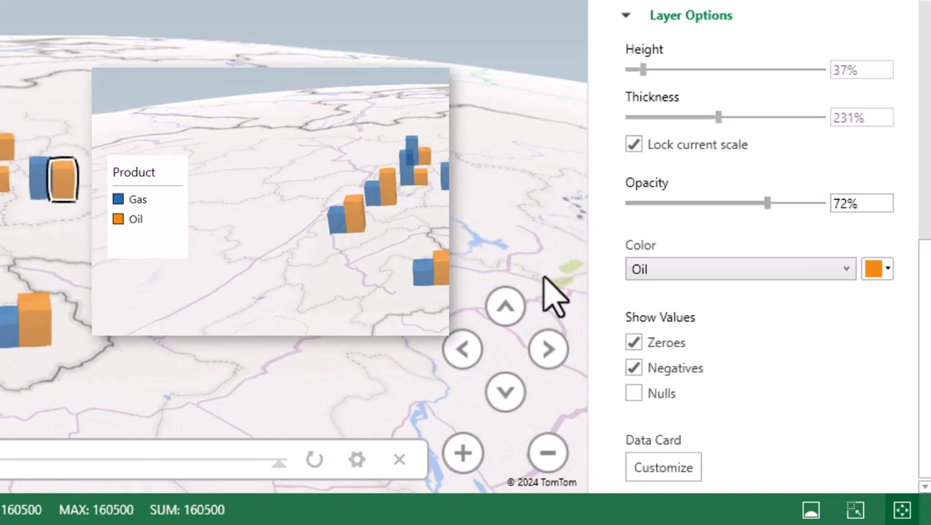
# Change the color of the Gas columns to a darker shade of light blue
pyautogui.click(138, 210)
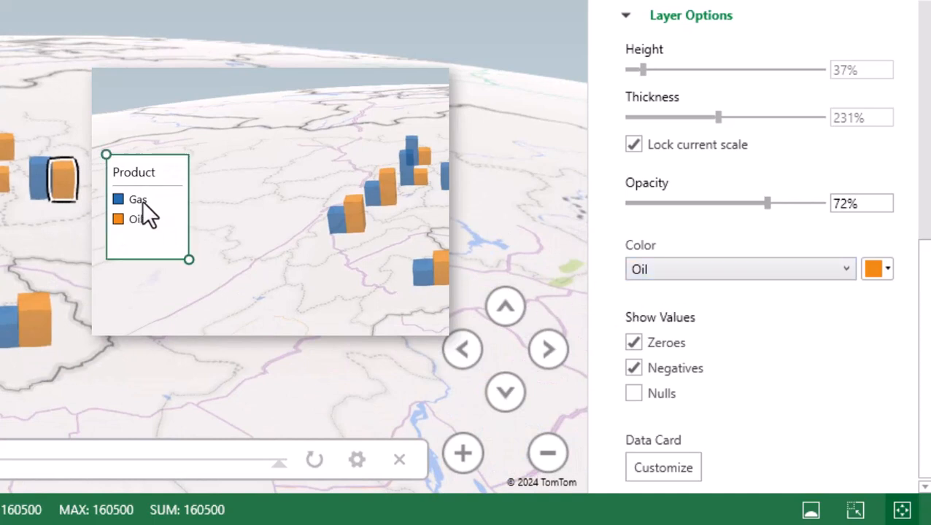
pyautogui.click(669, 270)
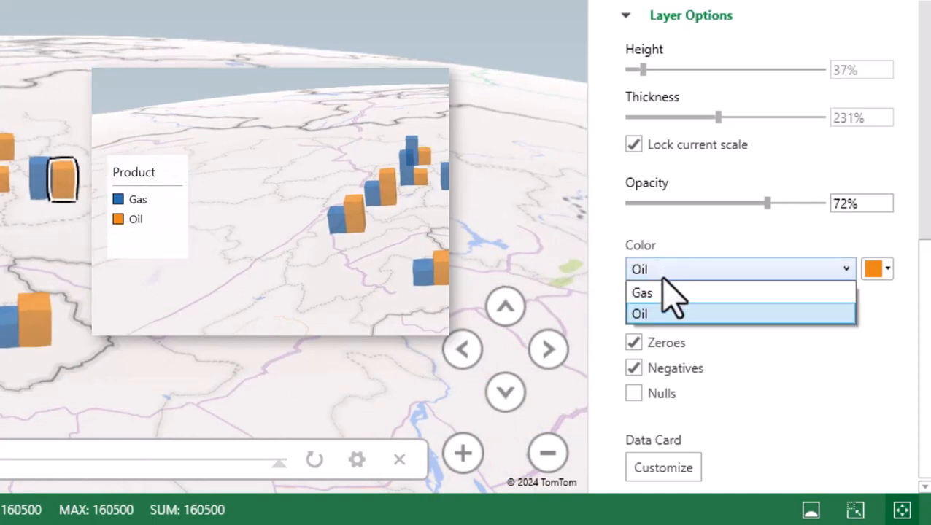
pyautogui.click(660, 293)
pyautogui.click(669, 274)
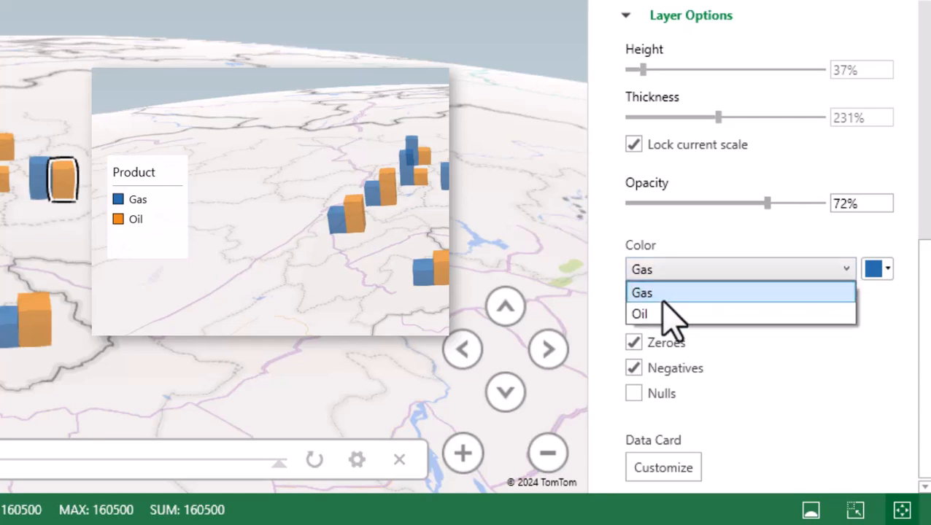
pyautogui.click(661, 296)
pyautogui.click(886, 270)
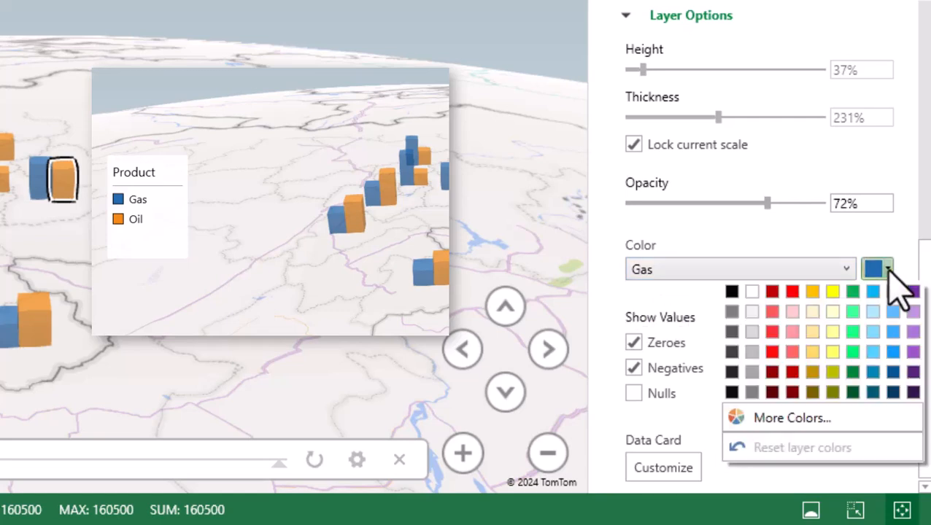
pyautogui.click(873, 372)
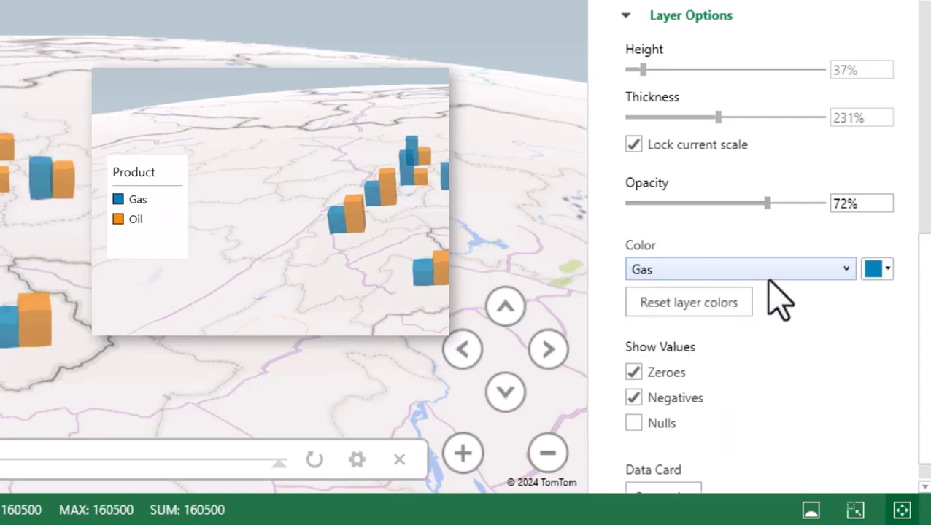
# Change the color of the Oil columns to dark red and view the recolored columns on the map
pyautogui.click(759, 275)
pyautogui.click(700, 315)
pyautogui.click(881, 270)
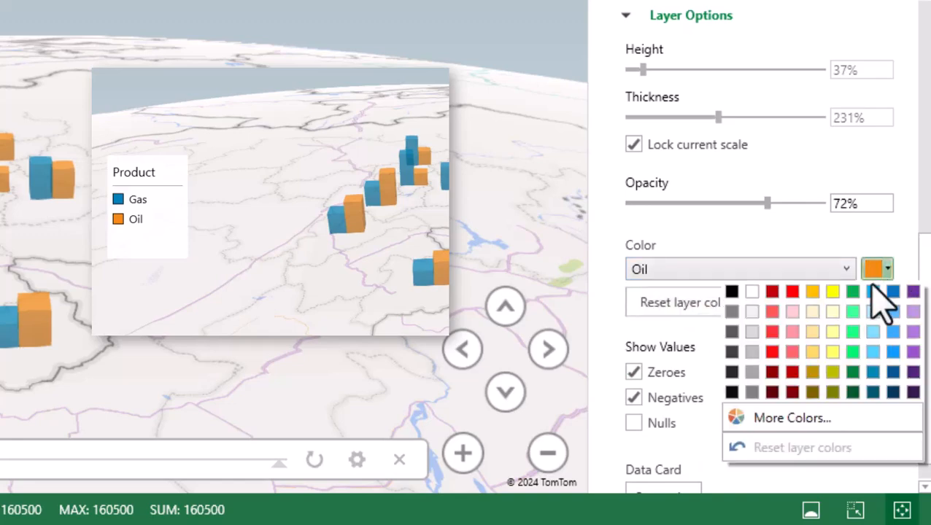
pyautogui.click(773, 294)
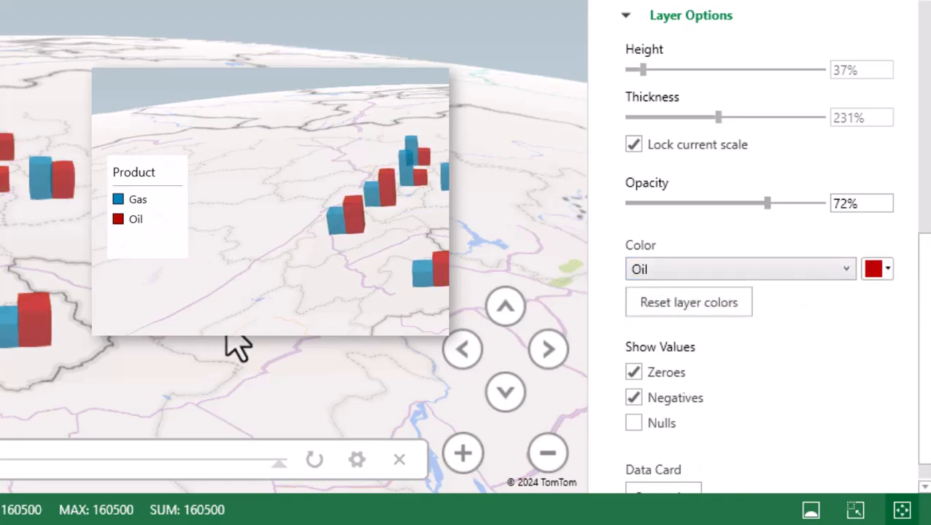
pyautogui.moveTo(219, 383); pyautogui.dragTo(125, 378)
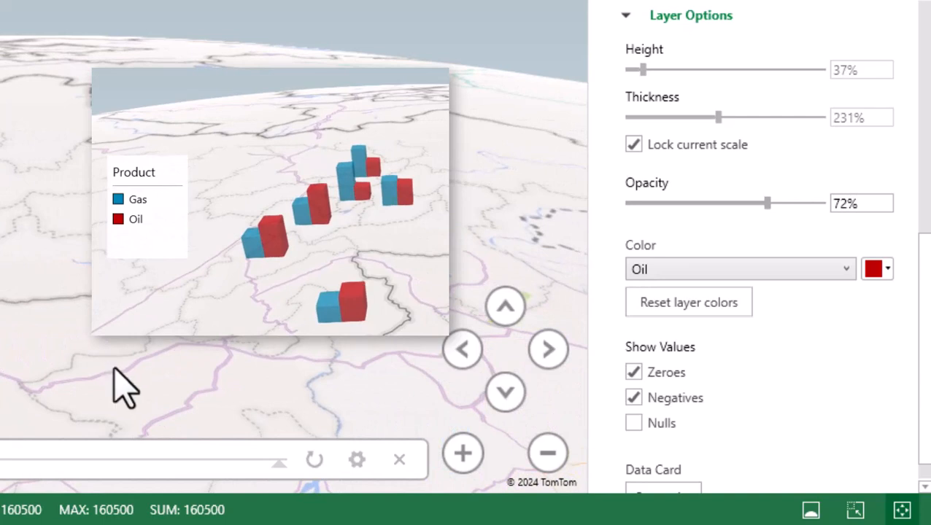
pyautogui.click(505, 307)
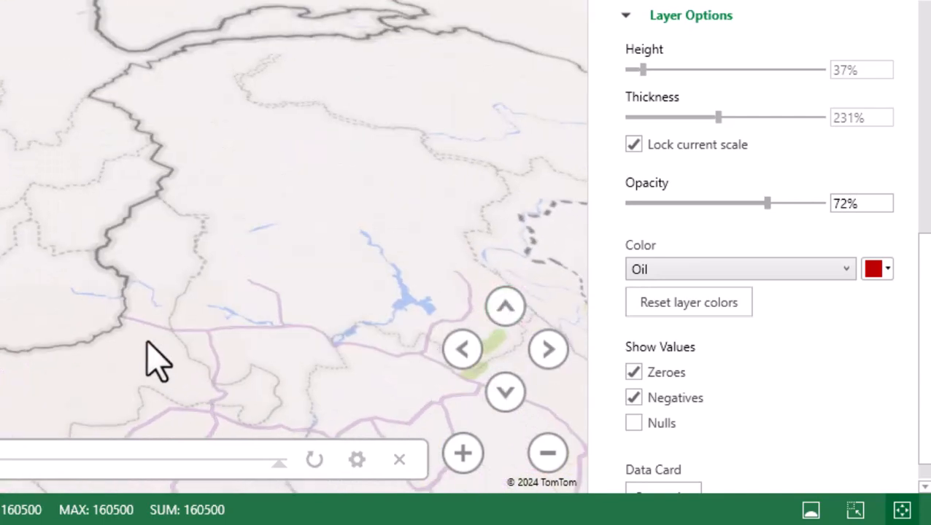
# Reset the layer colors to their defaults and turn on the display of null values
pyautogui.moveTo(145, 343); pyautogui.dragTo(189, 294)
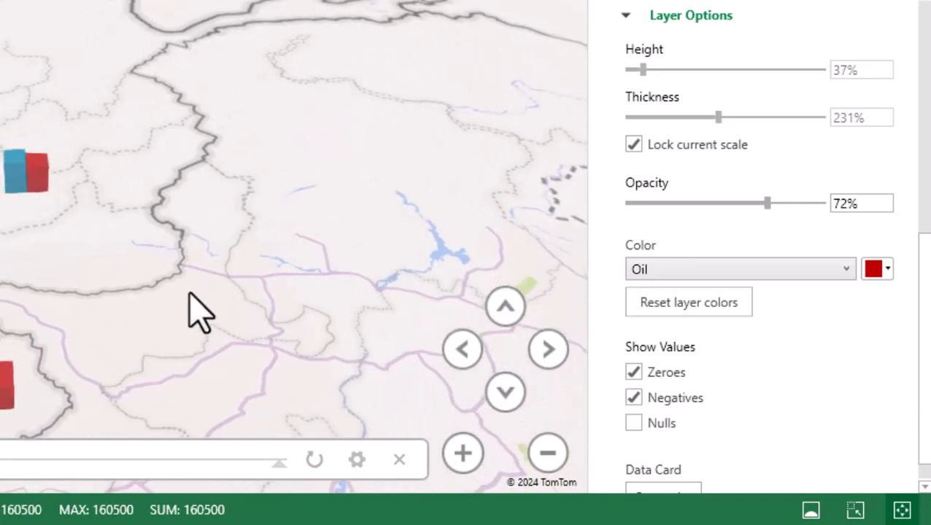
pyautogui.click(693, 305)
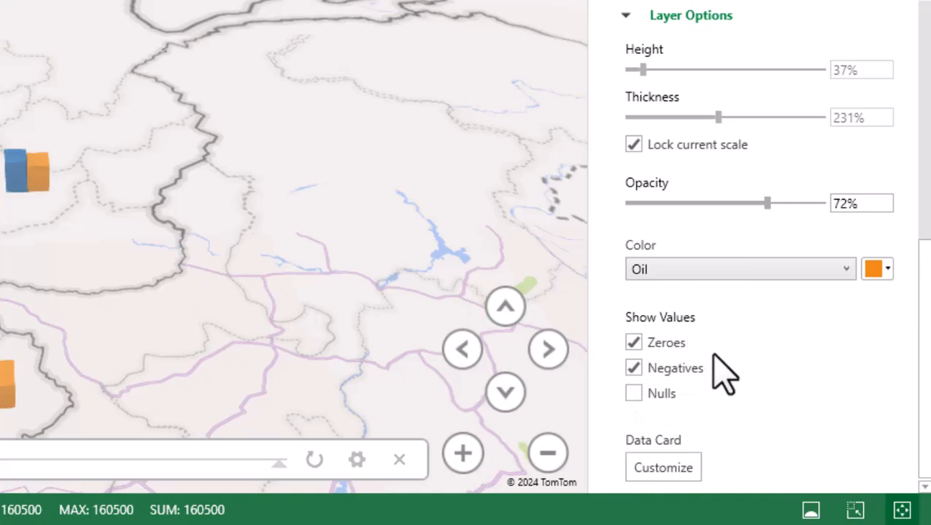
pyautogui.click(659, 345)
pyautogui.click(668, 375)
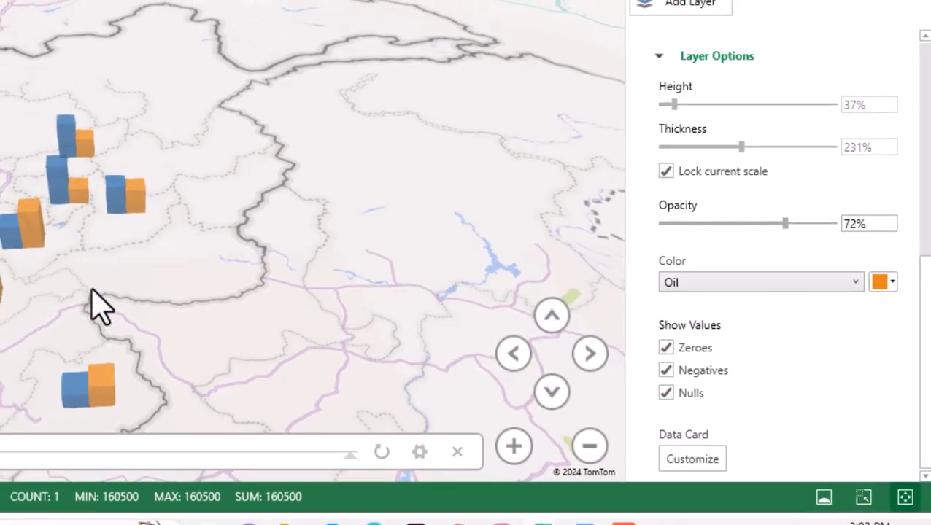
# Open the data card customization from a column's data card on the map and choose Template 3
pyautogui.moveTo(134, 197)
pyautogui.moveTo(90, 156)
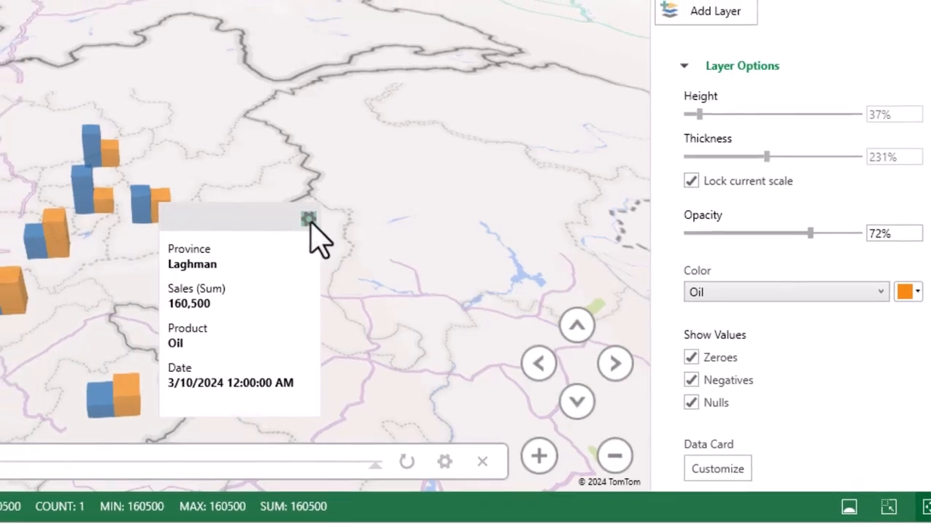
pyautogui.click(283, 210)
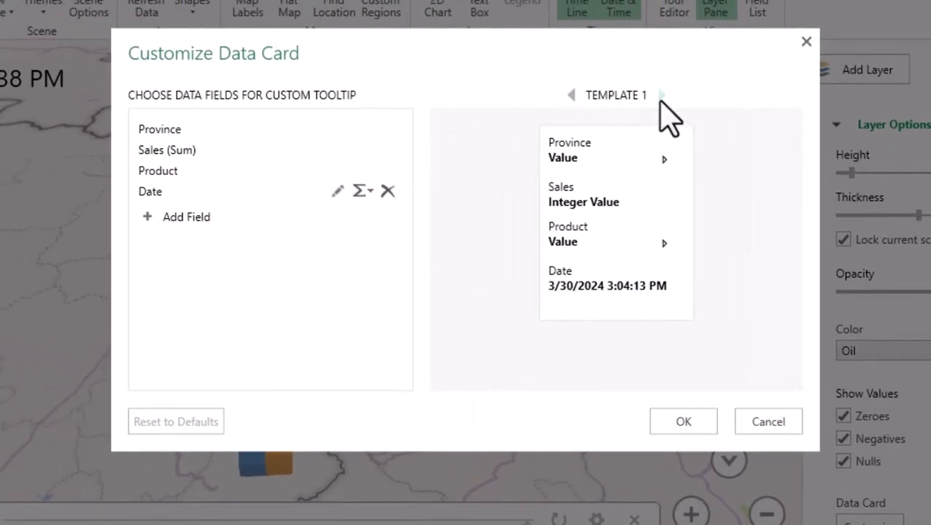
pyautogui.click(662, 95)
pyautogui.click(662, 95)
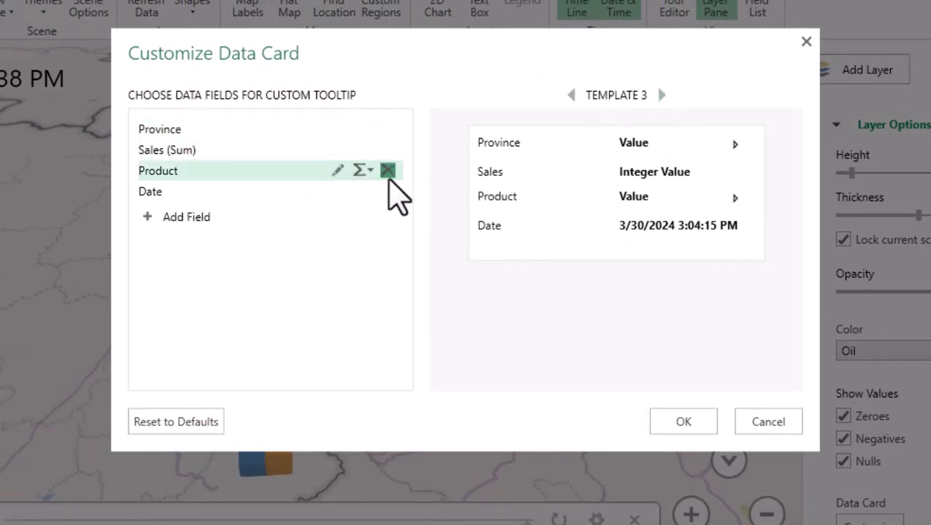
# Remove the Product field from the data card, add it again directly below Province, and apply the customized card
pyautogui.click(387, 171)
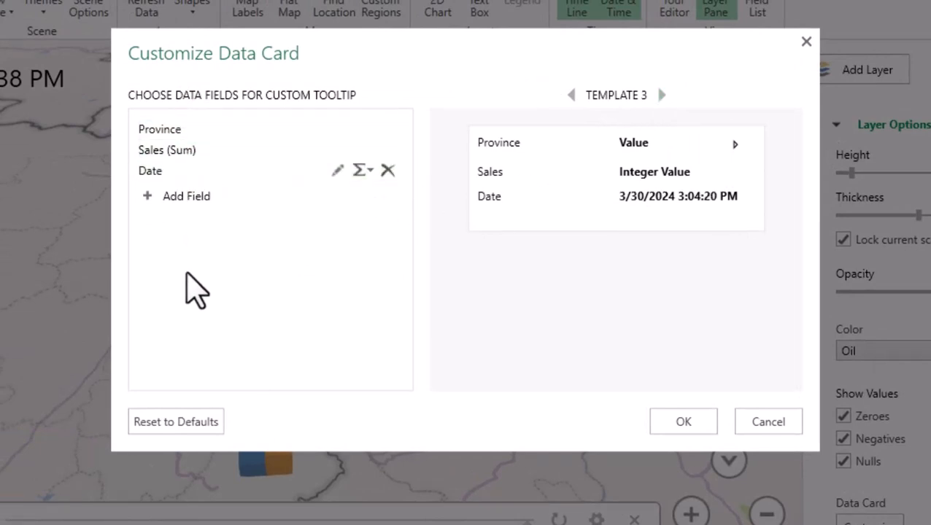
pyautogui.click(154, 196)
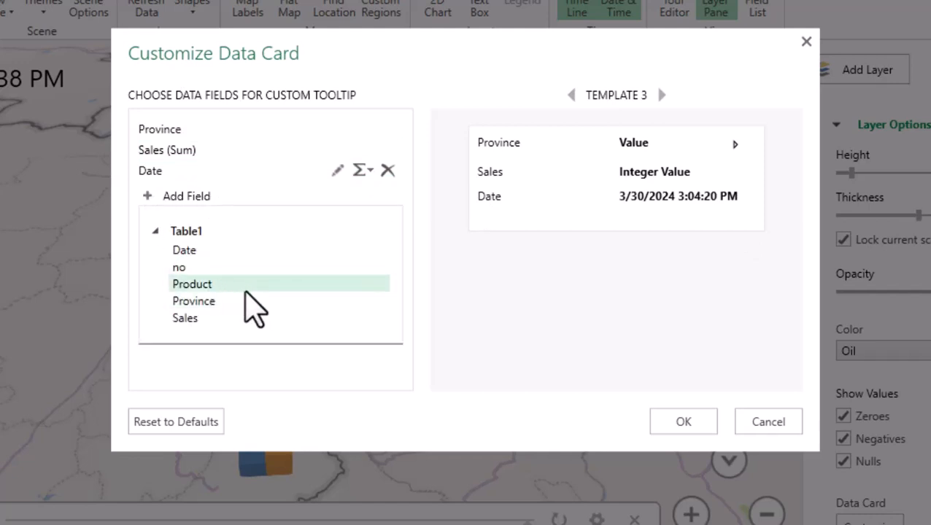
pyautogui.click(246, 288)
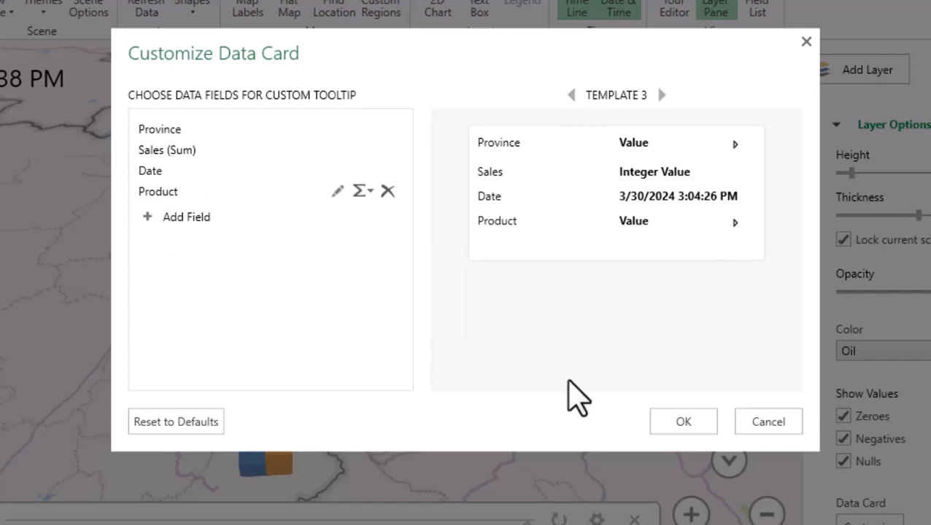
pyautogui.moveTo(194, 191); pyautogui.dragTo(202, 146)
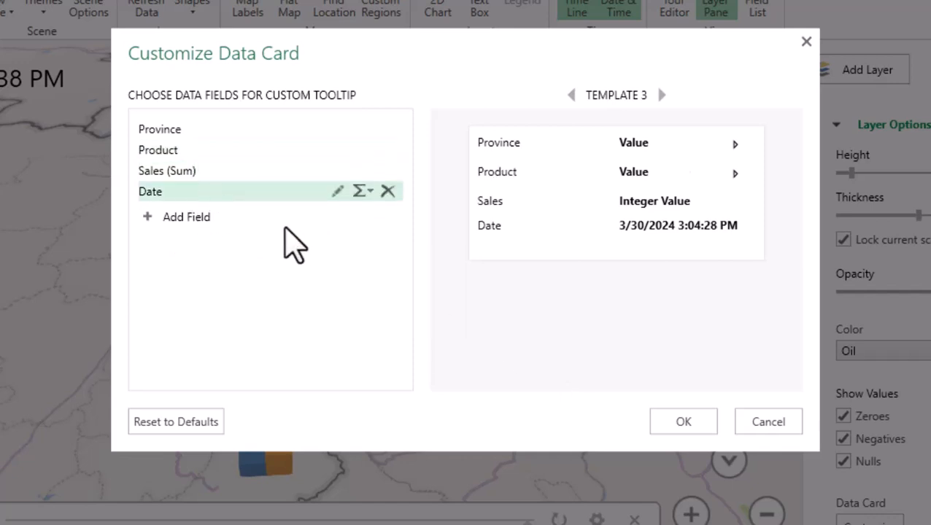
pyautogui.click(694, 432)
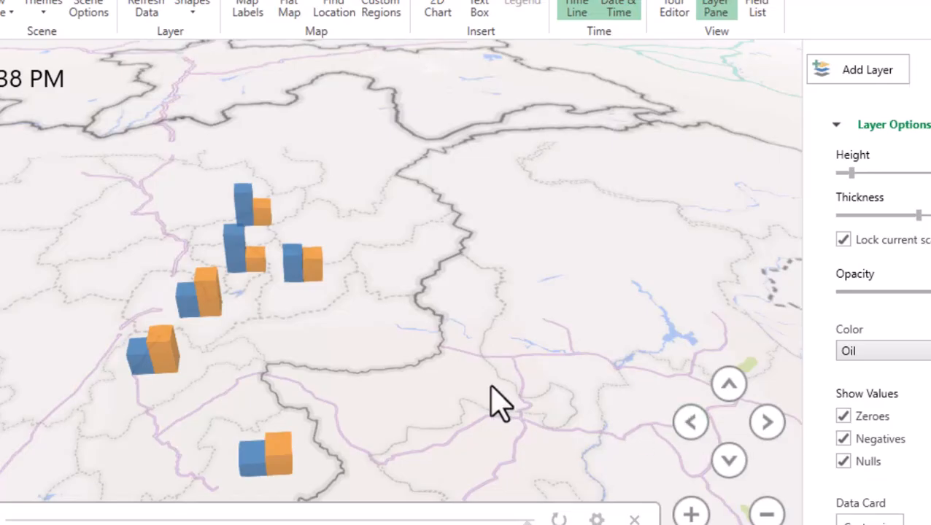
pyautogui.moveTo(312, 272)
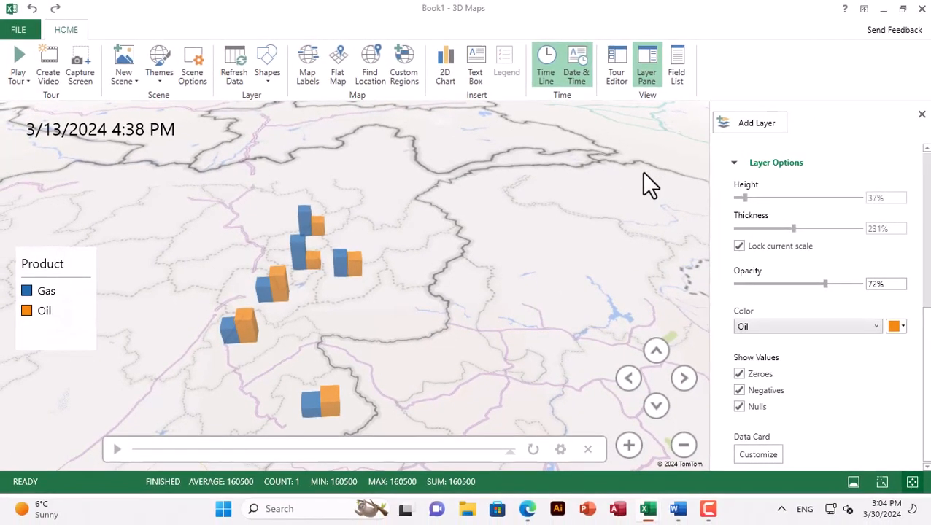
# Hide the Layer Pane and show the Tour Editor
pyautogui.click(645, 76)
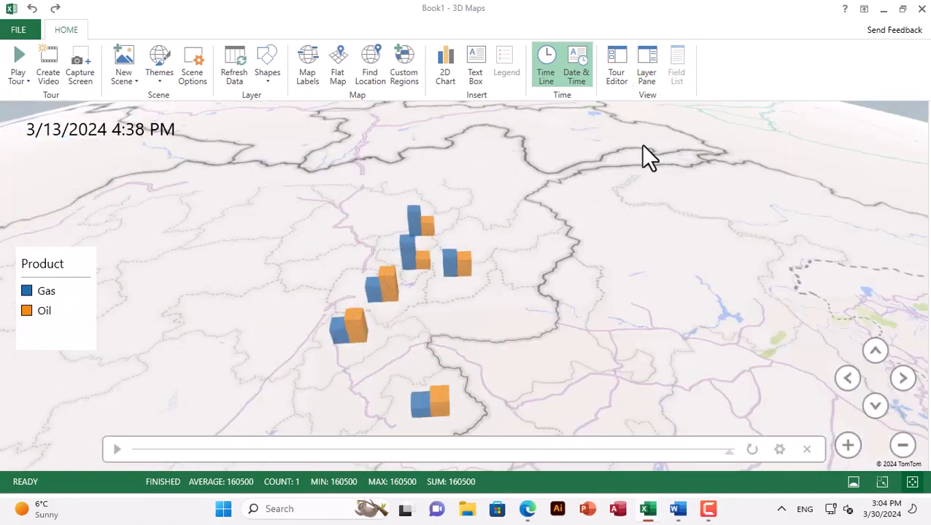
pyautogui.click(617, 73)
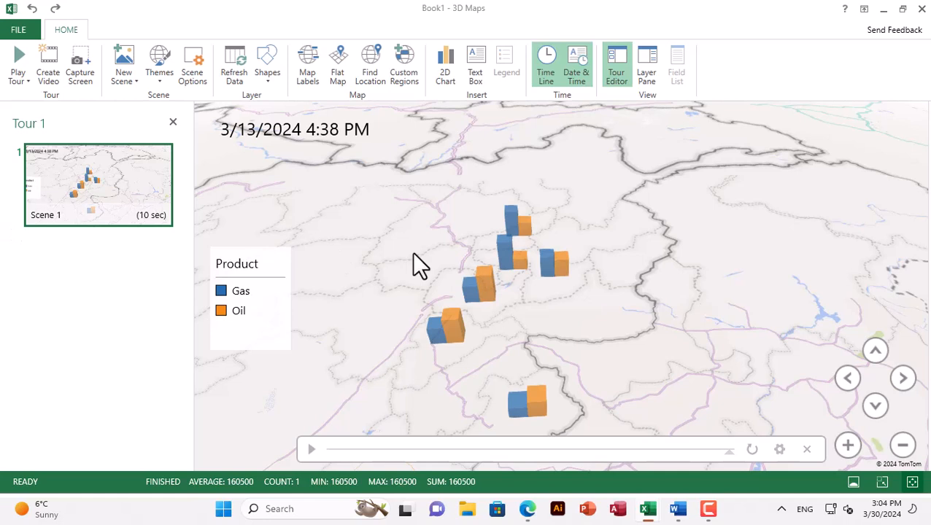
pyautogui.moveTo(102, 199)
# Play the timeline briefly, and hide both the timeline and the date and time display on the map
pyautogui.click(547, 72)
pyautogui.click(551, 79)
pyautogui.click(310, 450)
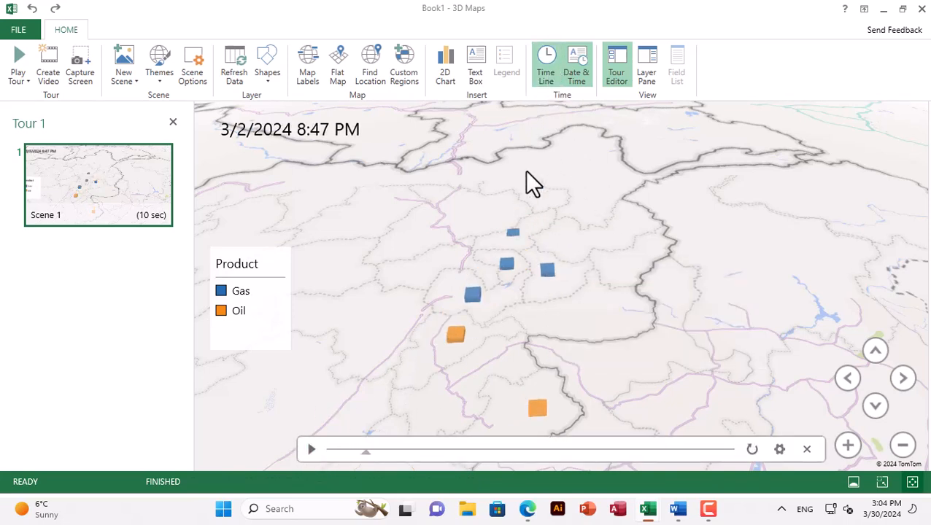
pyautogui.click(547, 71)
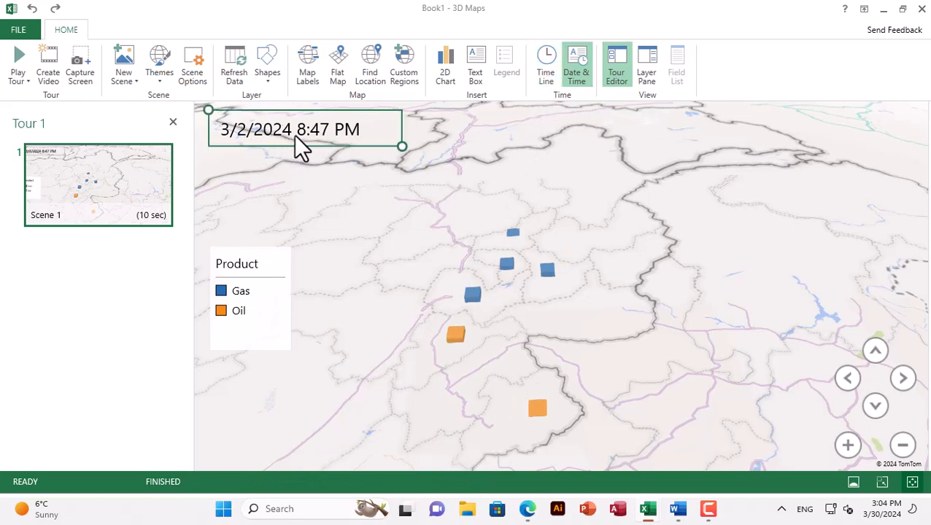
pyautogui.click(573, 79)
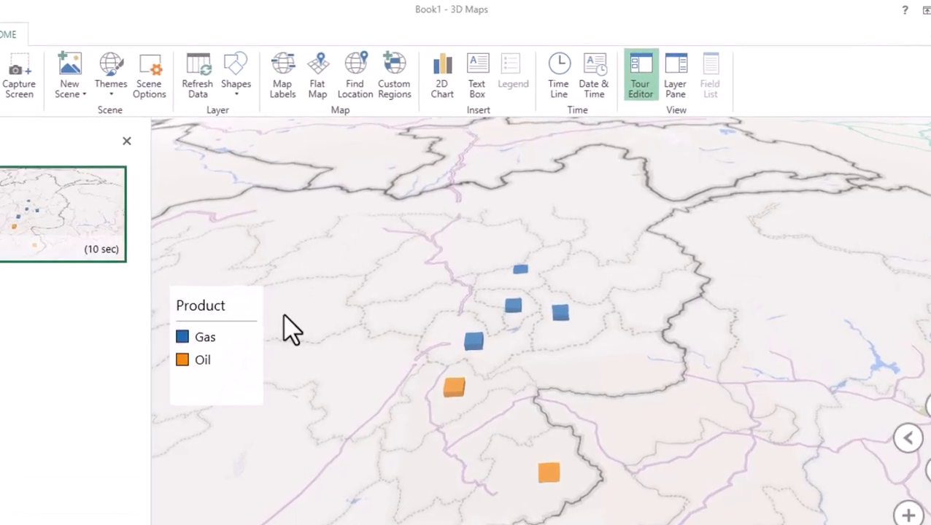
# Remove the Product legend from the map and insert a new legend
pyautogui.click(232, 273)
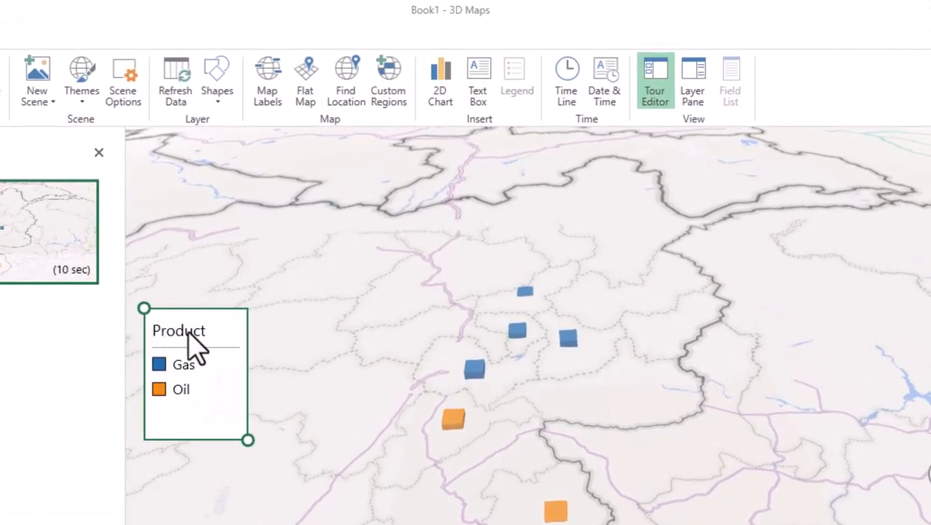
pyautogui.rightClick(194, 350)
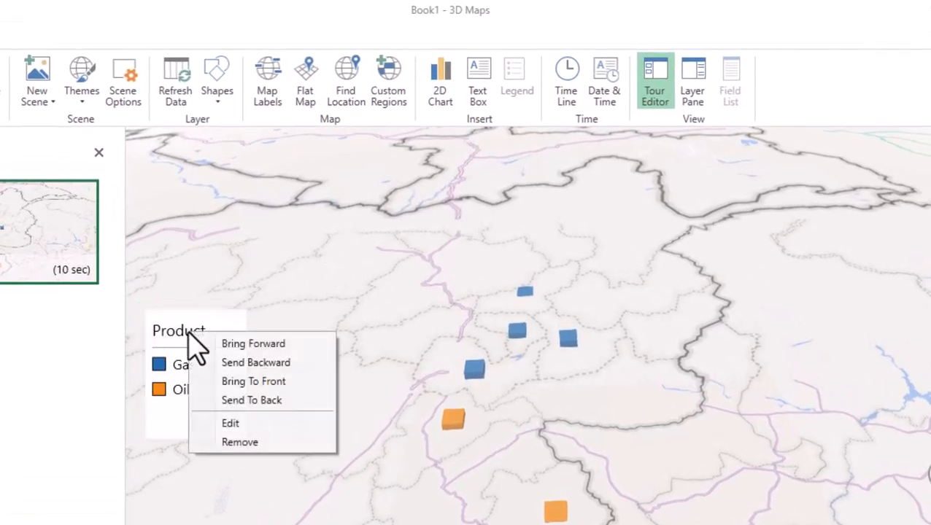
pyautogui.click(255, 442)
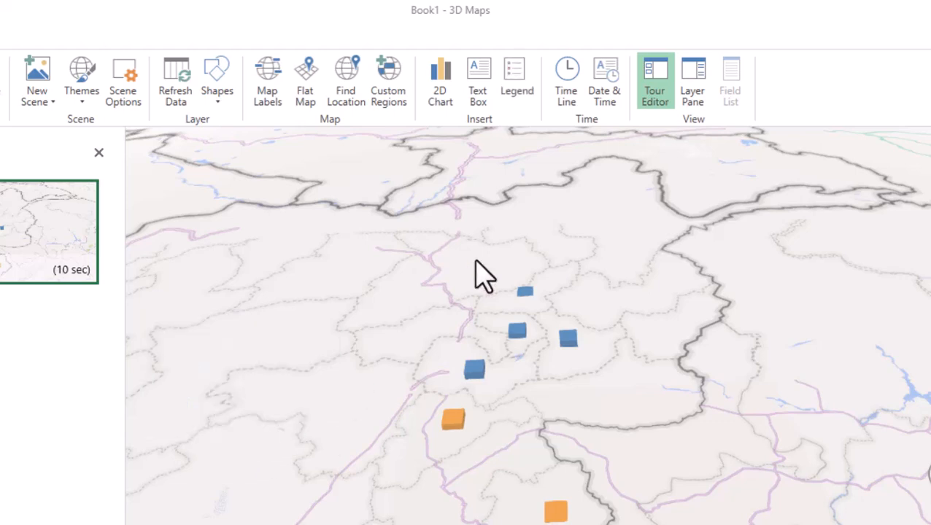
pyautogui.click(517, 82)
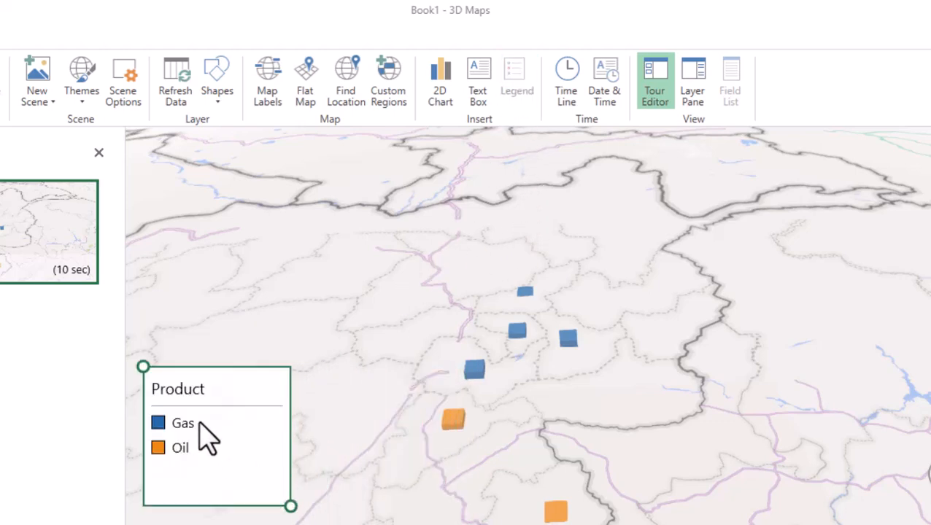
# Format the legend's title in bold at font size 26
pyautogui.rightClick(223, 401)
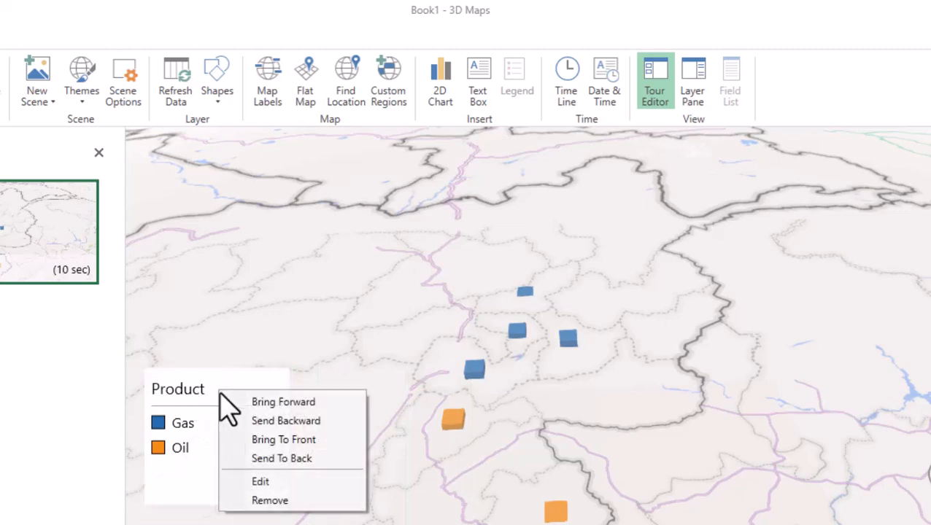
pyautogui.click(284, 482)
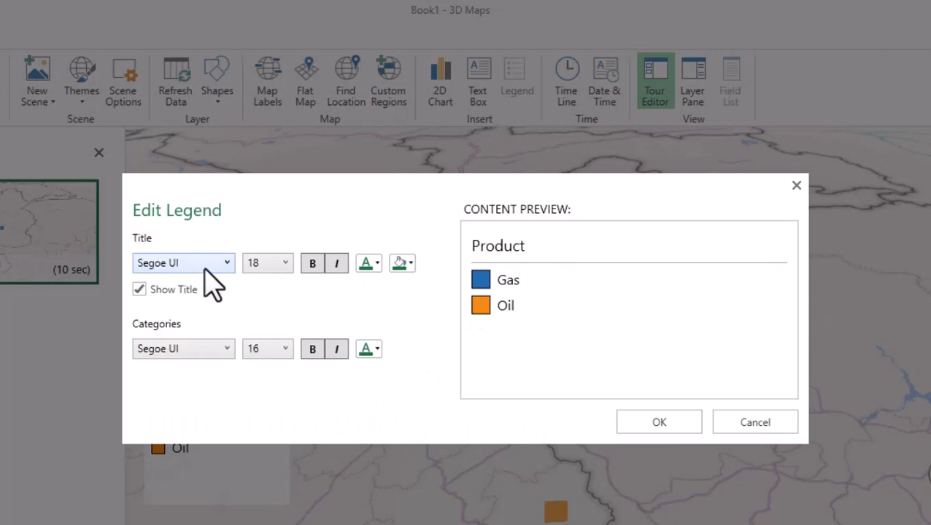
pyautogui.click(284, 263)
pyautogui.click(288, 402)
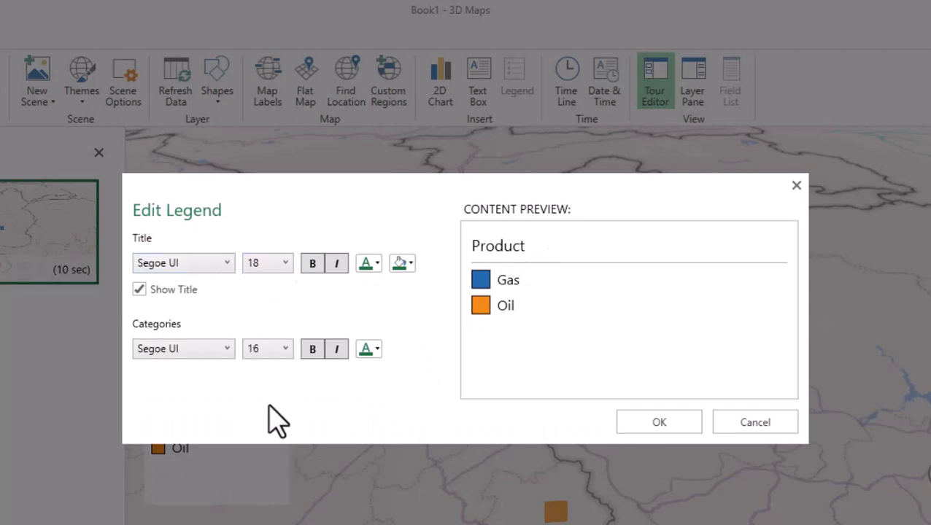
pyautogui.click(315, 269)
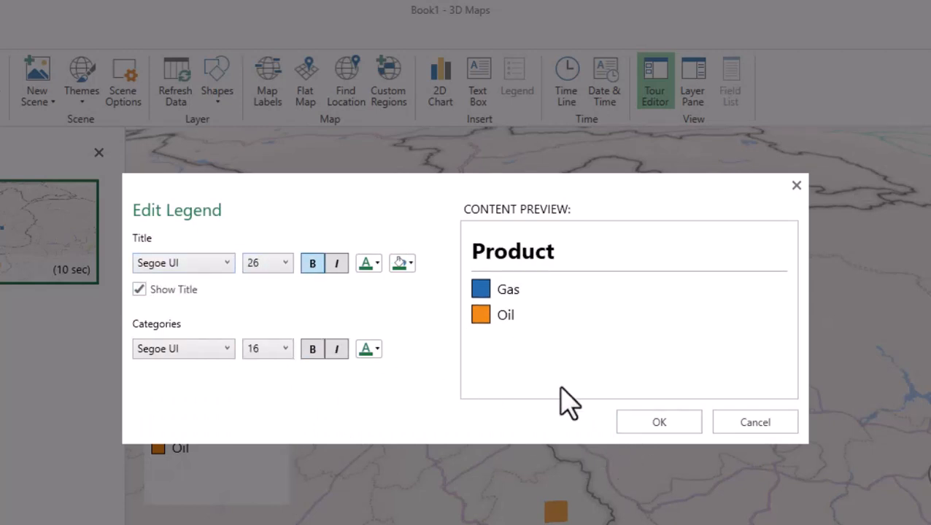
pyautogui.click(659, 422)
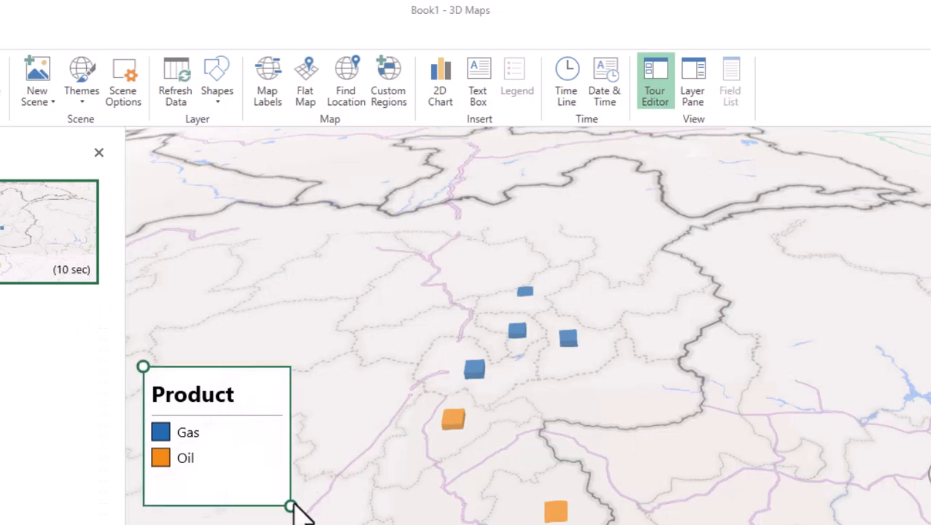
# Make the Product legend slightly narrower and move it higher on the map
pyautogui.moveTo(288, 505); pyautogui.dragTo(276, 499)
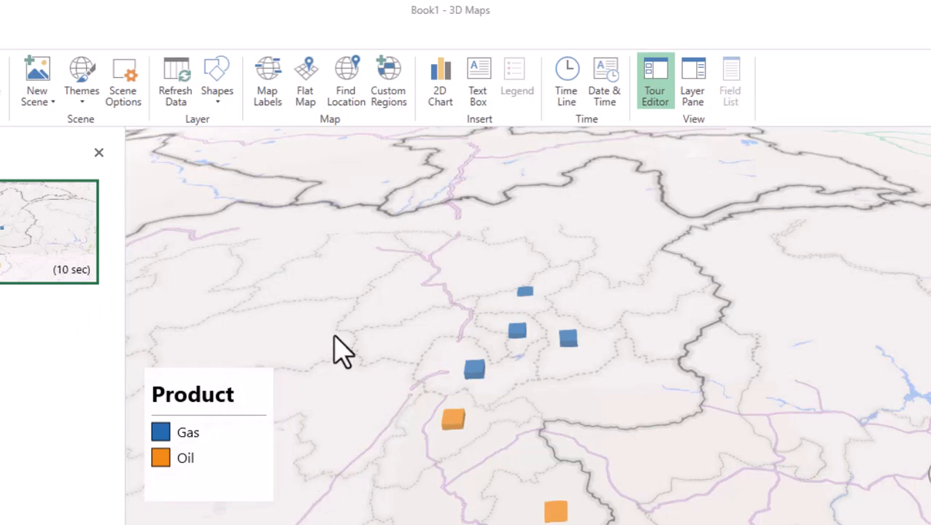
pyautogui.moveTo(243, 453); pyautogui.dragTo(254, 379)
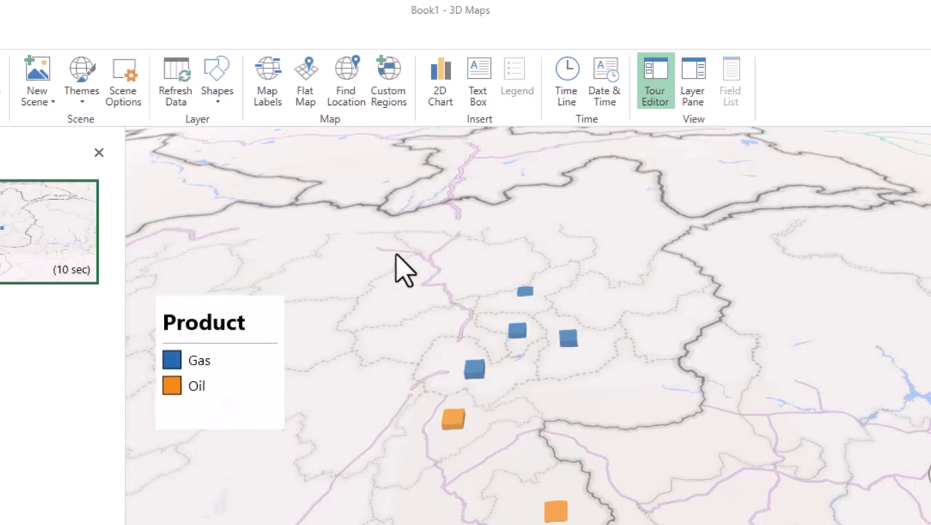
# Add a text box titled "elf oil company" and place it in the map's upper-left corner above the legend
pyautogui.moveTo(546, 214)
pyautogui.mouseDown()
pyautogui.moveTo(548, 245)
pyautogui.moveTo(534, 210)
pyautogui.mouseUp()
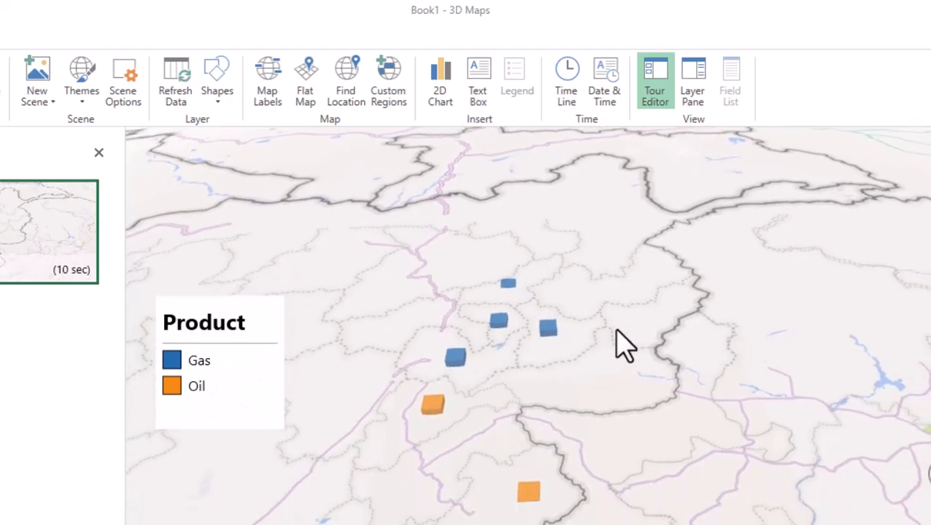
pyautogui.moveTo(623, 343); pyautogui.dragTo(598, 181)
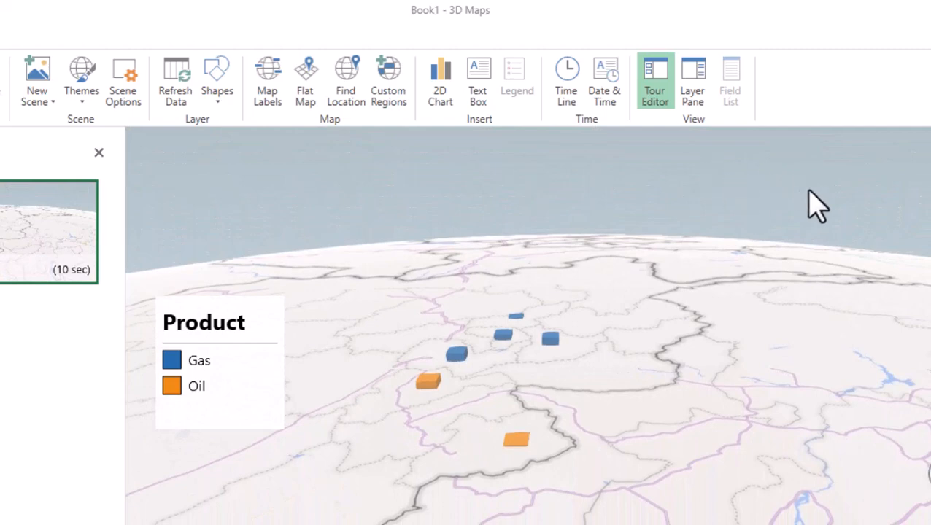
pyautogui.click(480, 91)
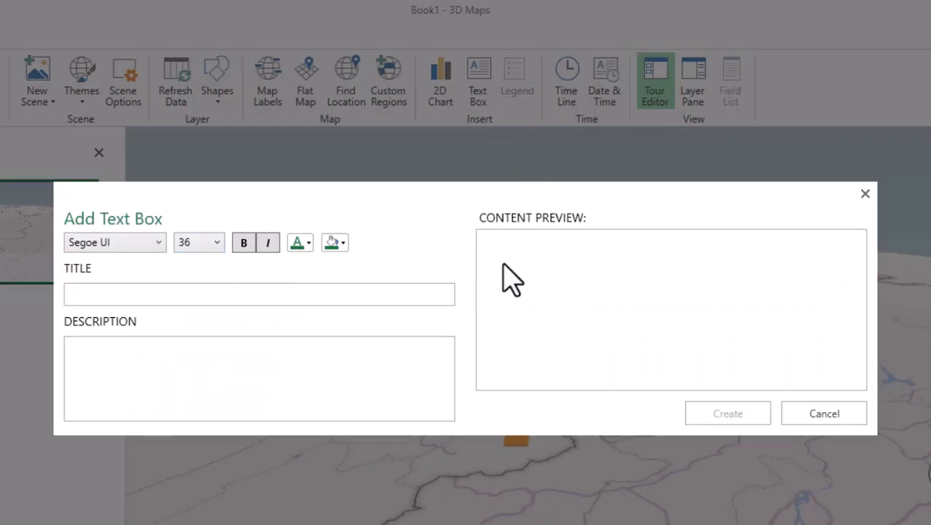
pyautogui.write('elf oil company')
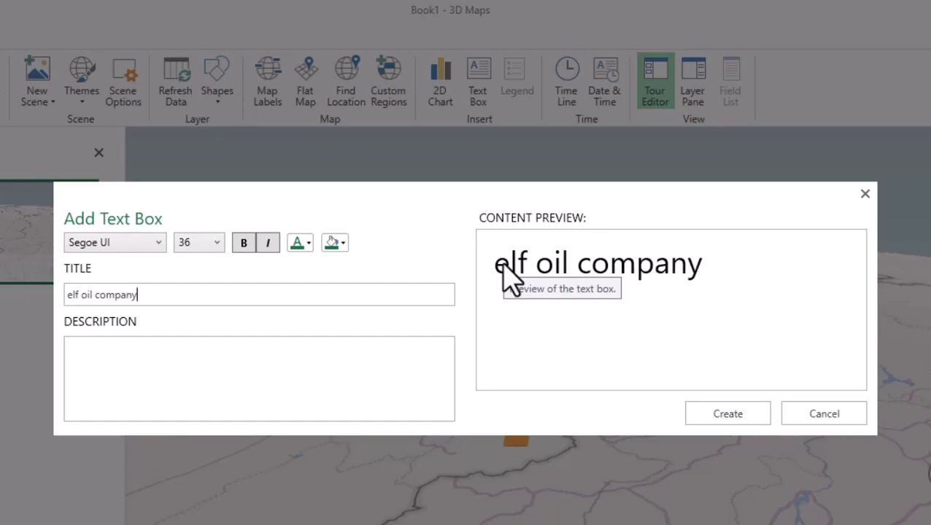
pyautogui.press('Return')
pyautogui.moveTo(501, 272); pyautogui.dragTo(202, 165)
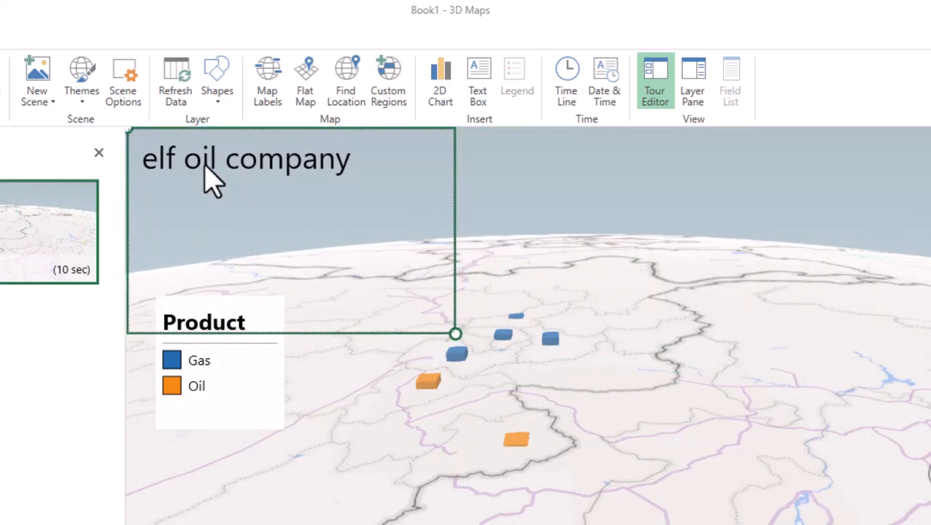
pyautogui.rightClick(264, 170)
pyautogui.click(305, 264)
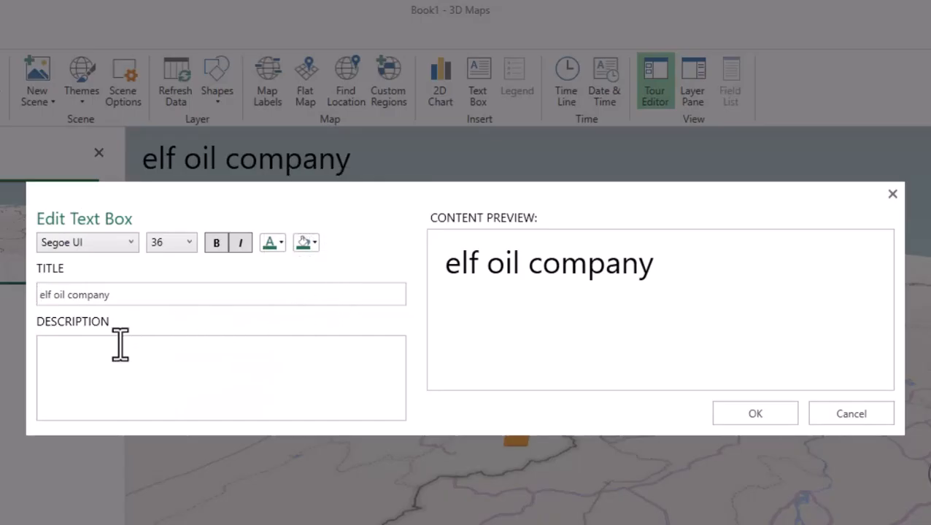
pyautogui.click(847, 421)
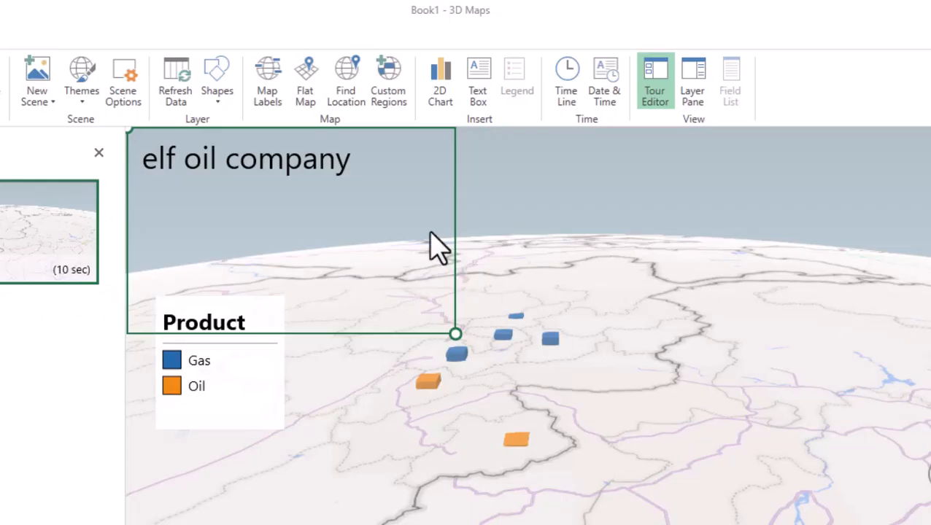
# Move the "elf oil company" text box lower so it sits just above the Product legend
pyautogui.rightClick(331, 164)
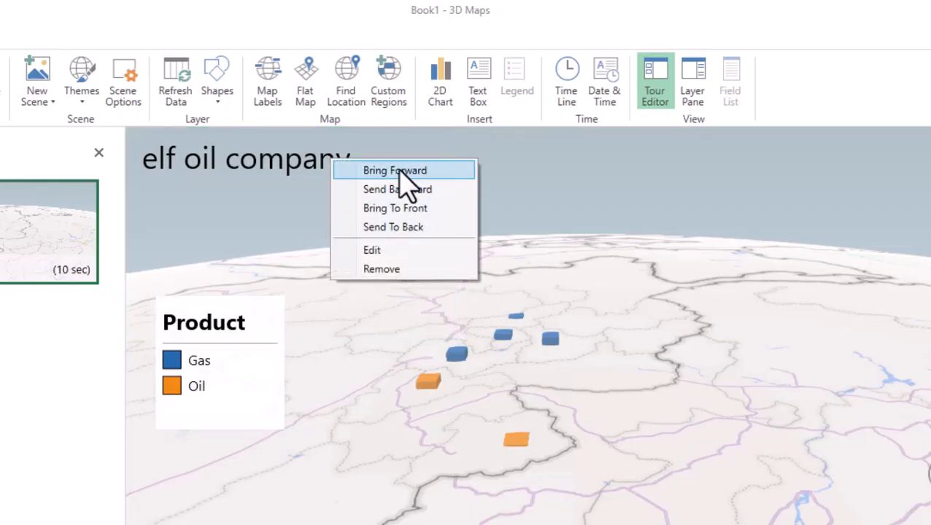
pyautogui.click(247, 175)
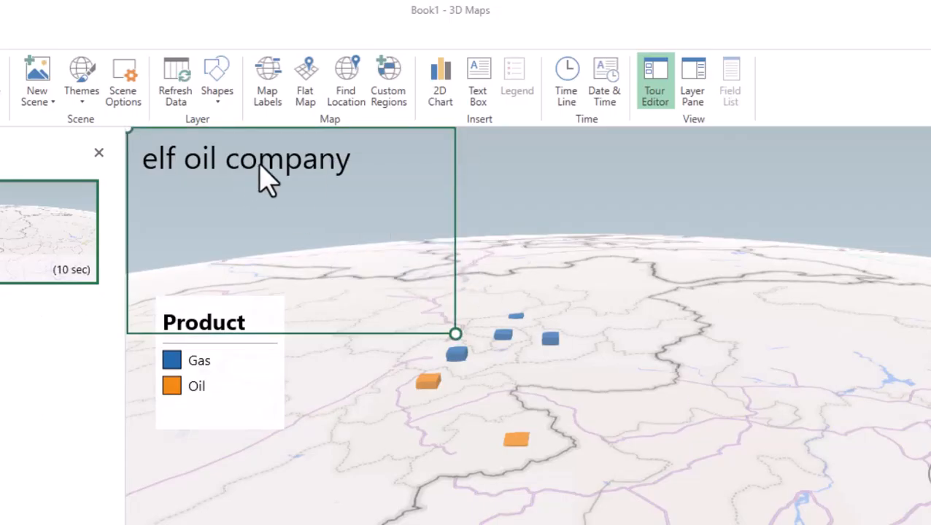
pyautogui.moveTo(260, 163); pyautogui.dragTo(191, 254)
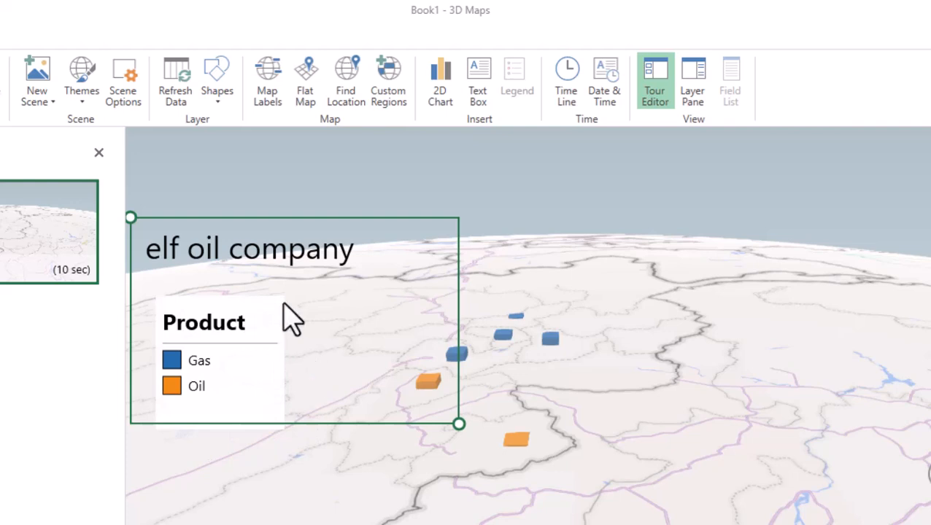
pyautogui.moveTo(285, 311); pyautogui.dragTo(284, 235)
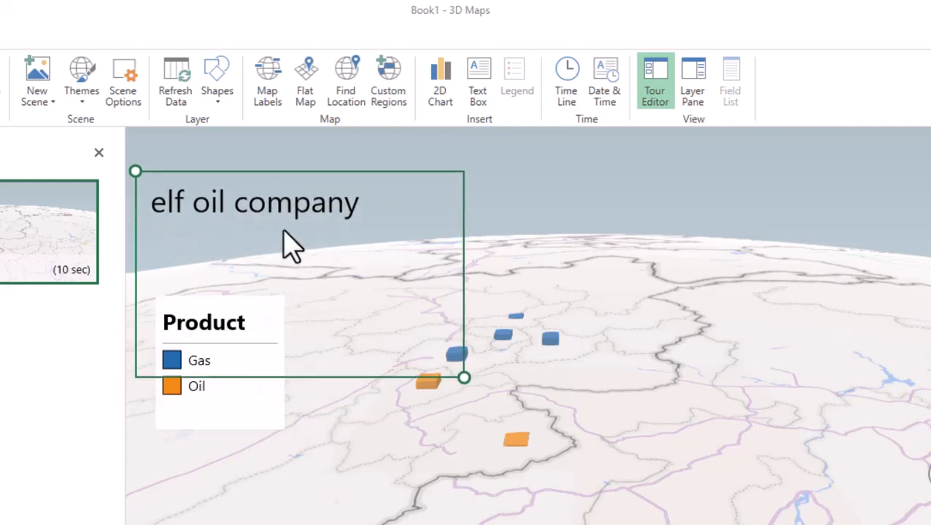
# Move the Product legend slightly higher on the map and delete the "elf oil company" text box
pyautogui.rightClick(235, 412)
pyautogui.click(319, 460)
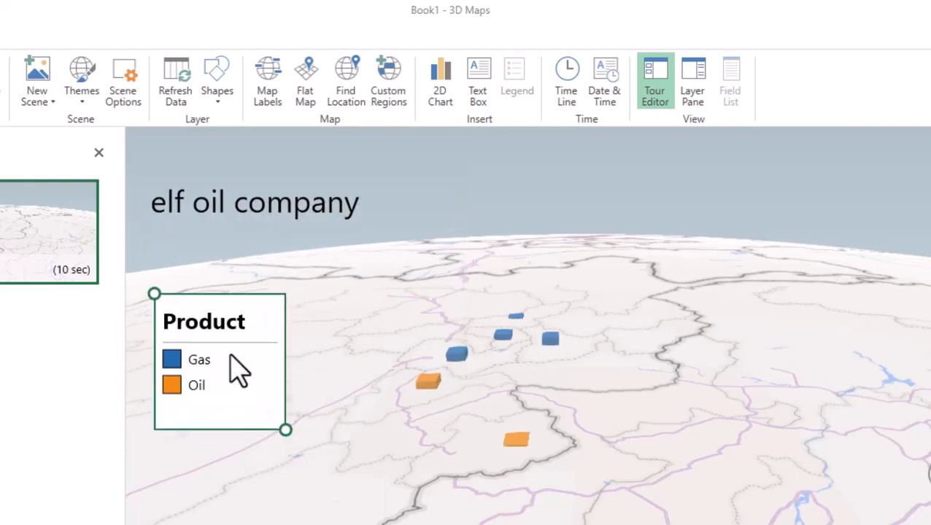
pyautogui.moveTo(229, 357)
pyautogui.mouseDown()
pyautogui.moveTo(231, 239)
pyautogui.moveTo(228, 350)
pyautogui.mouseUp()
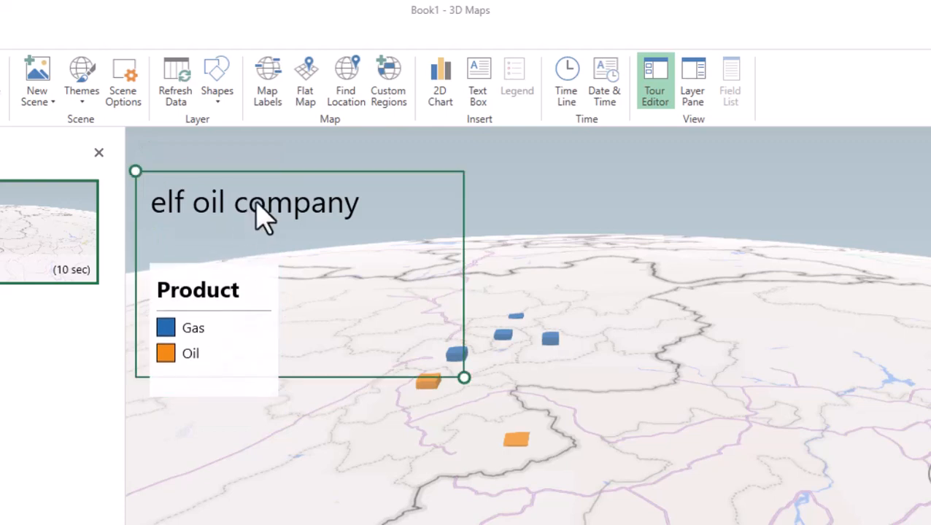
pyautogui.press('Delete')
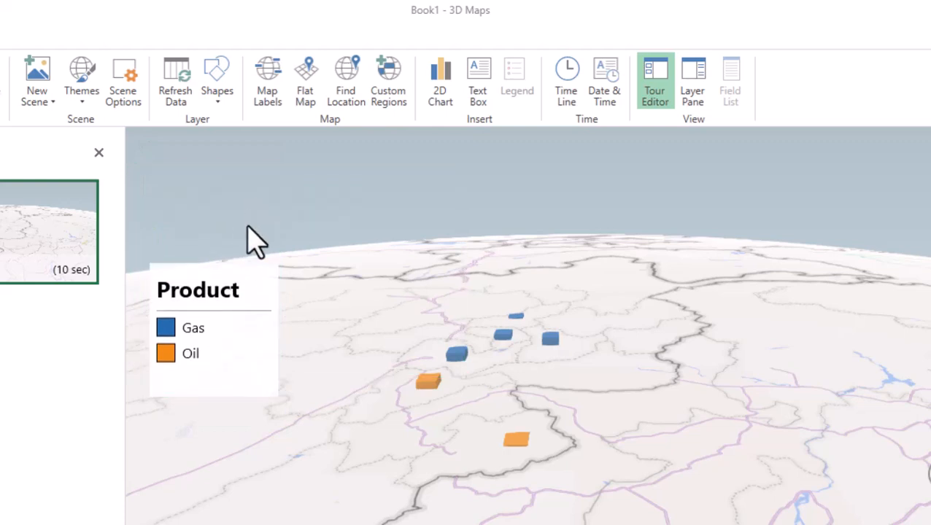
# Insert a 2D chart of sales by product and province, move it up beside the legend and make it taller and narrower
pyautogui.click(441, 82)
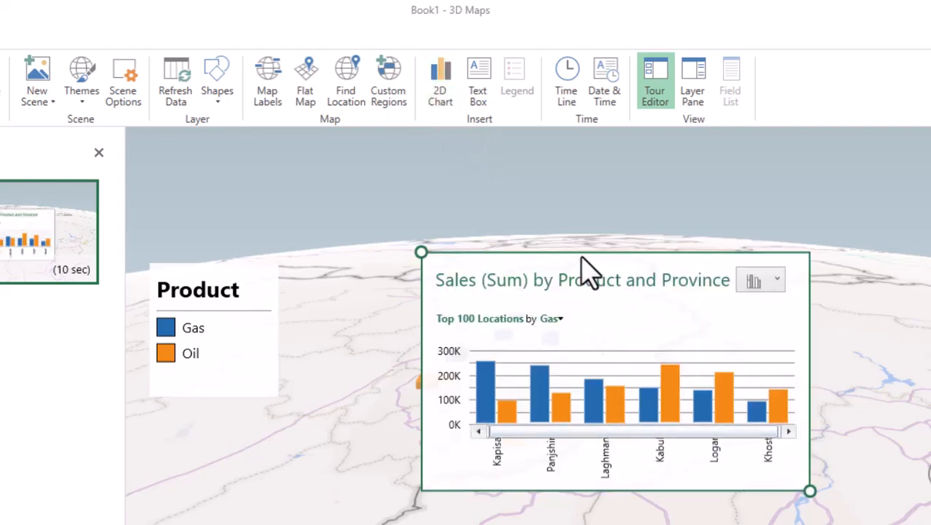
pyautogui.moveTo(521, 223); pyautogui.dragTo(439, 147)
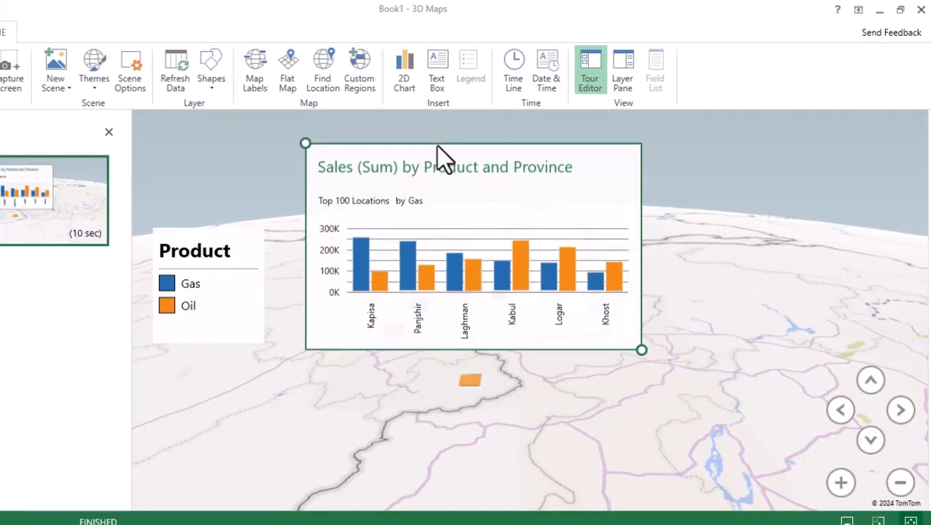
pyautogui.moveTo(638, 347); pyautogui.dragTo(578, 489)
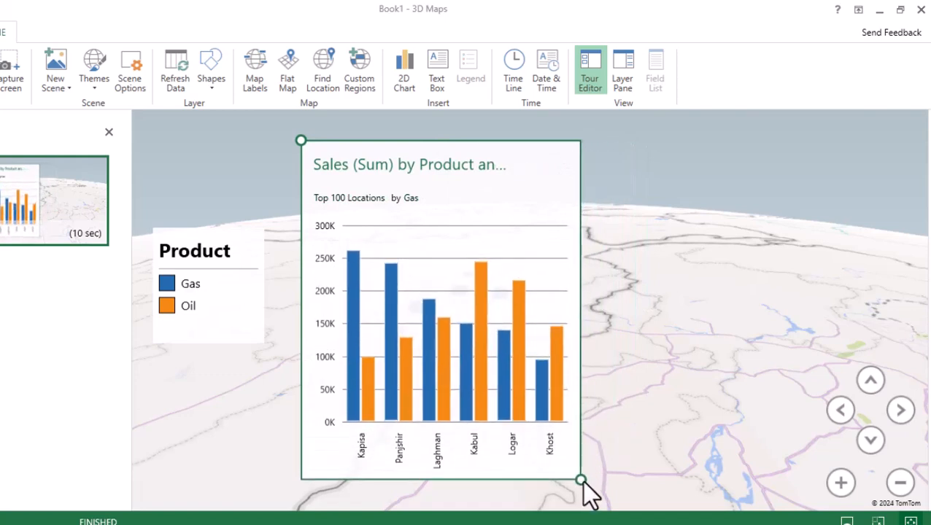
# Try the stacked column, clustered column and clustered bar chart types, set the 2D chart to stacked bar, and make it wider and shorter
pyautogui.click(553, 165)
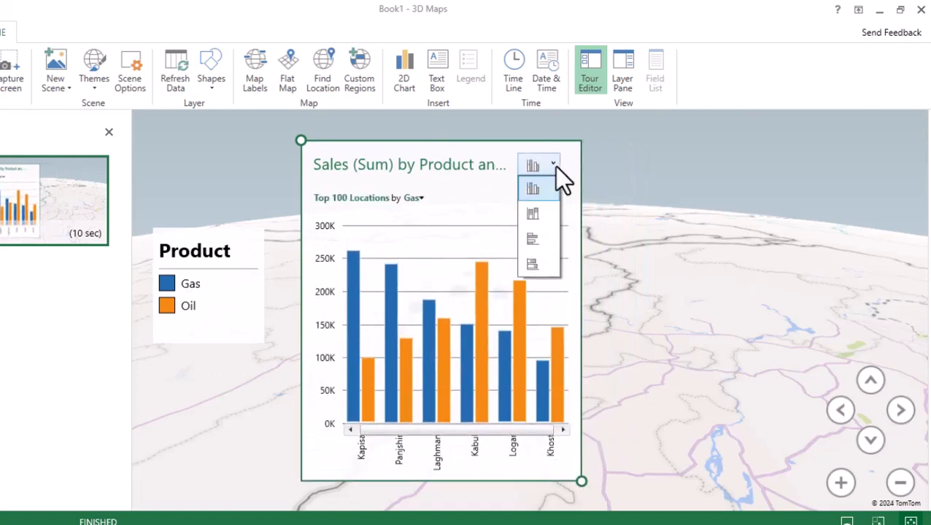
pyautogui.click(545, 210)
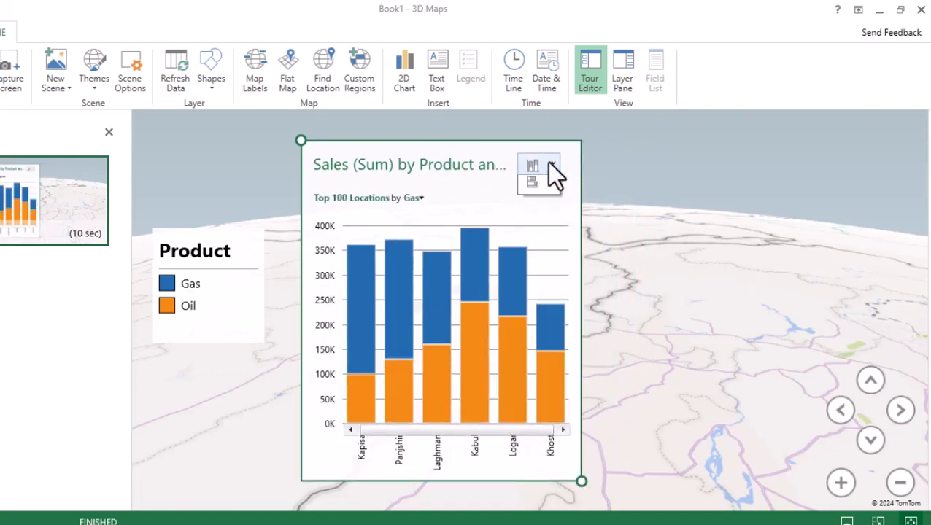
pyautogui.click(547, 162)
pyautogui.click(544, 184)
pyautogui.click(548, 163)
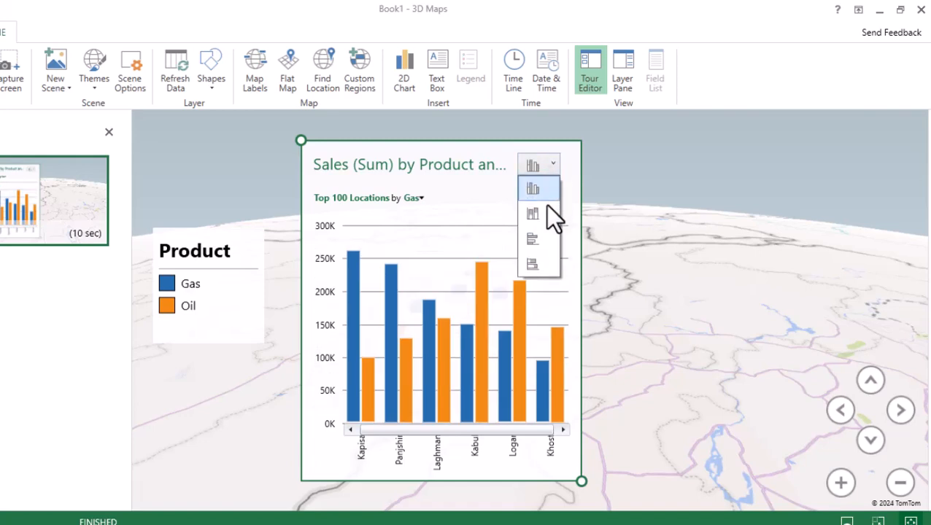
pyautogui.click(545, 243)
pyautogui.click(546, 168)
pyautogui.click(548, 266)
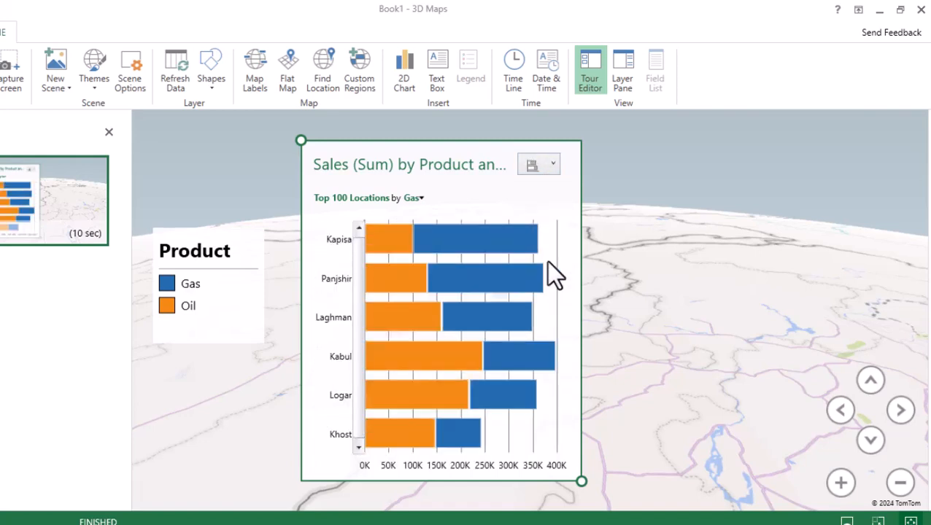
pyautogui.moveTo(582, 482); pyautogui.dragTo(774, 374)
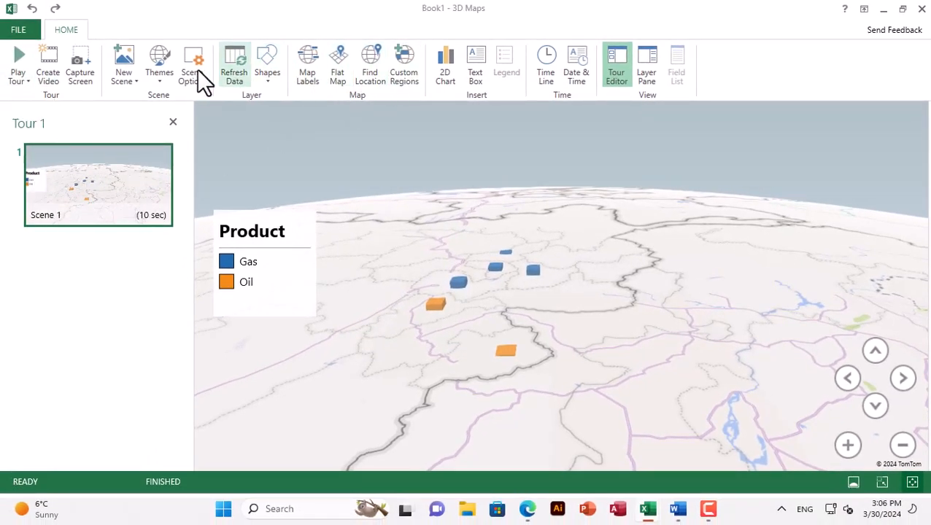
# Play the tour full screen and exit the playback
pyautogui.click(20, 64)
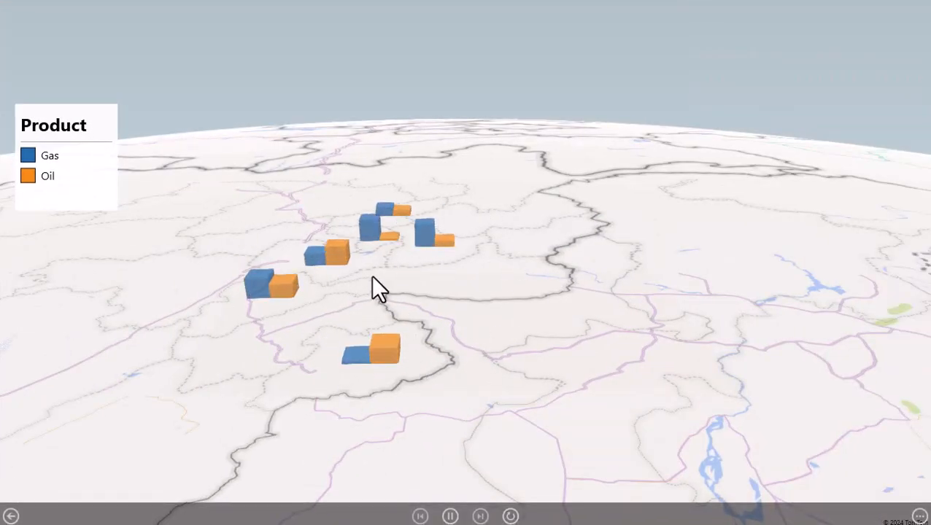
pyautogui.press('Escape')
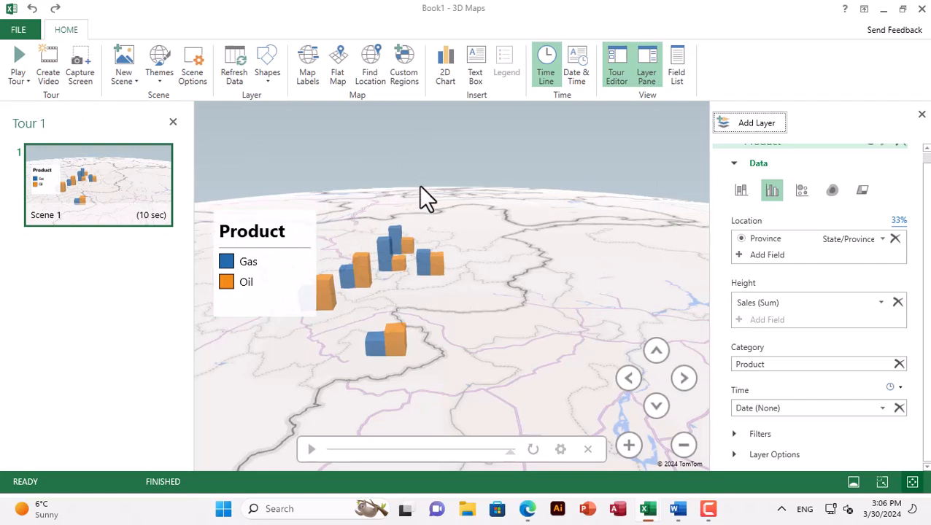
# Switch to Word, paste the captured map image into the document, and return to 3D Maps
pyautogui.moveTo(645, 505)
pyautogui.click(698, 436)
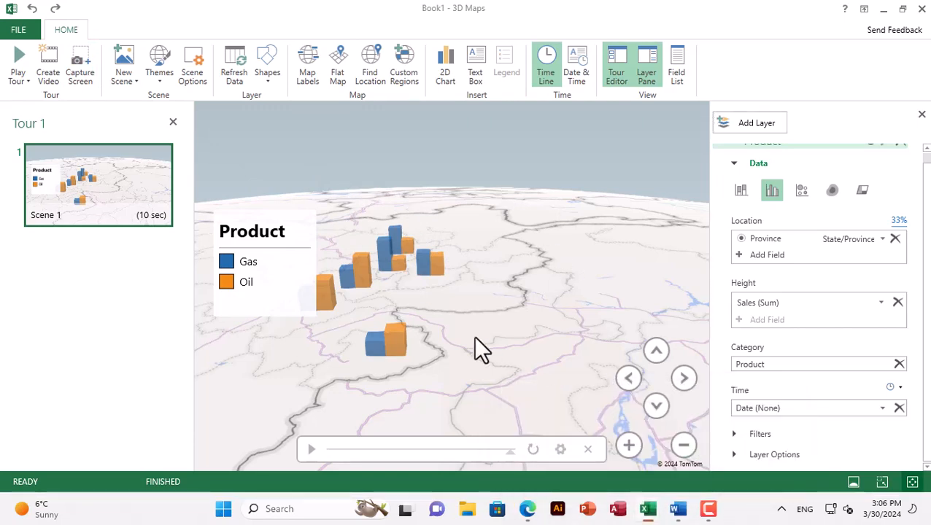
pyautogui.click(677, 508)
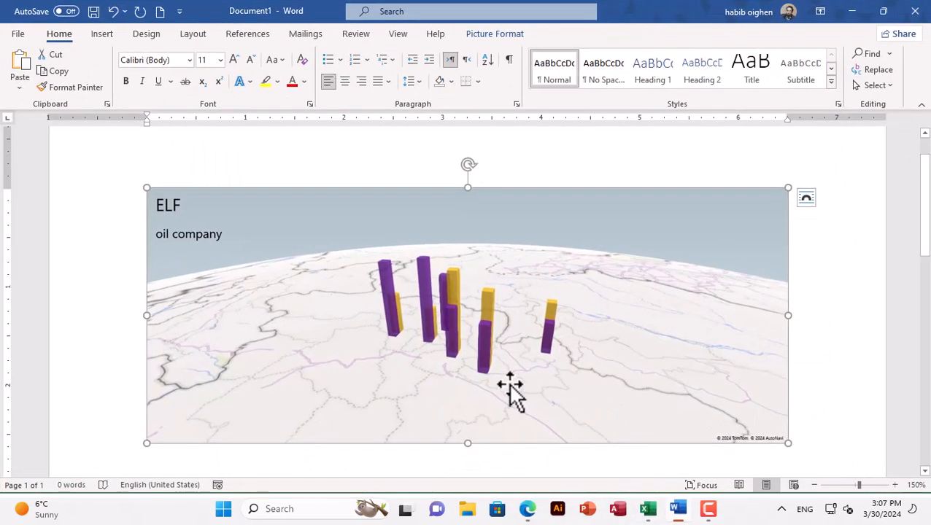
pyautogui.click(20, 73)
pyautogui.scroll(5, 463, 326)
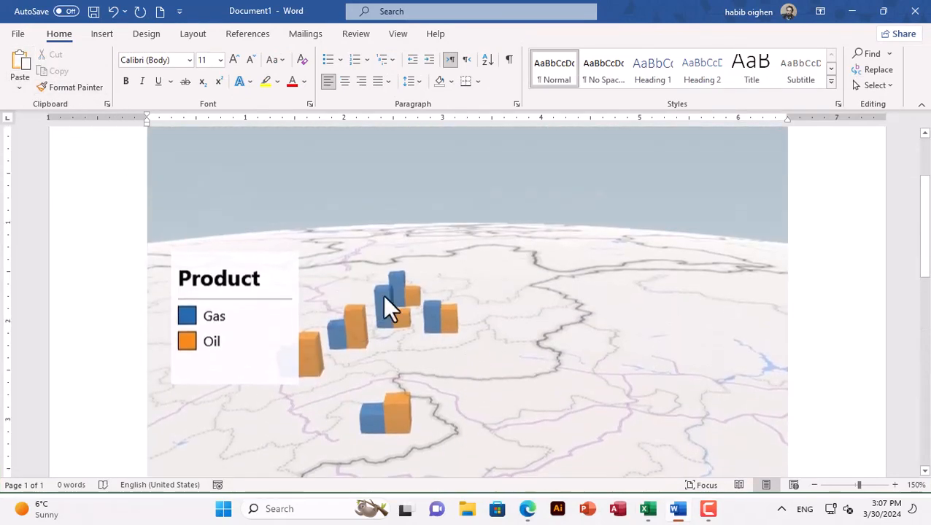
pyautogui.click(851, 11)
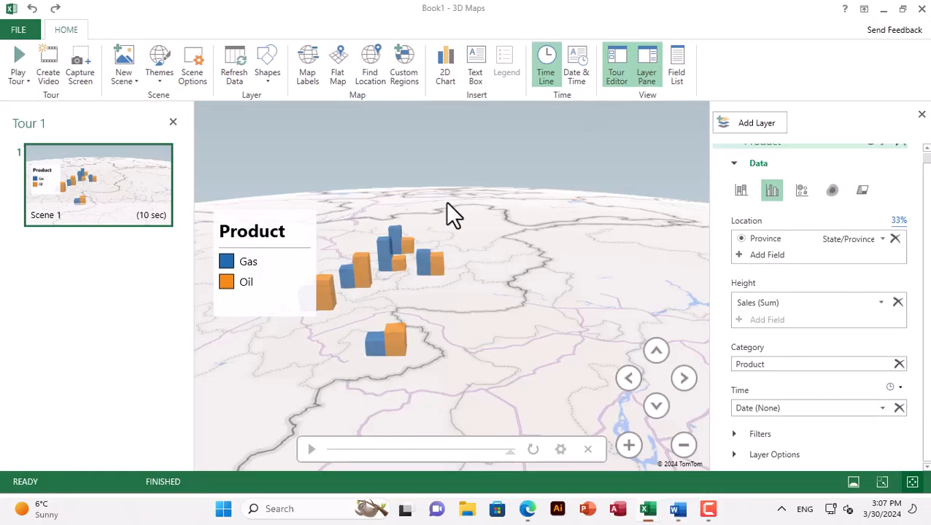
# Add a second scene to the tour with a World Map background
pyautogui.click(128, 77)
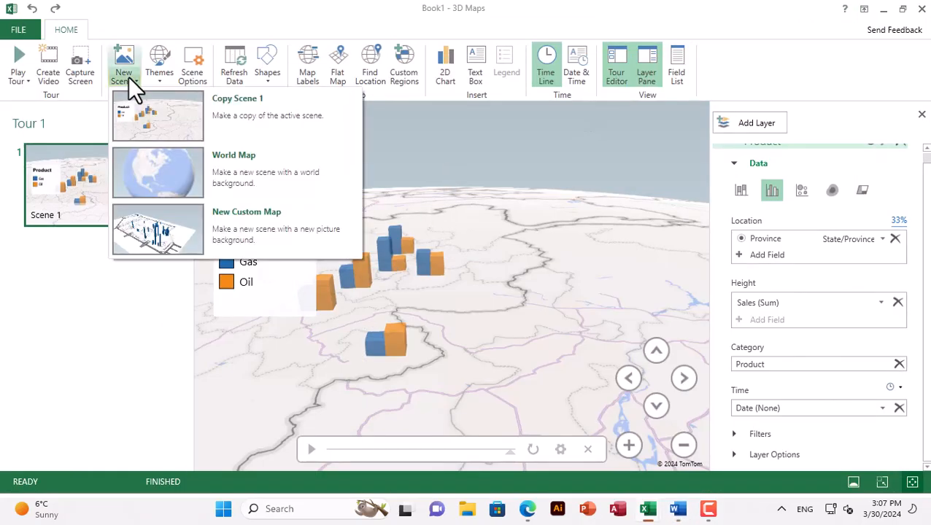
pyautogui.click(72, 180)
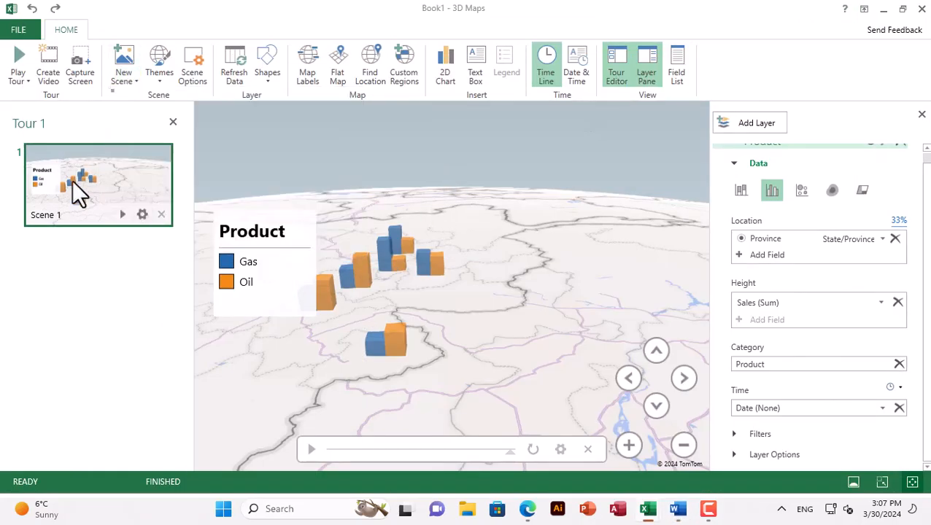
pyautogui.click(129, 82)
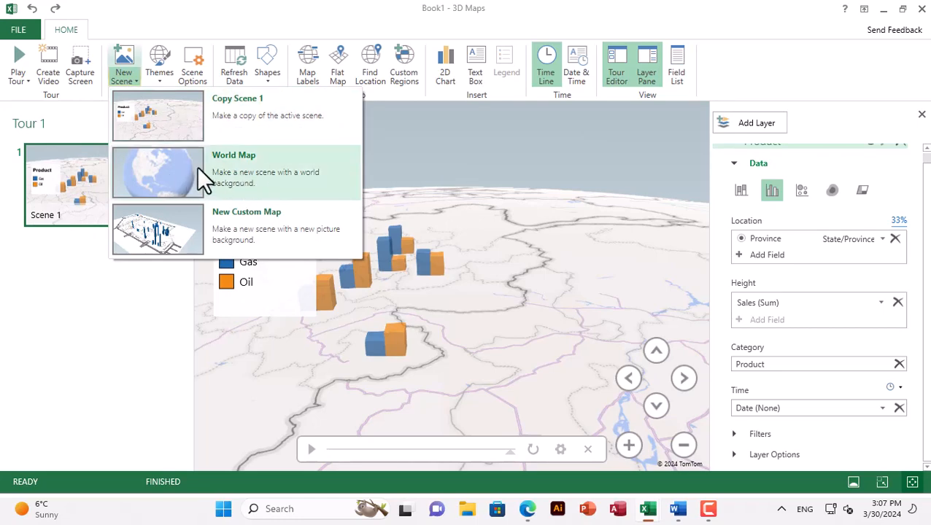
pyautogui.click(174, 168)
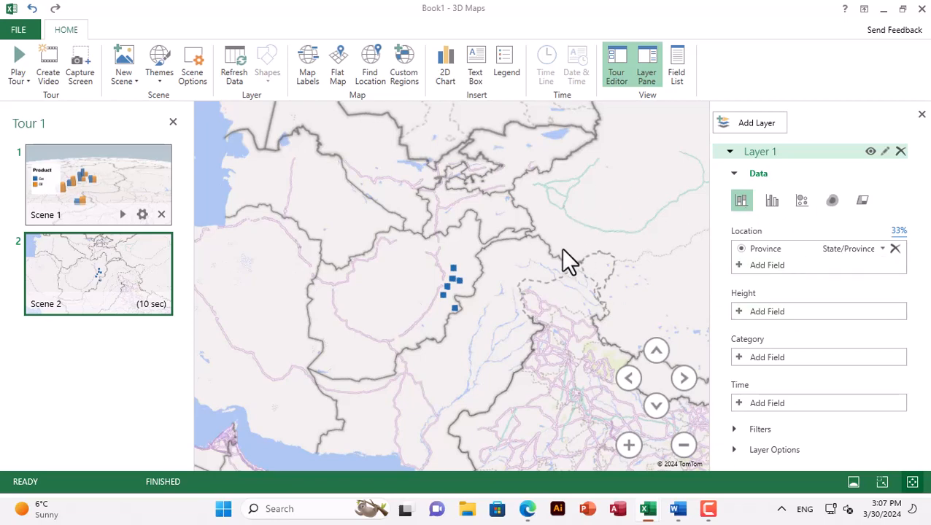
# Use Product as the height field of Layer 1 in Scene 2 and delete the layer's legend from the map
pyautogui.scroll(5, 453, 292)
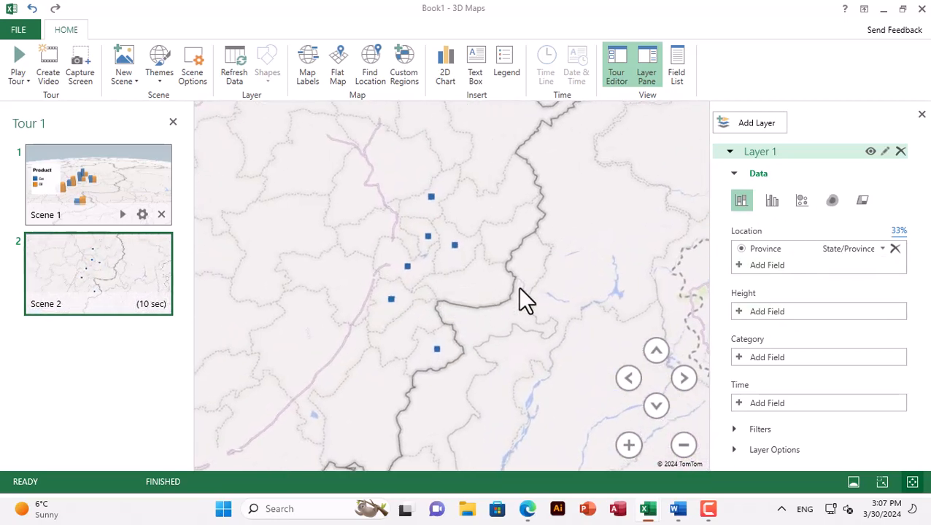
pyautogui.click(733, 311)
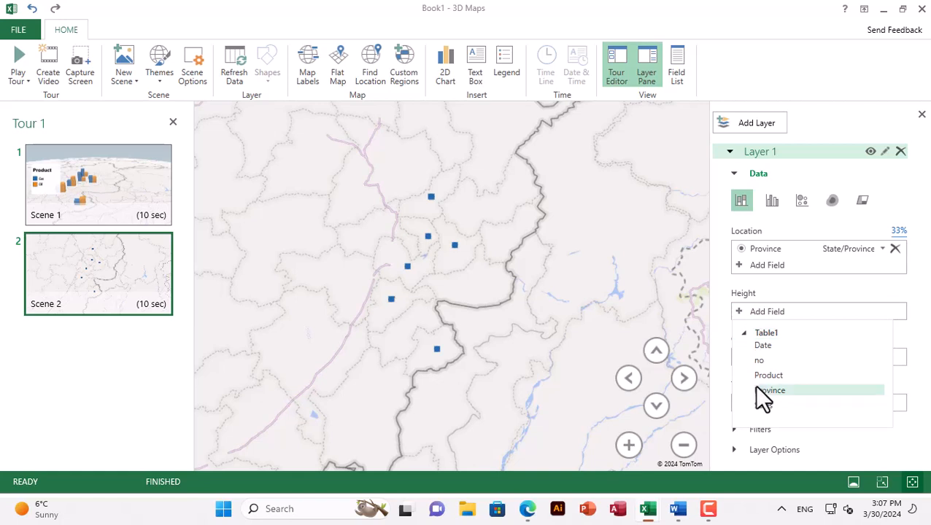
pyautogui.click(763, 376)
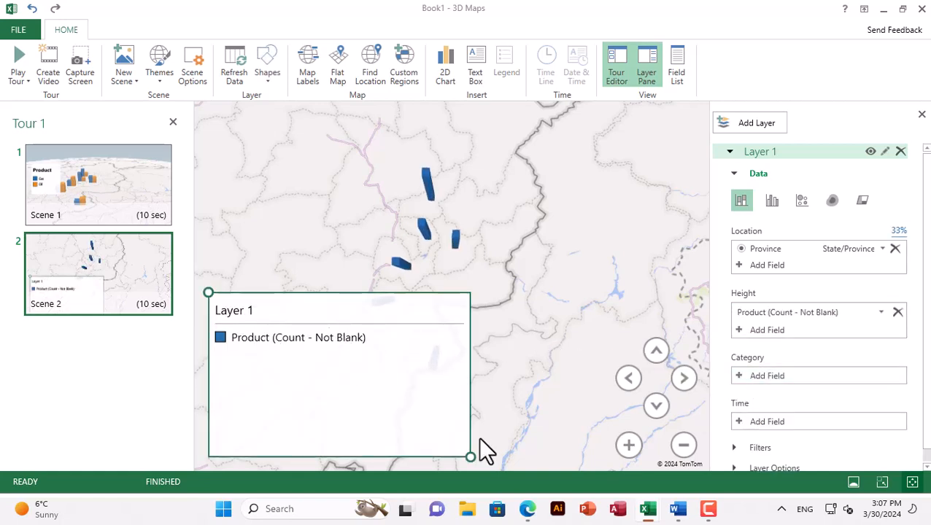
pyautogui.moveTo(471, 457); pyautogui.dragTo(336, 405)
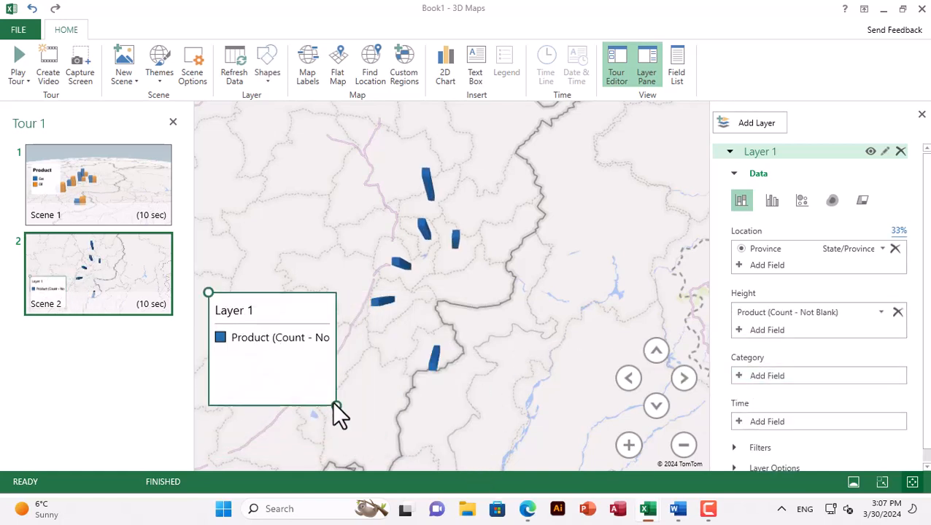
pyautogui.click(291, 336)
pyautogui.press('Delete')
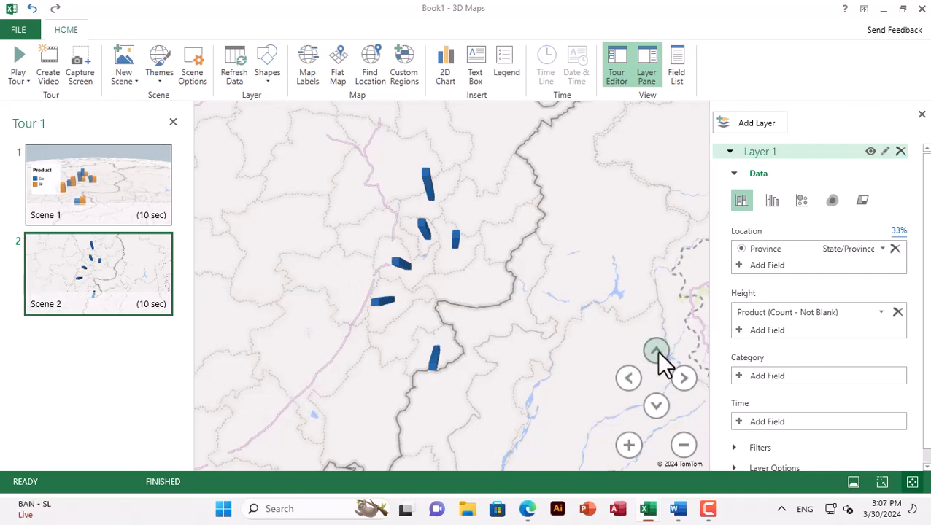
# Change Layer 1 to a bubble visualization and set Product as its category
pyautogui.scroll(4, 432, 257)
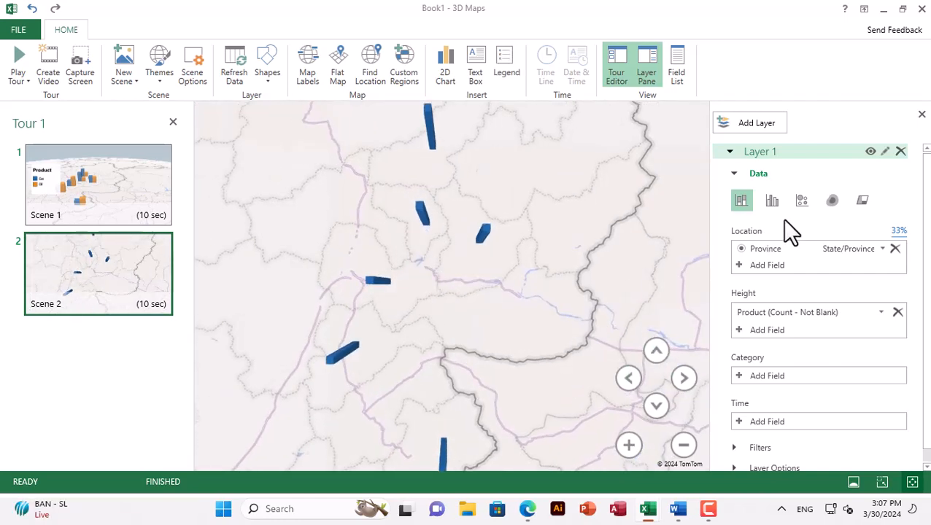
pyautogui.click(802, 201)
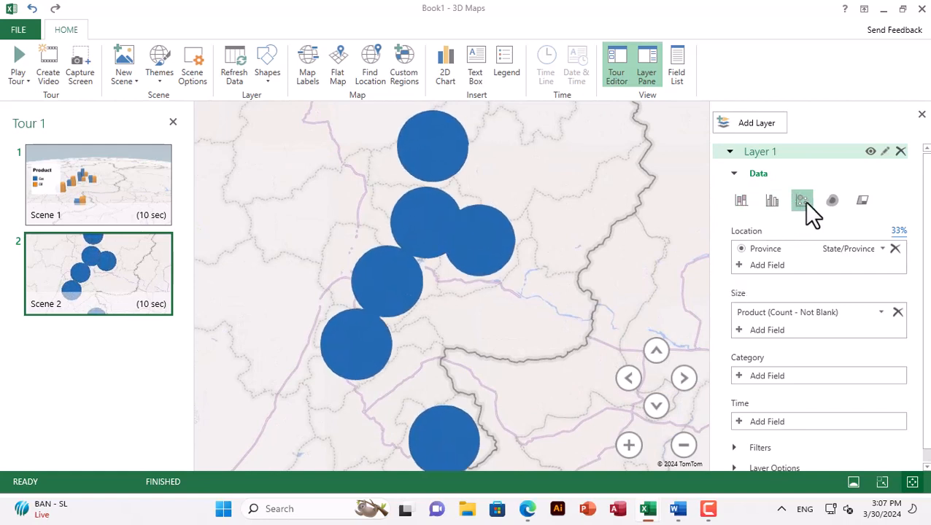
pyautogui.click(738, 375)
pyautogui.click(772, 437)
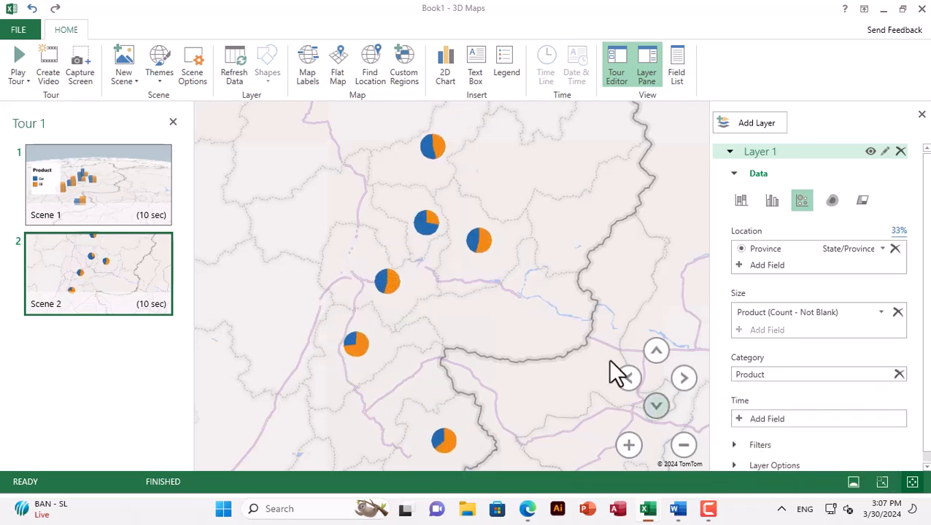
pyautogui.scroll(3, 449, 324)
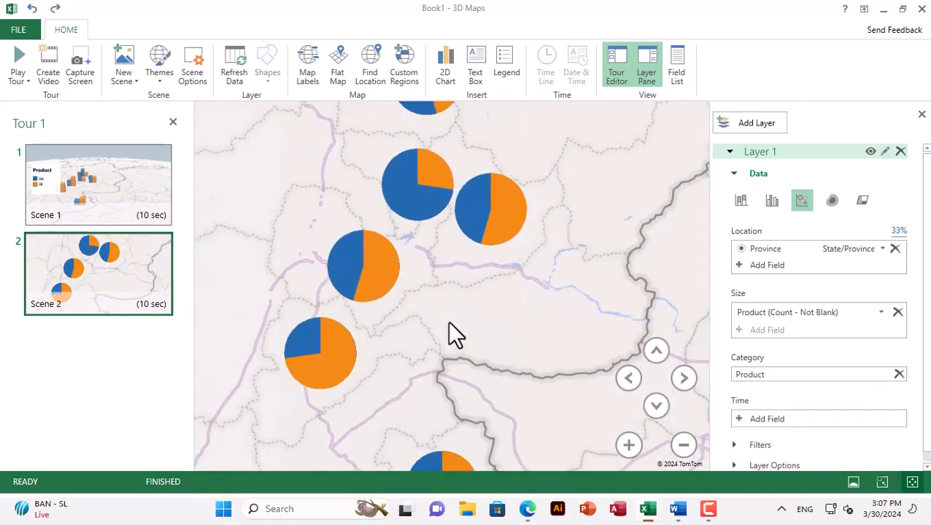
pyautogui.scroll(-2, 449, 325)
pyautogui.scroll(-1, 784, 359)
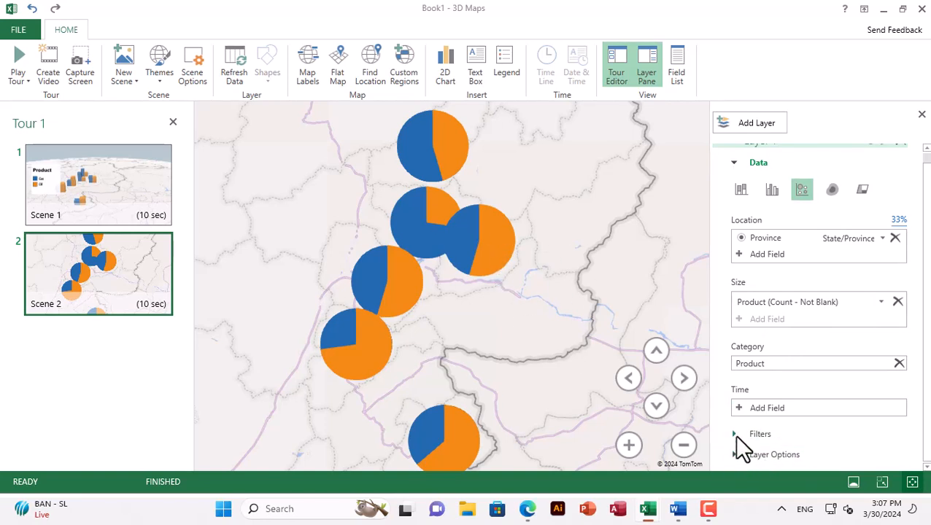
# Lower Layer 1's opacity to 64% and reduce the size of its bubbles in Scene 2
pyautogui.click(735, 455)
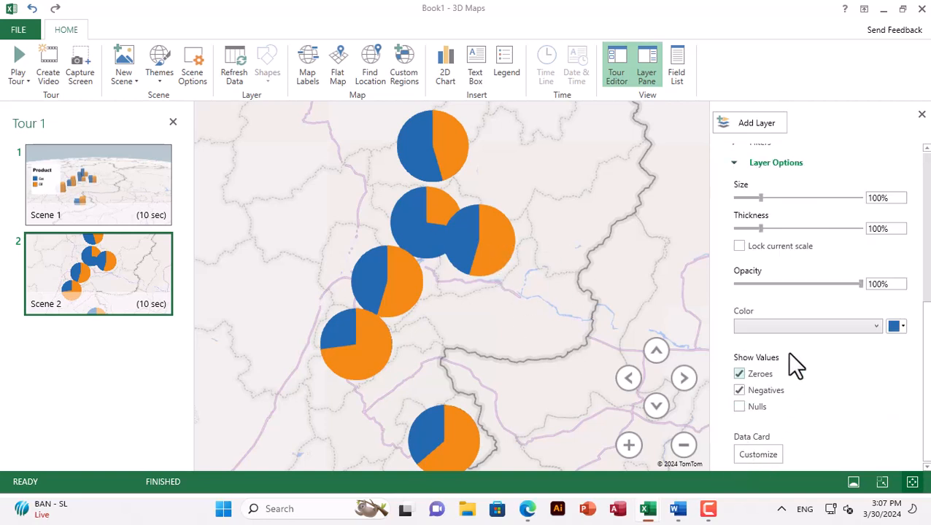
pyautogui.click(816, 284)
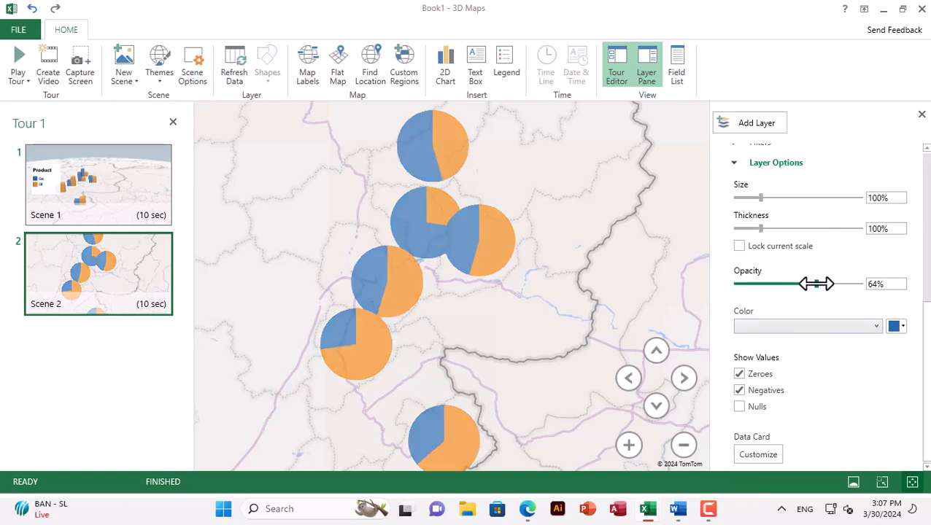
pyautogui.moveTo(759, 198); pyautogui.dragTo(751, 199)
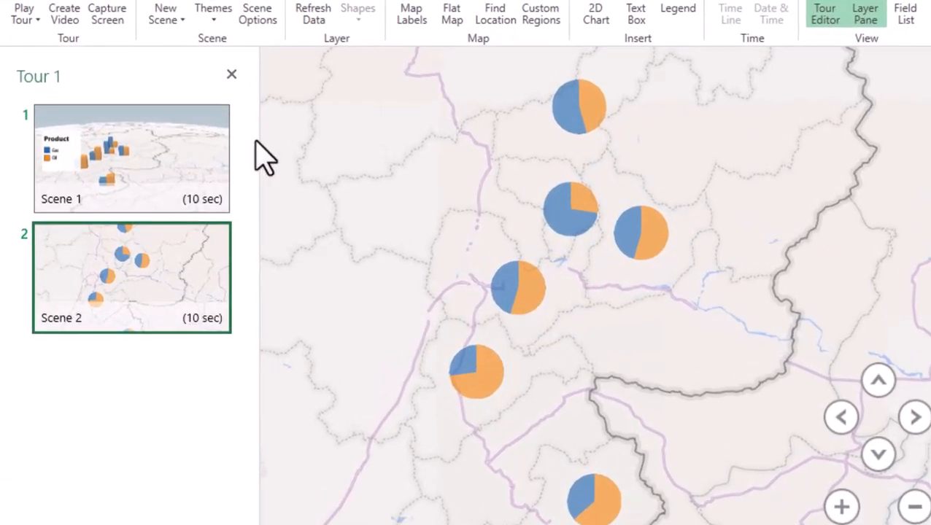
# In Scene 1's options, set the scene duration to 1 second and name the scene "first scene"
pyautogui.moveTo(206, 202)
pyautogui.click(190, 204)
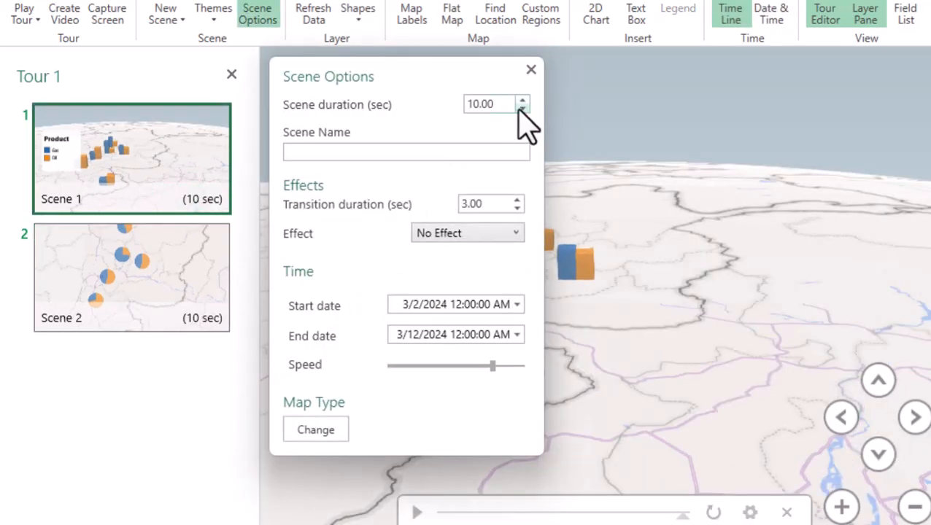
pyautogui.moveTo(498, 104); pyautogui.dragTo(410, 105)
pyautogui.write('2')
pyautogui.write('1')
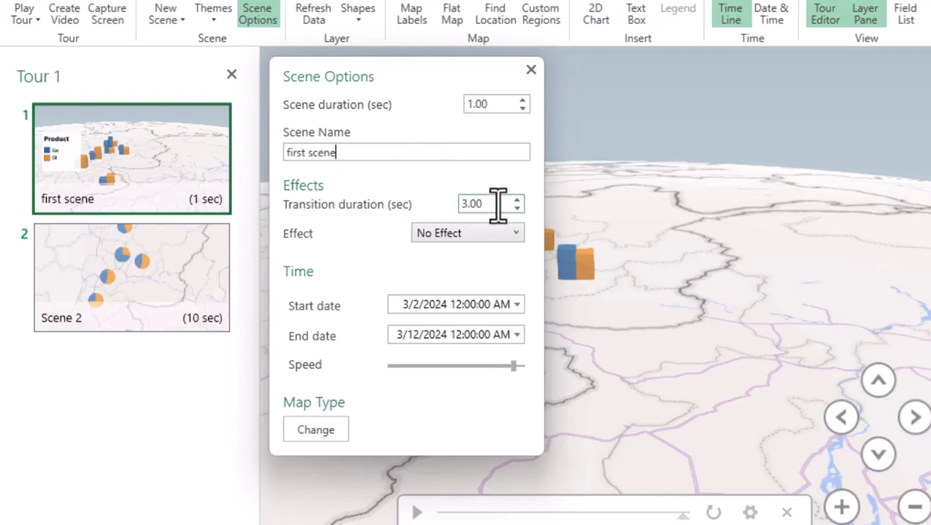
# Apply the Fly Over effect to the first scene and slightly shorten its effect distance
pyautogui.click(451, 234)
pyautogui.click(455, 326)
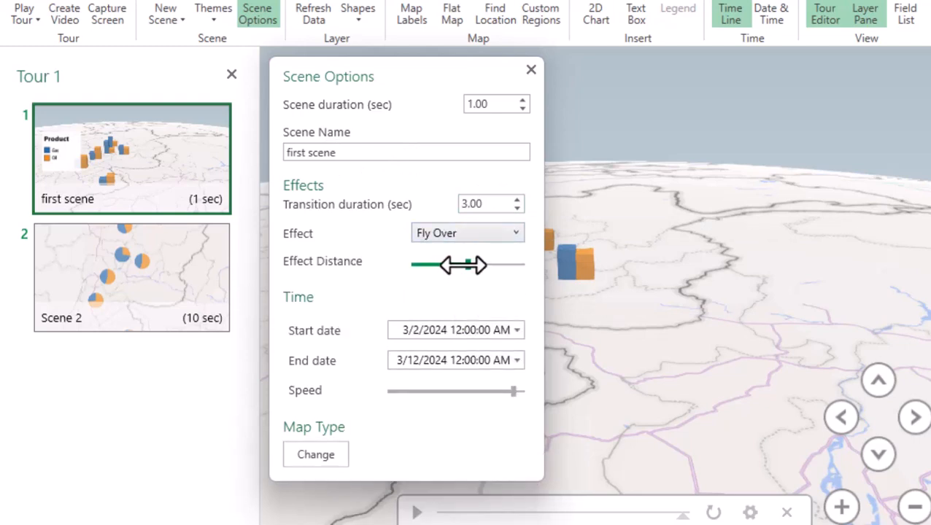
pyautogui.moveTo(463, 265); pyautogui.dragTo(457, 265)
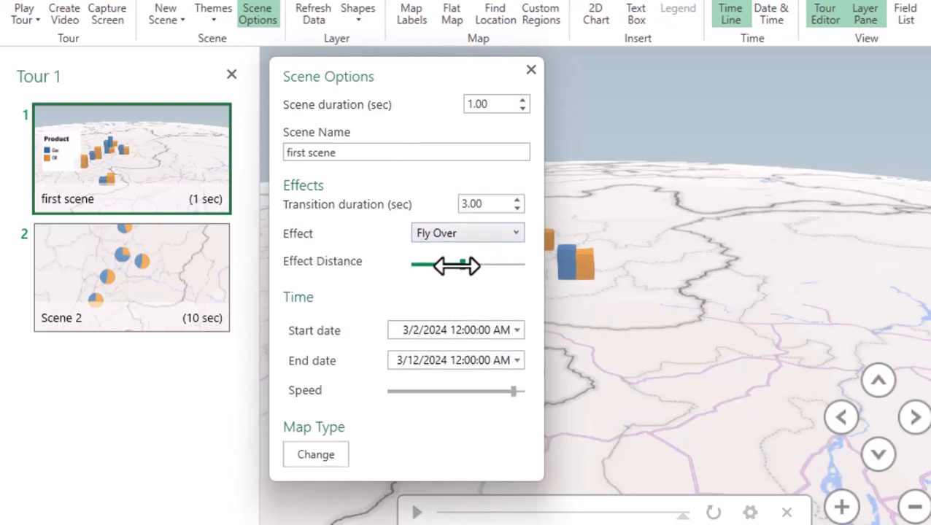
# Adjust the first scene's time speed to give a duration of 1.57 seconds and close the scene options
pyautogui.click(518, 329)
pyautogui.click(518, 330)
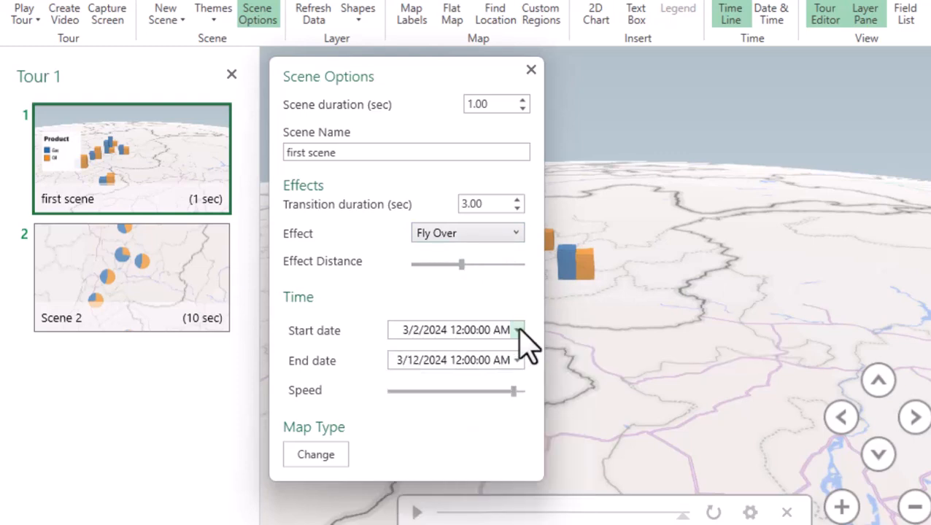
pyautogui.moveTo(521, 392)
pyautogui.mouseDown()
pyautogui.moveTo(397, 388)
pyautogui.moveTo(538, 392)
pyautogui.mouseUp()
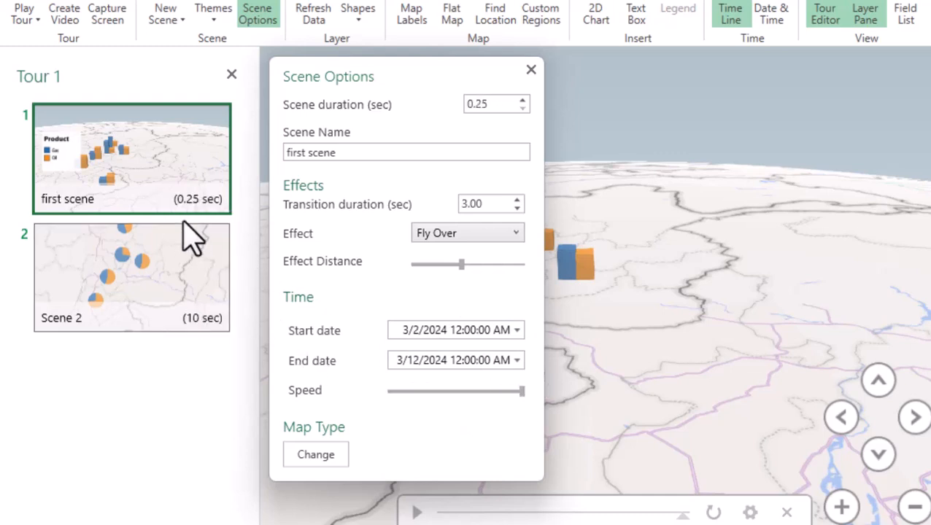
pyautogui.moveTo(521, 391); pyautogui.dragTo(494, 391)
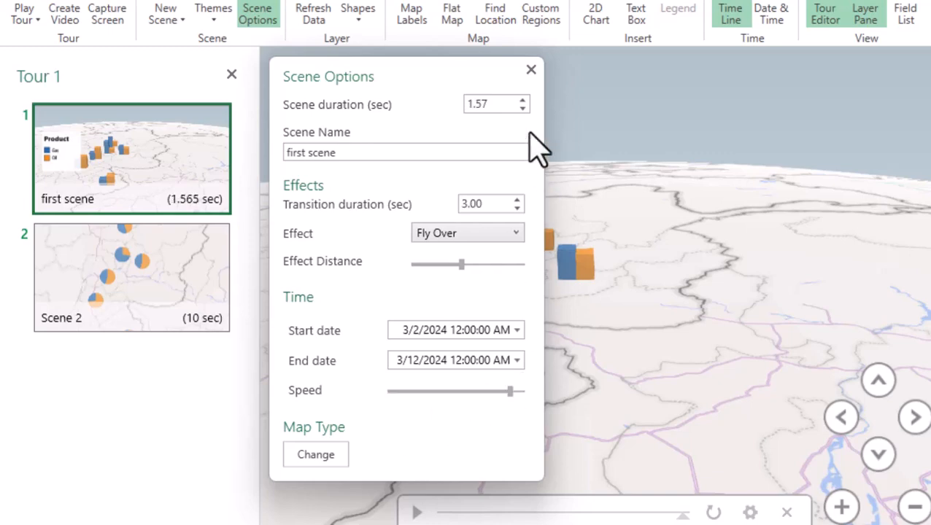
pyautogui.click(531, 69)
# Play the tour in full screen and return to the tour editor
pyautogui.click(161, 198)
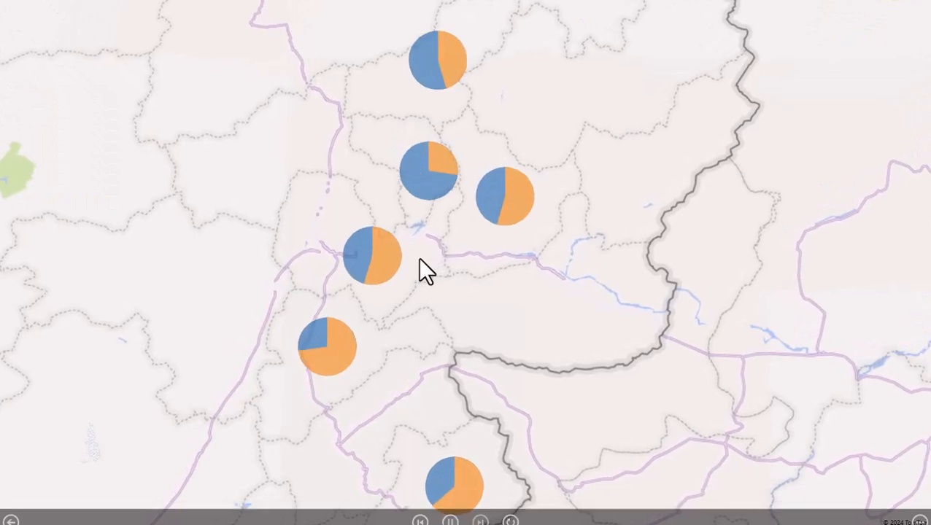
pyautogui.press('Escape')
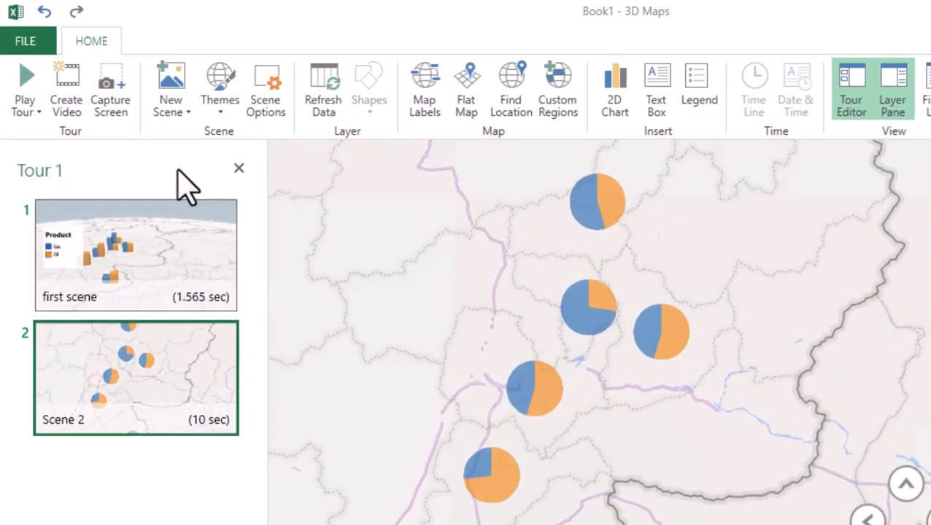
# Add a third scene as a new custom map using Afghanistan_adm_location_map.svg.png as the background picture
pyautogui.click(175, 109)
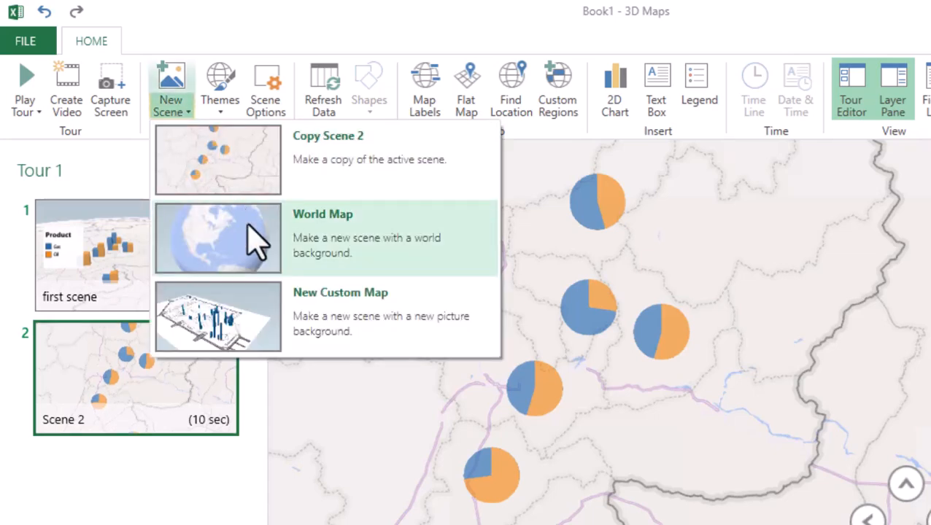
pyautogui.click(302, 327)
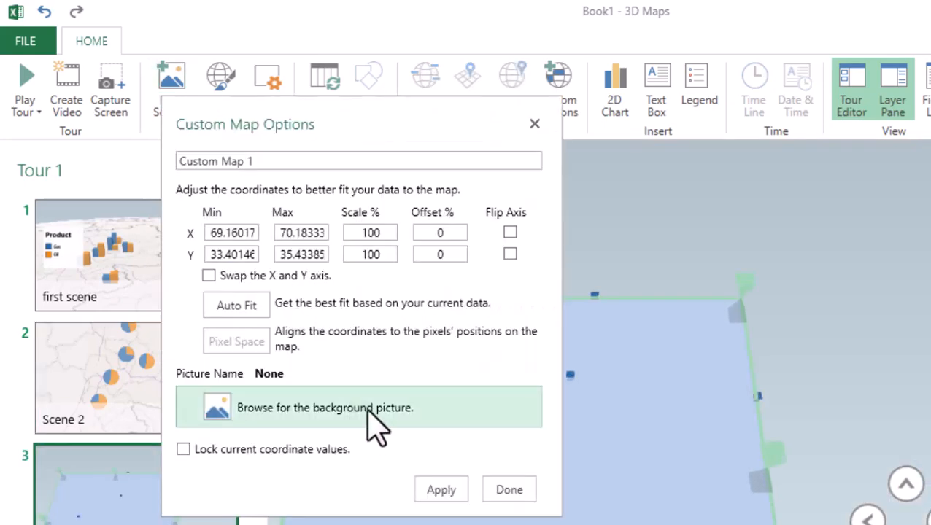
pyautogui.click(217, 406)
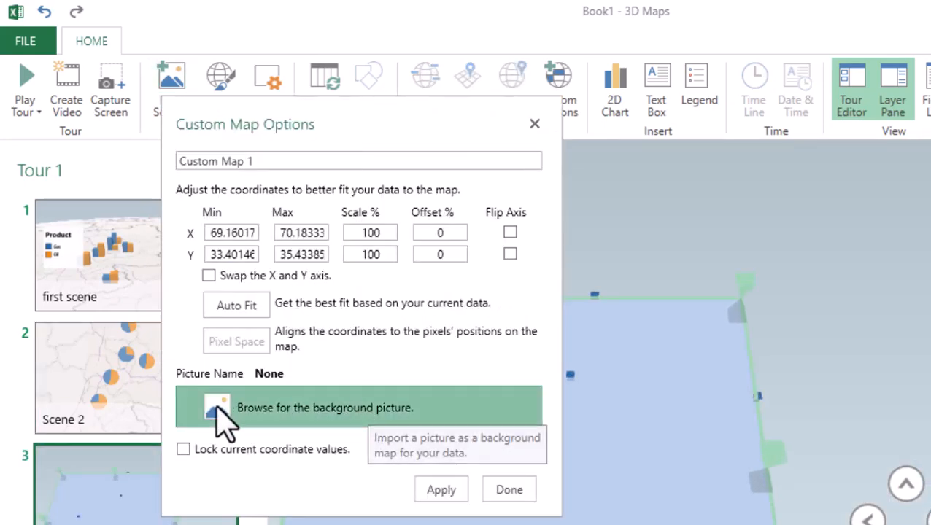
pyautogui.scroll(-6, 559, 417)
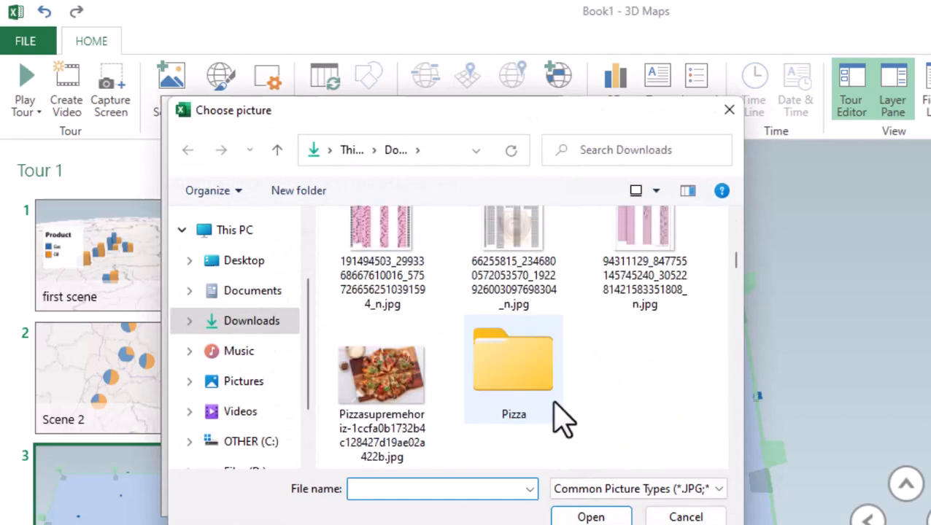
pyautogui.scroll(-8, 525, 412)
pyautogui.click(385, 319)
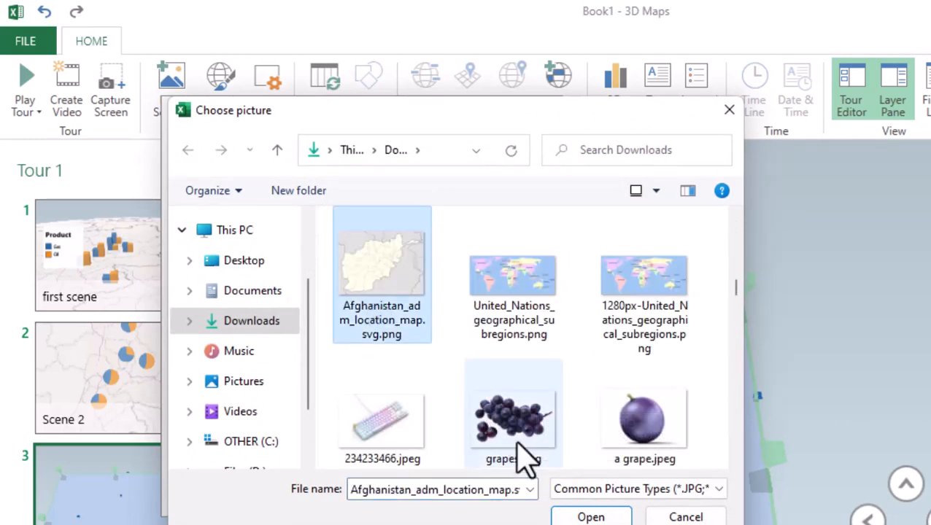
pyautogui.click(580, 516)
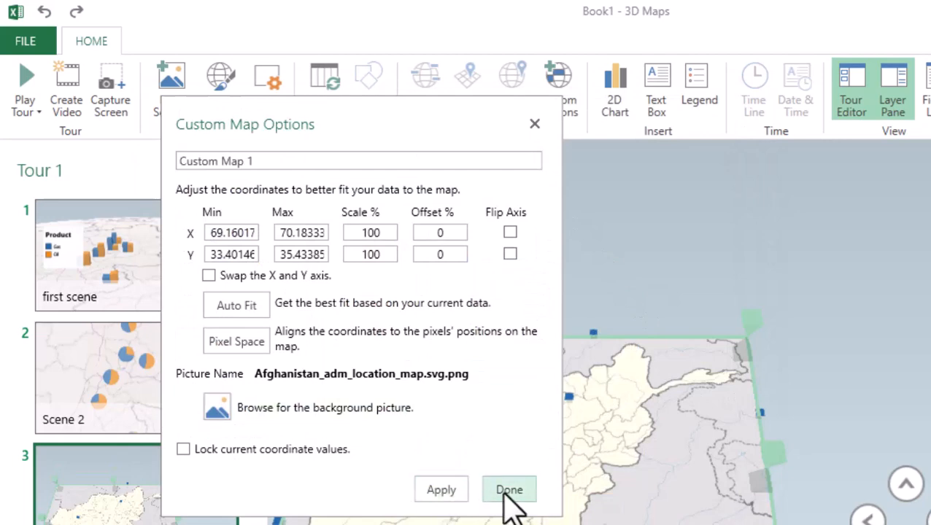
# Shrink the custom map's data area to 26% X and 20% Y scale and move it over eastern Afghanistan
pyautogui.moveTo(398, 126); pyautogui.dragTo(930, 116)
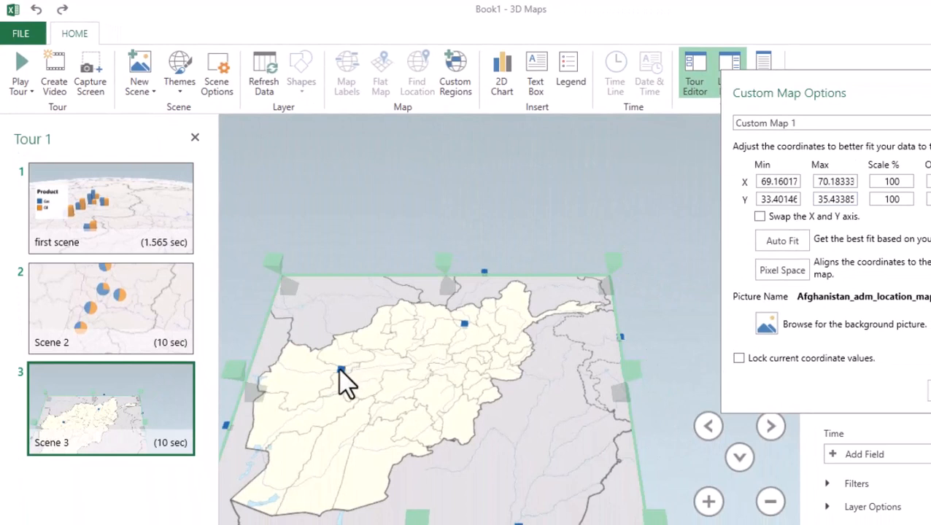
pyautogui.moveTo(226, 429)
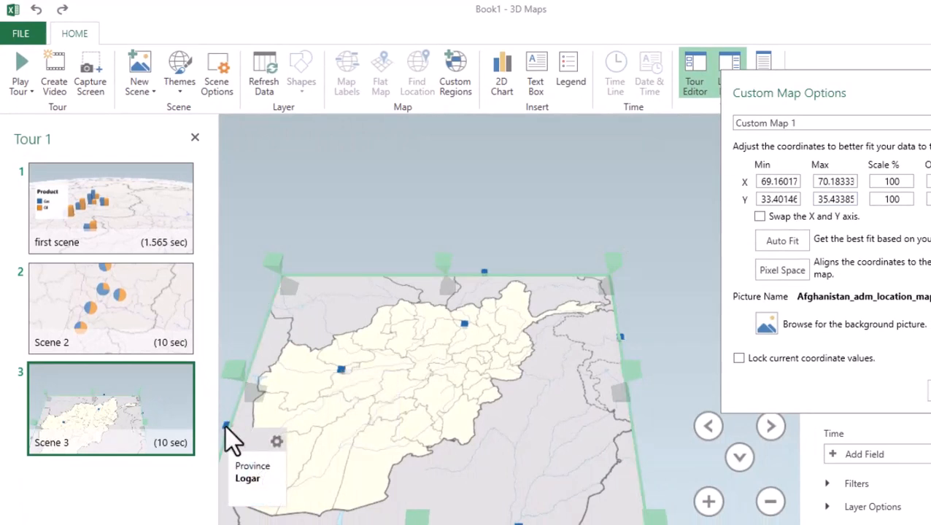
pyautogui.moveTo(614, 261); pyautogui.dragTo(290, 467)
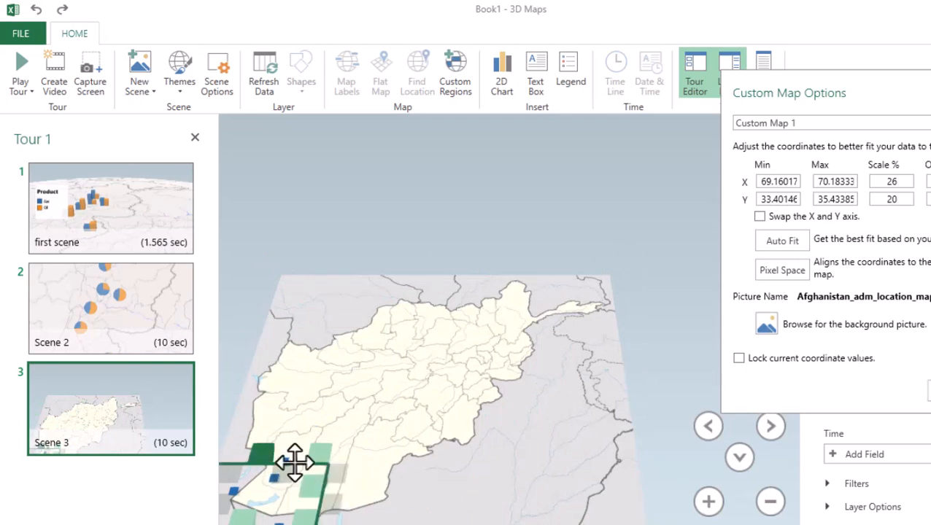
pyautogui.moveTo(294, 462); pyautogui.dragTo(488, 374)
pyautogui.scroll(5, 488, 373)
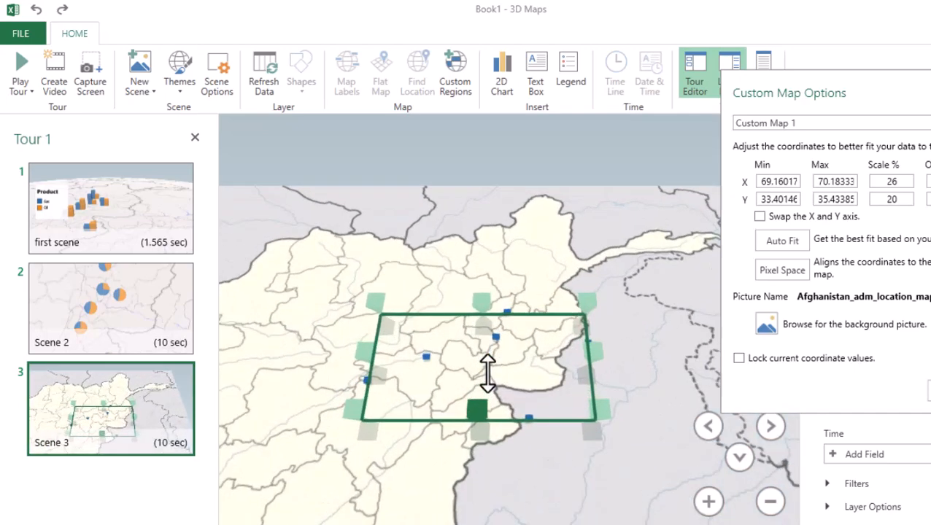
# Narrow the data area to 9% X and 17% Y scale and align its points with the eastern provinces
pyautogui.moveTo(260, 453); pyautogui.dragTo(422, 394)
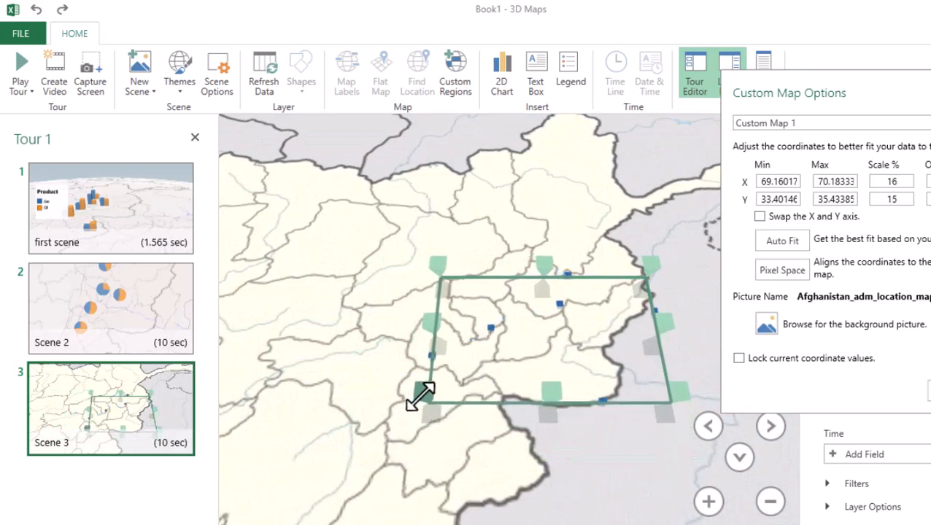
pyautogui.moveTo(670, 321); pyautogui.dragTo(604, 321)
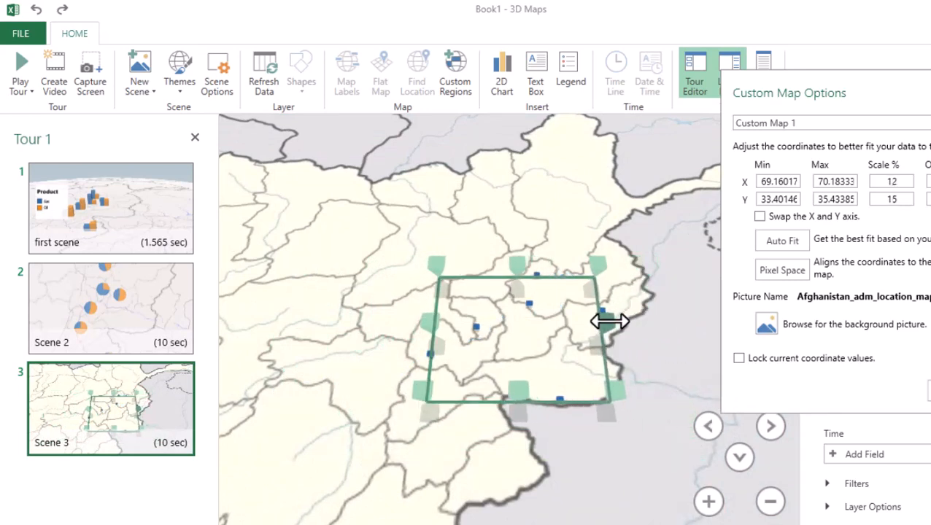
pyautogui.moveTo(517, 272); pyautogui.dragTo(536, 258)
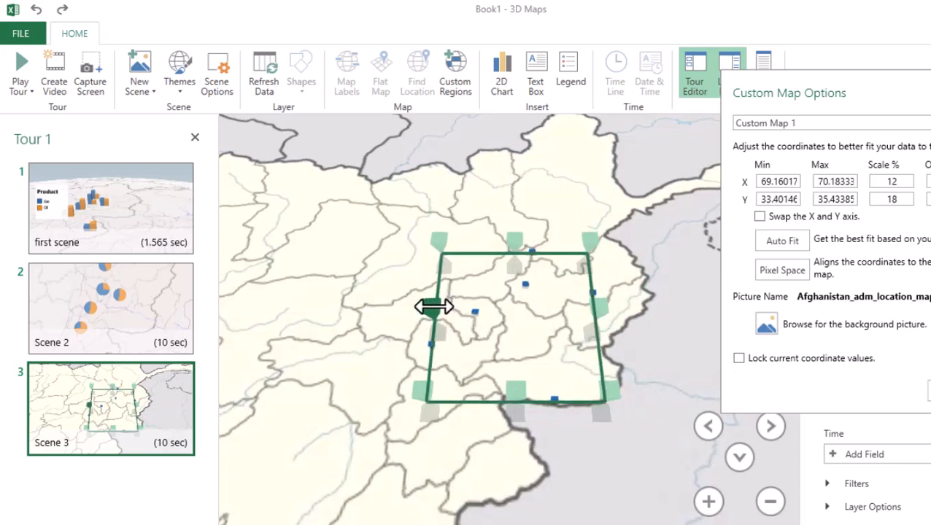
pyautogui.moveTo(432, 306); pyautogui.dragTo(476, 322)
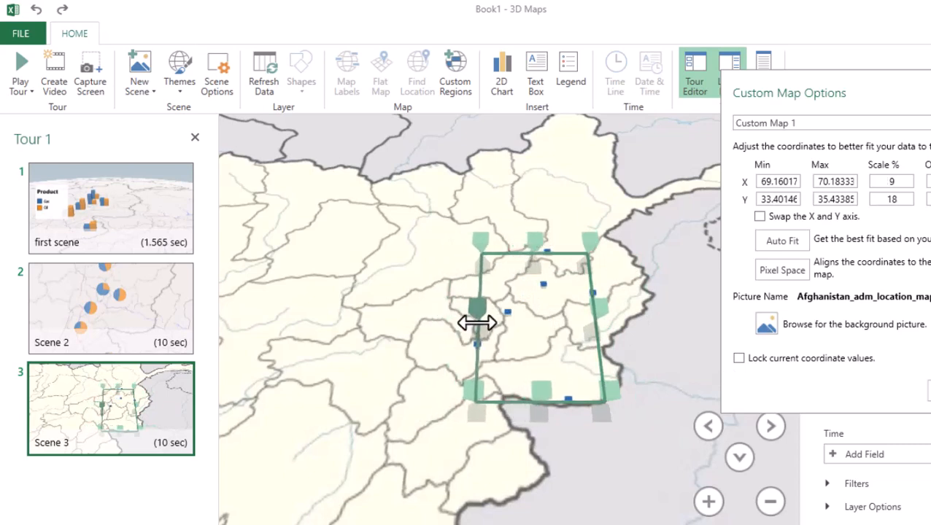
pyautogui.moveTo(538, 402); pyautogui.dragTo(540, 380)
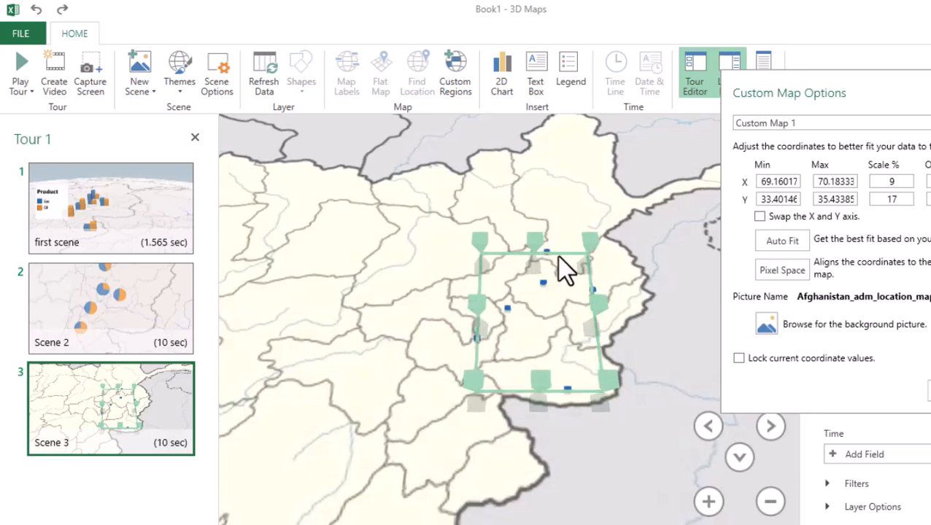
pyautogui.moveTo(560, 252); pyautogui.dragTo(539, 259)
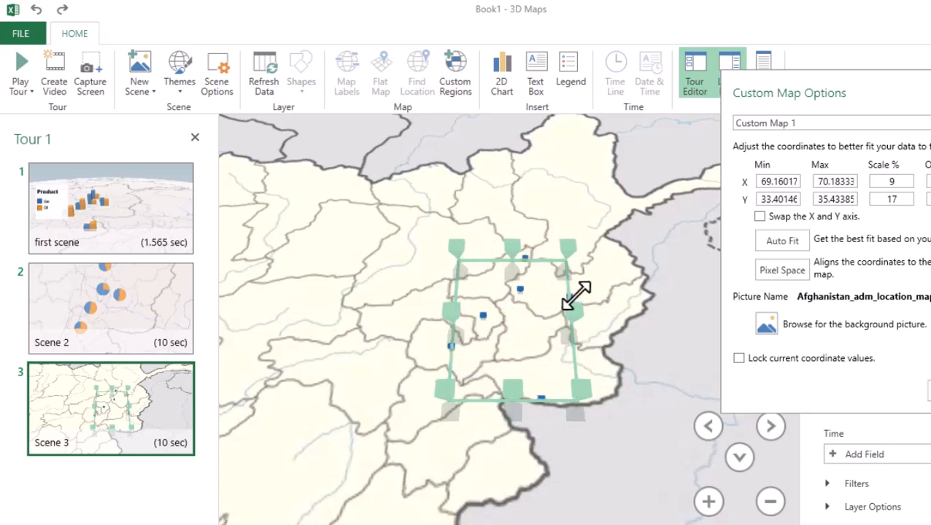
pyautogui.moveTo(573, 302)
pyautogui.mouseDown()
pyautogui.moveTo(600, 301)
pyautogui.moveTo(571, 301)
pyautogui.mouseUp()
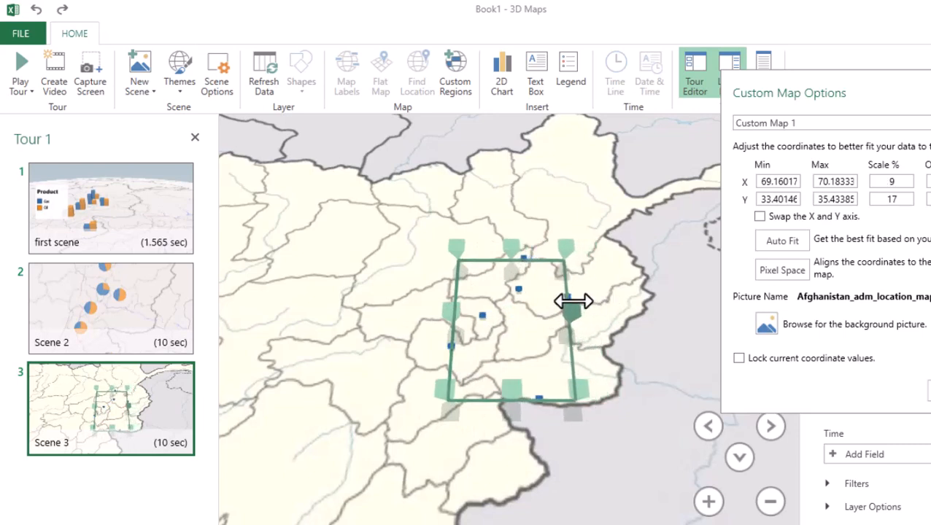
# Refit the data area to 7% X and 21% Y scale with offsets of 12% and 5%, and finish the custom map
pyautogui.moveTo(511, 397); pyautogui.dragTo(500, 472)
pyautogui.moveTo(448, 340); pyautogui.dragTo(416, 348)
pyautogui.moveTo(574, 345); pyautogui.dragTo(524, 353)
pyautogui.moveTo(467, 260); pyautogui.dragTo(469, 275)
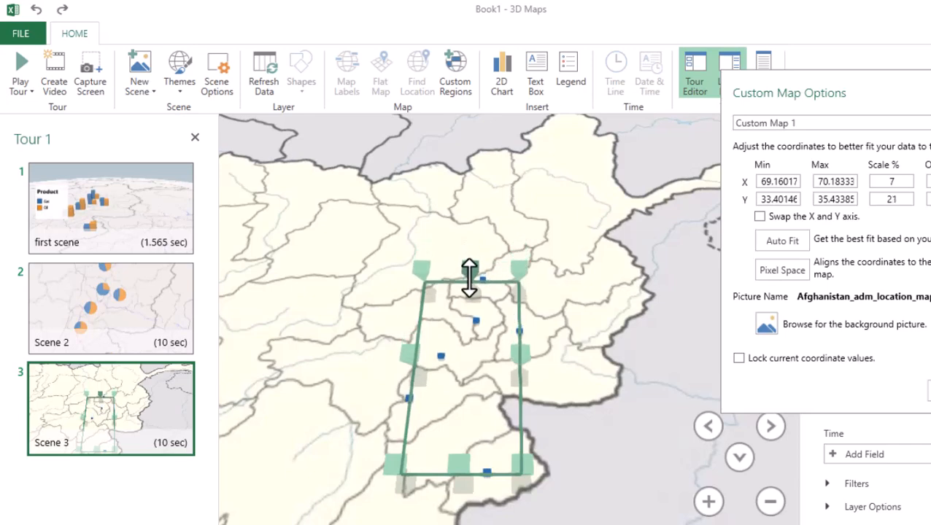
pyautogui.moveTo(416, 353); pyautogui.dragTo(421, 353)
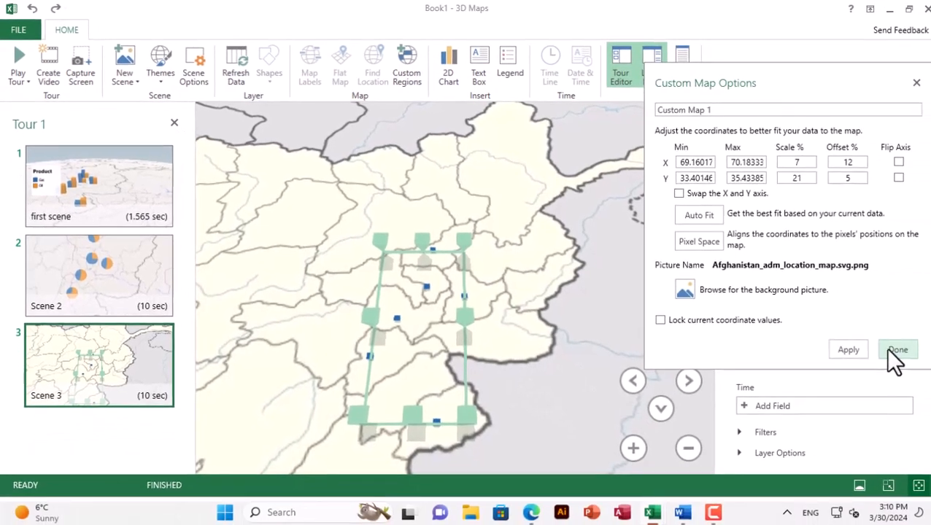
pyautogui.click(889, 349)
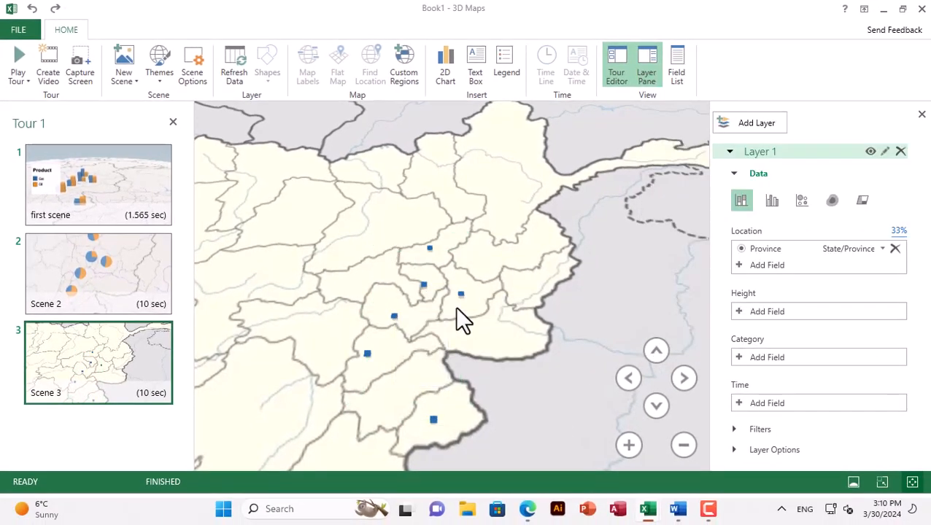
# Examine the placement of the province markers on Scene 3's custom map, up close and across the whole map
pyautogui.moveTo(434, 422)
pyautogui.click(656, 406)
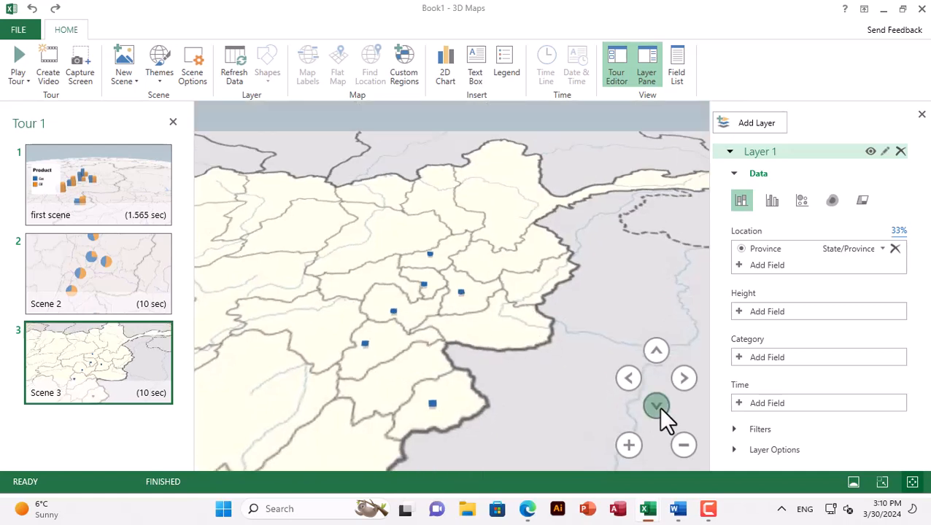
pyautogui.click(656, 351)
pyautogui.scroll(-5, 430, 358)
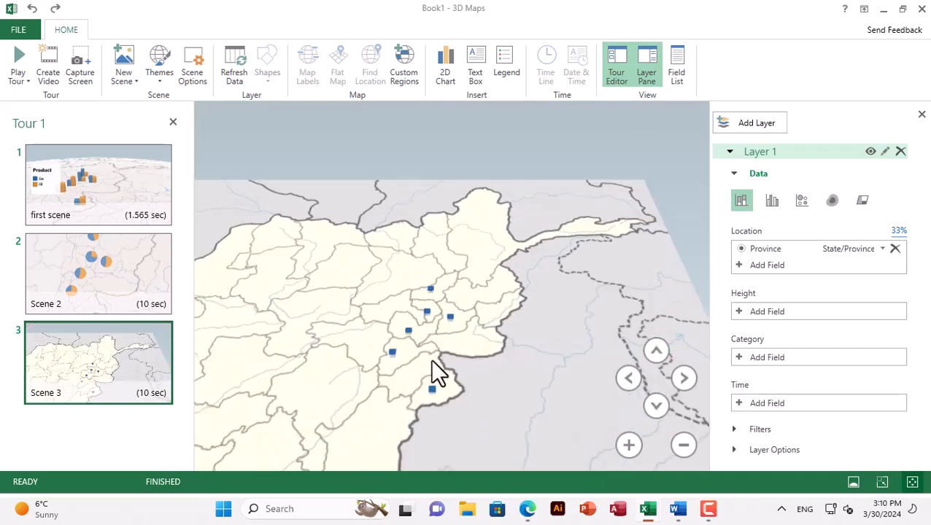
pyautogui.scroll(2, 430, 358)
pyautogui.scroll(-1, 430, 358)
pyautogui.moveTo(338, 345); pyautogui.dragTo(439, 292)
pyautogui.click(126, 81)
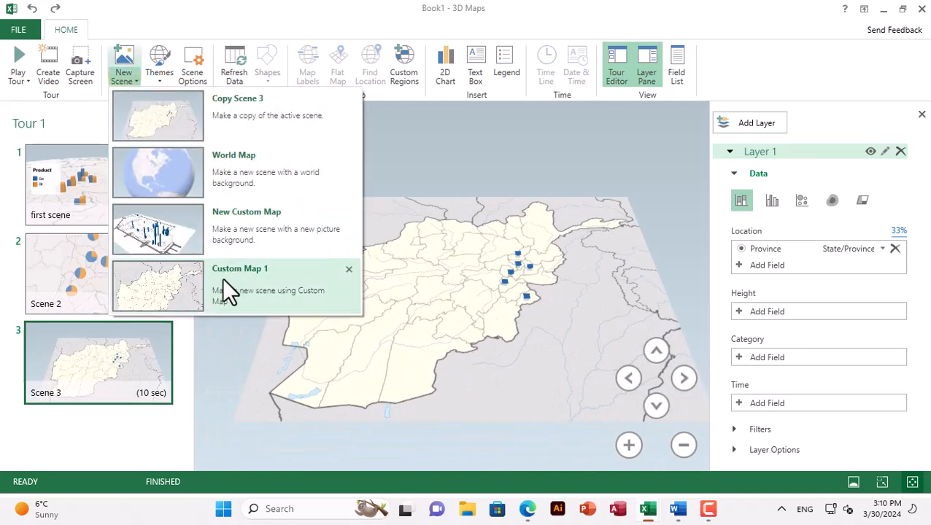
pyautogui.click(470, 277)
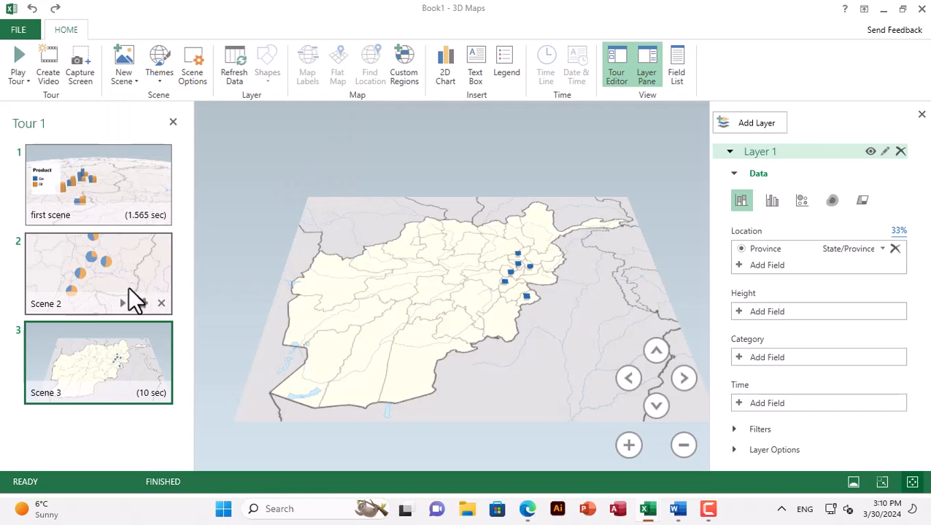
pyautogui.click(111, 240)
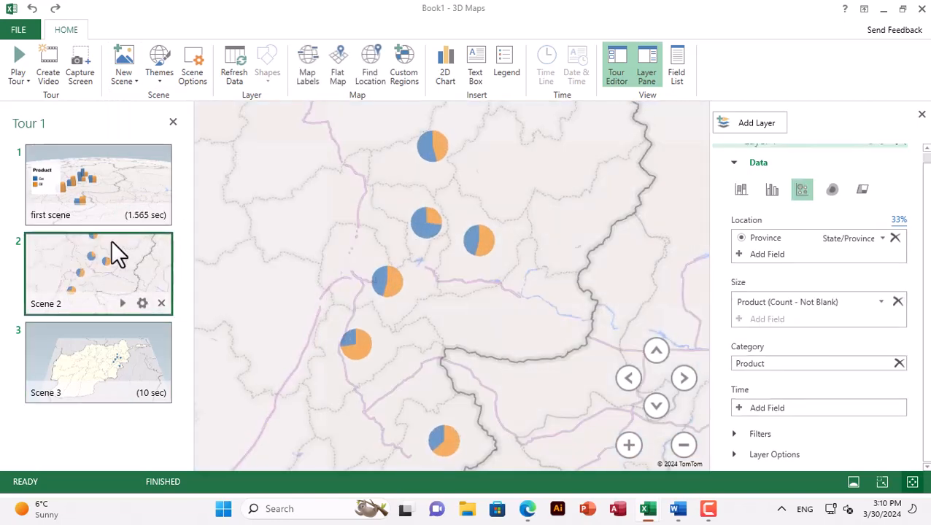
pyautogui.click(159, 73)
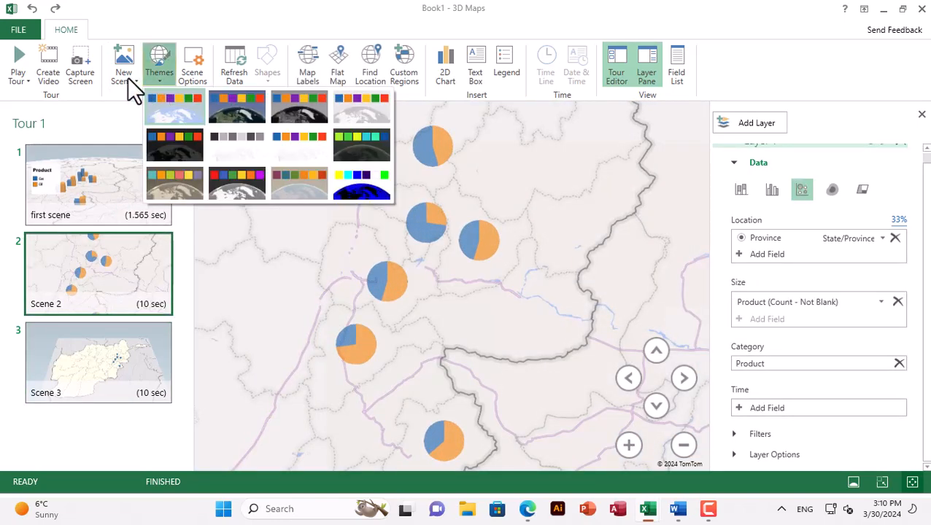
pyautogui.click(127, 78)
pyautogui.click(130, 359)
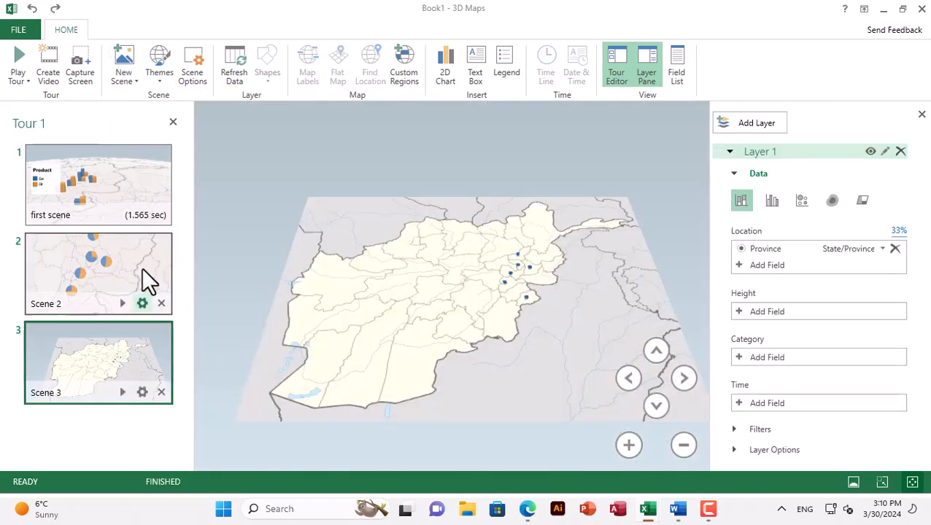
pyautogui.click(157, 76)
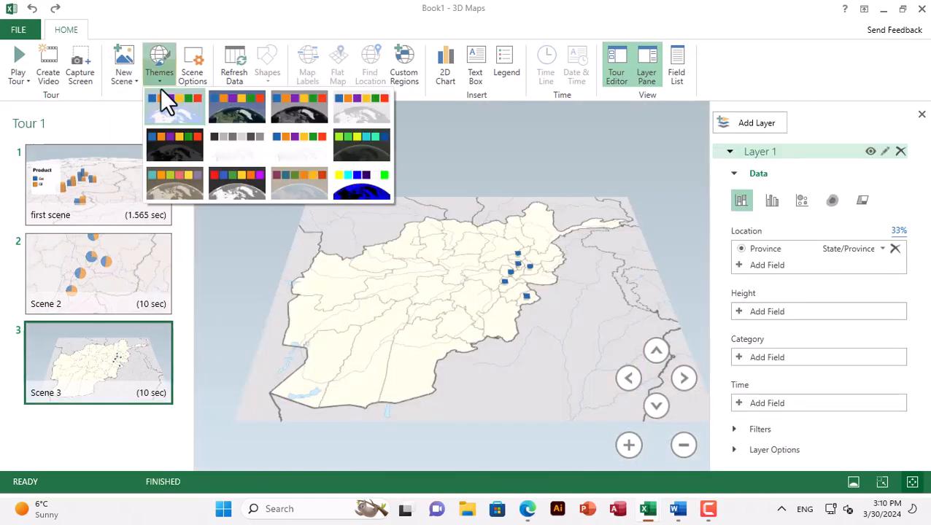
# Preview Scene 2 as a flat map and return it to the globe view
pyautogui.click(123, 307)
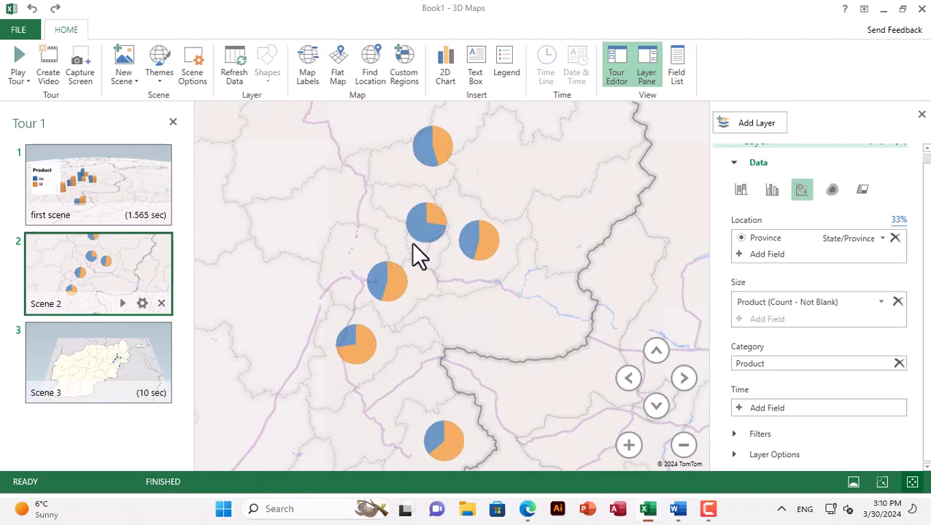
pyautogui.scroll(-10, 412, 242)
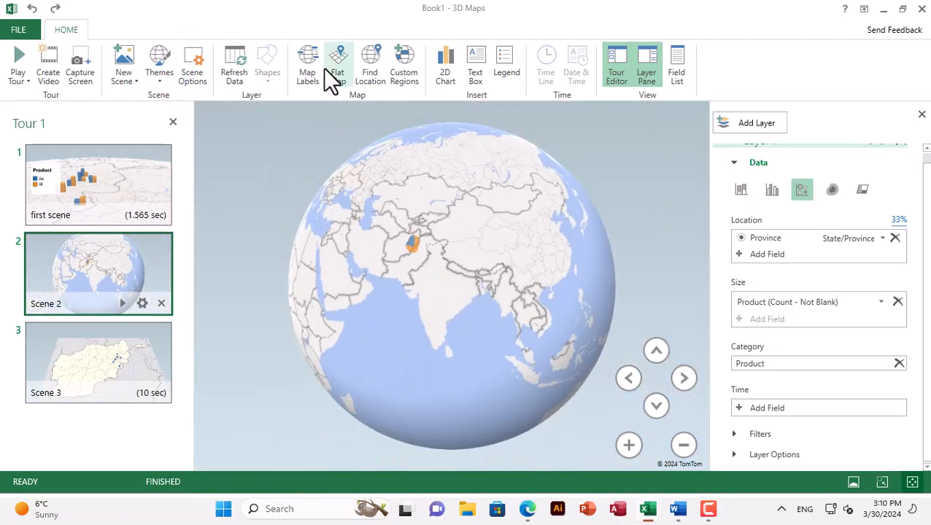
pyautogui.click(338, 73)
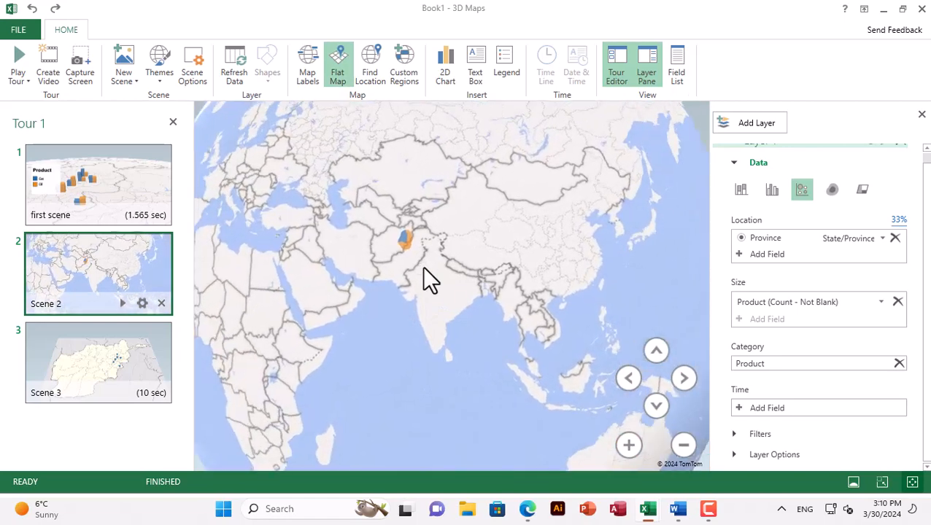
pyautogui.click(340, 70)
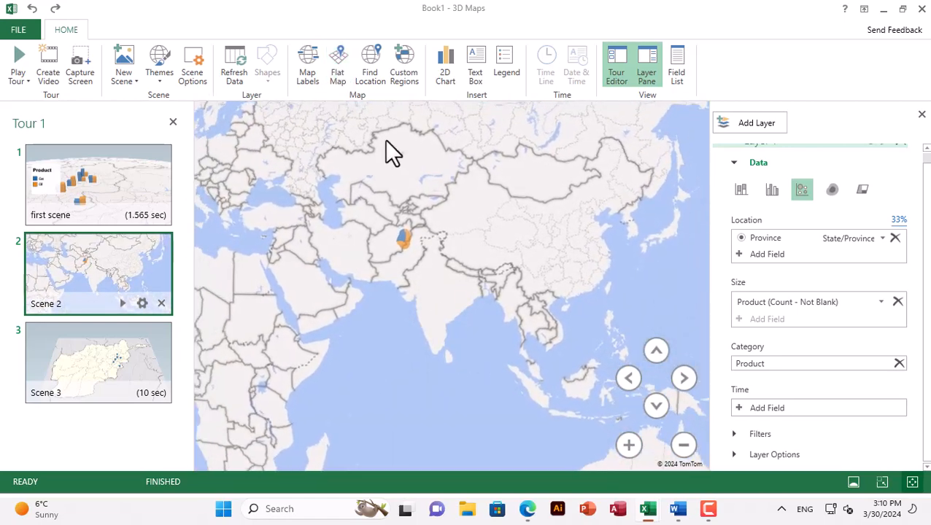
pyautogui.click(372, 73)
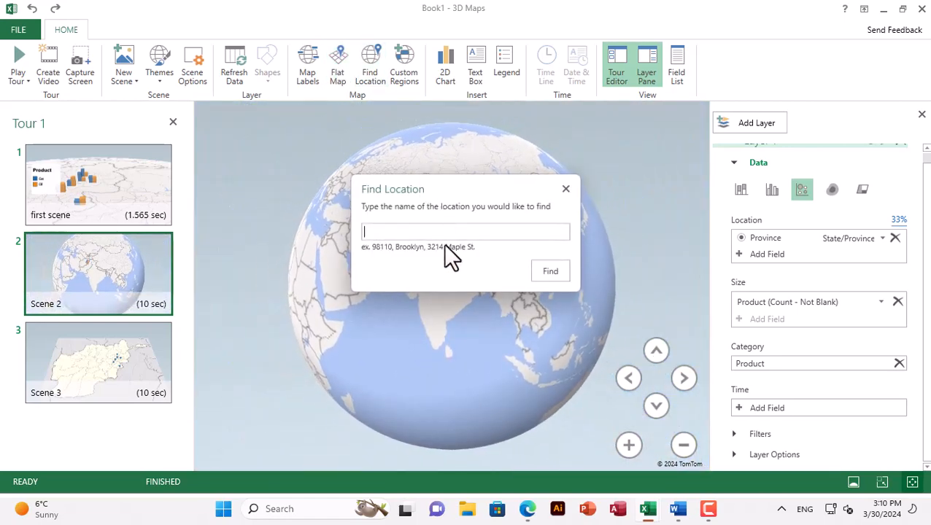
pyautogui.click(565, 190)
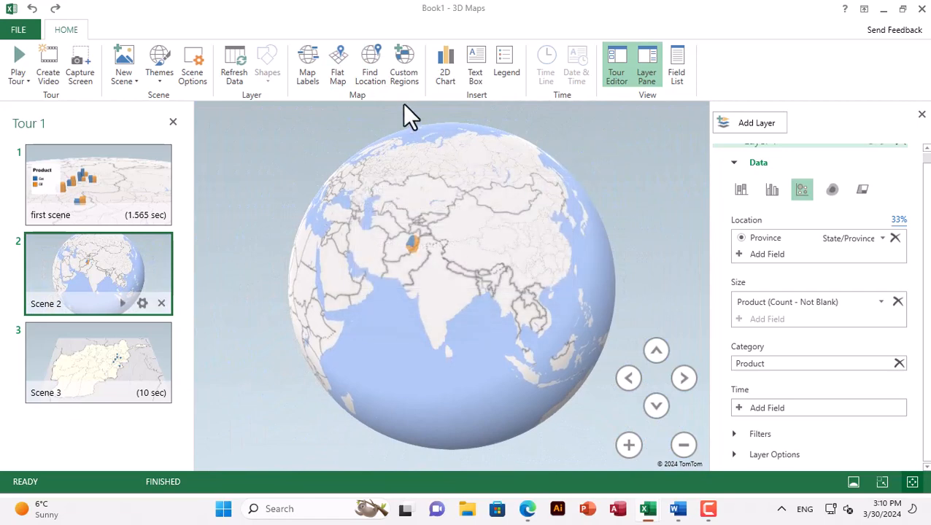
# Turn on the map labels in Scene 2 to name the provinces around the pie charts
pyautogui.click(310, 80)
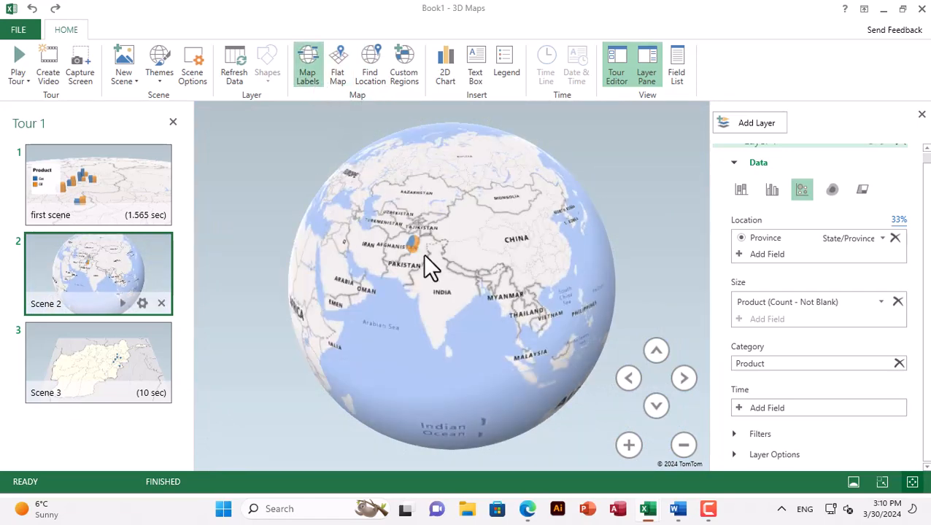
pyautogui.scroll(4, 413, 245)
pyautogui.scroll(6, 412, 245)
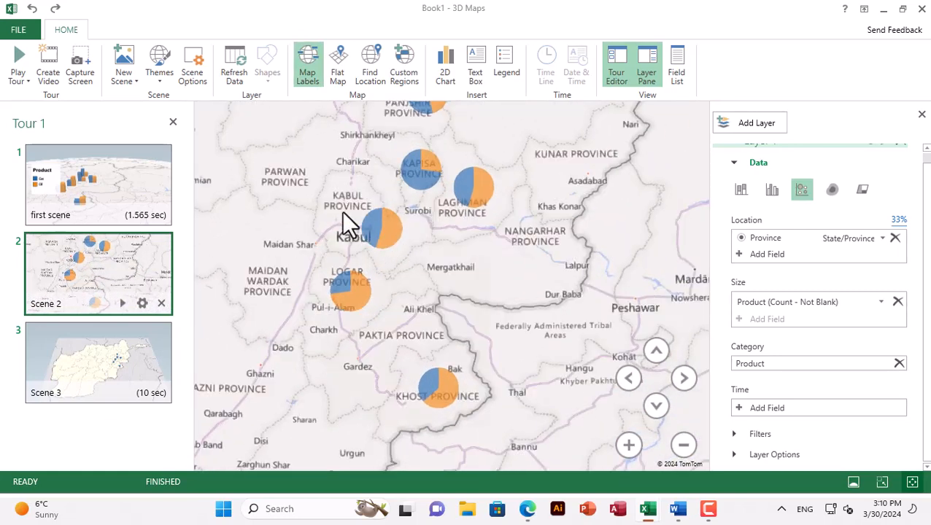
# Try the satellite imagery theme on Scene 2, and apply the light grey theme with red and blue data colours instead
pyautogui.click(162, 82)
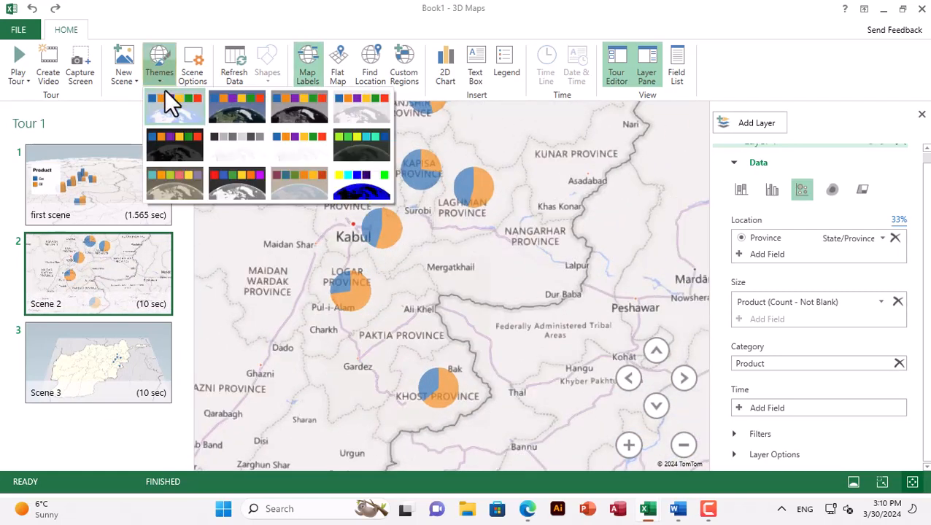
pyautogui.click(235, 113)
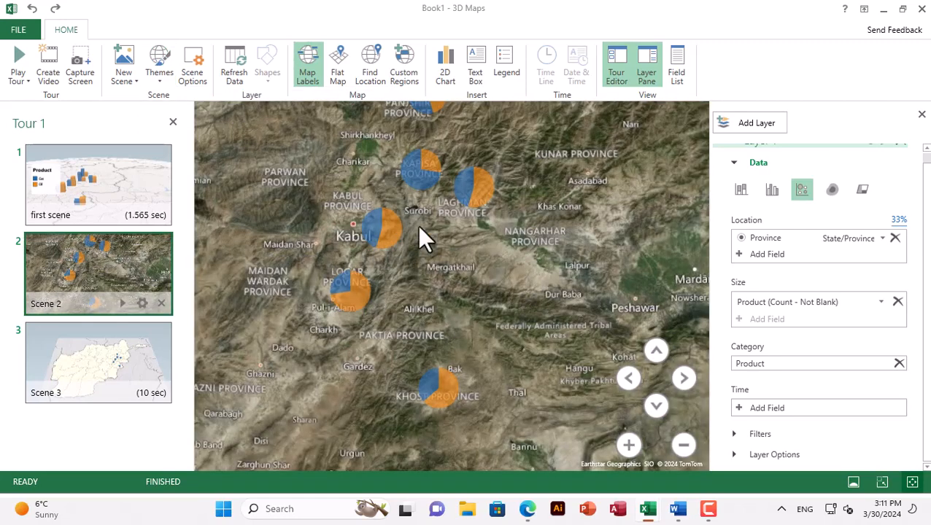
pyautogui.click(159, 74)
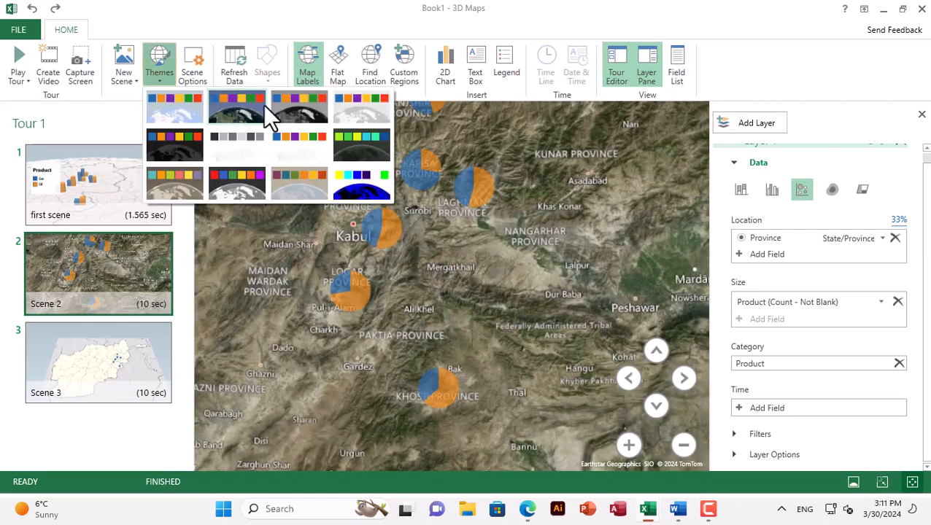
pyautogui.click(236, 191)
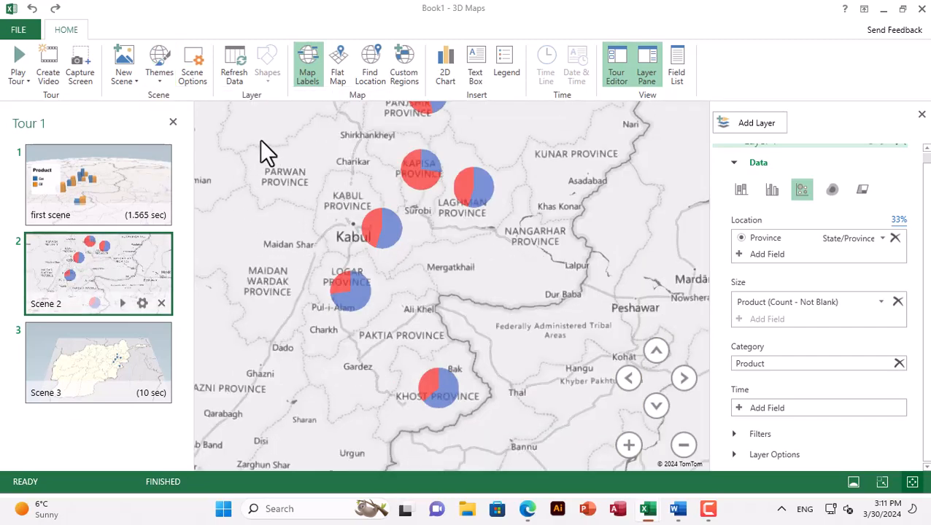
# Review the map type choices in Scene 2's scene options without changing the background
pyautogui.click(193, 76)
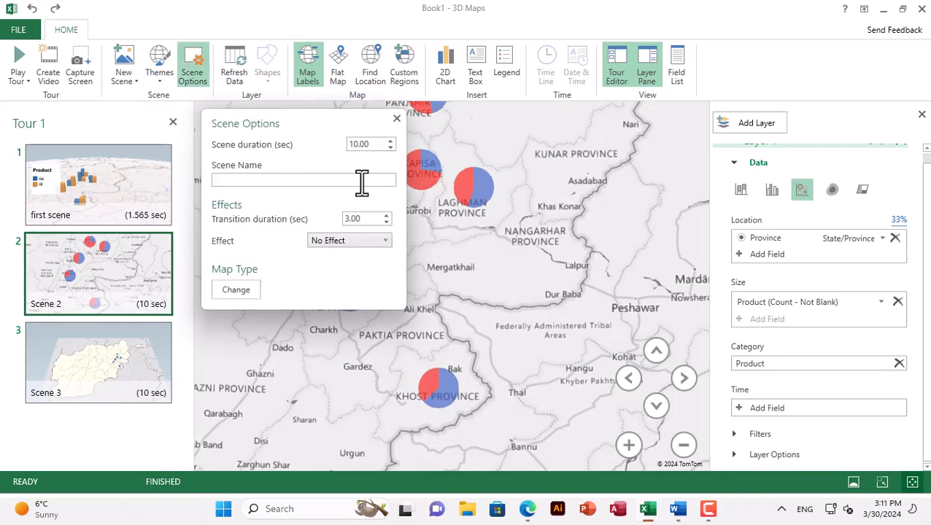
pyautogui.click(395, 117)
pyautogui.click(141, 304)
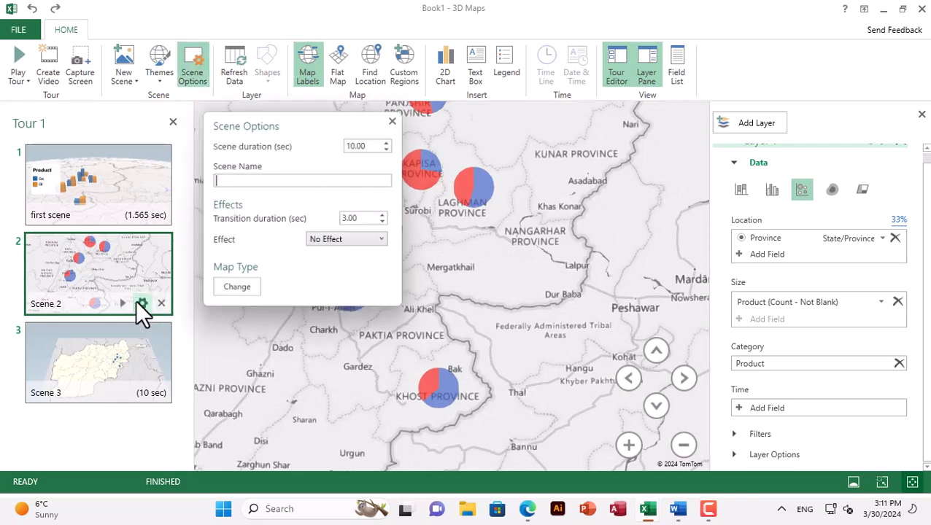
pyautogui.click(246, 290)
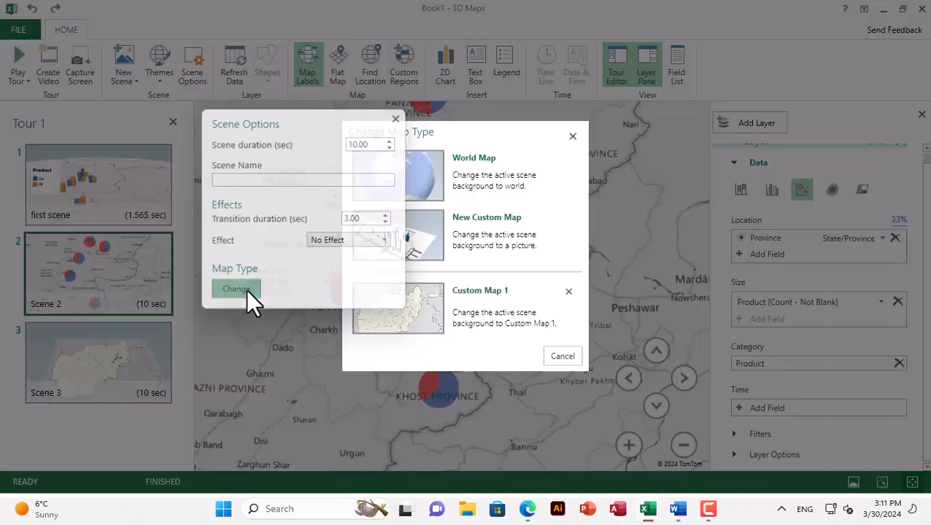
pyautogui.click(569, 356)
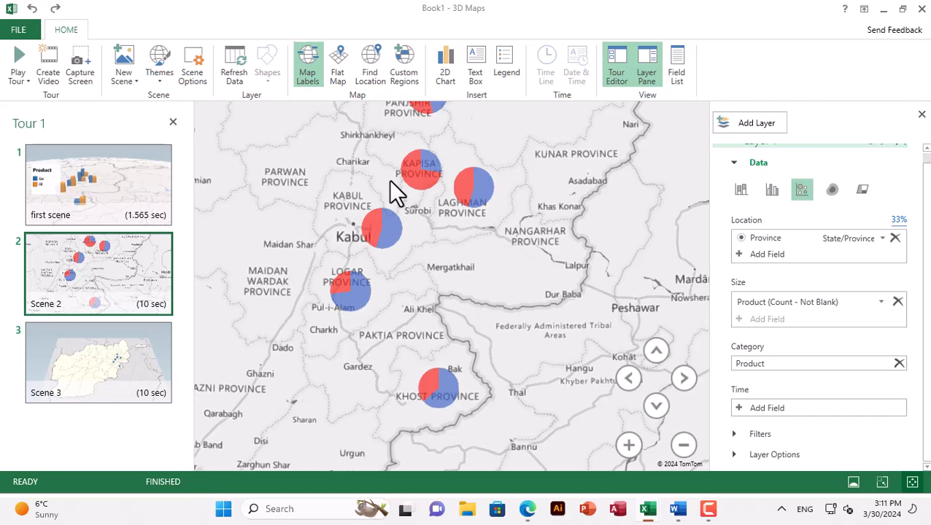
# Set the first scene's columns to the star shape after trying the circle and triangle shapes
pyautogui.click(124, 193)
pyautogui.click(382, 250)
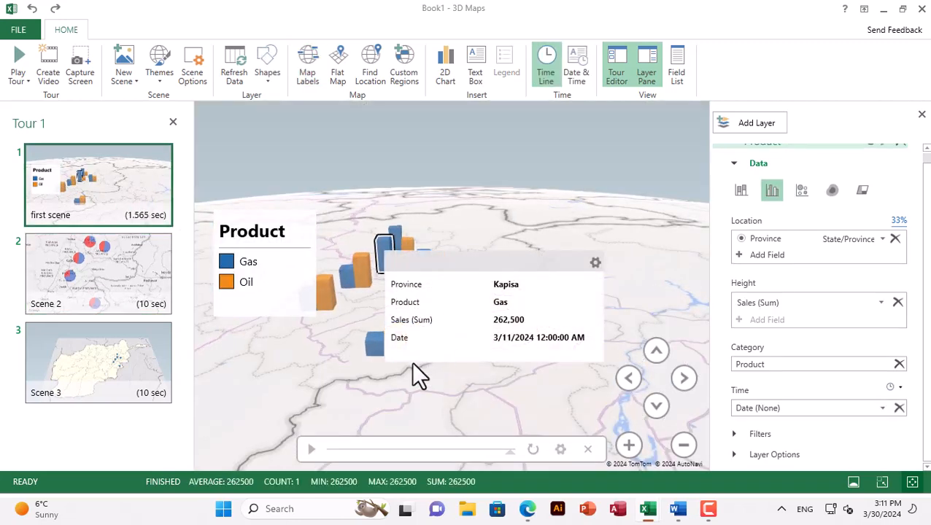
pyautogui.moveTo(513, 370); pyautogui.dragTo(537, 410)
pyautogui.click(268, 70)
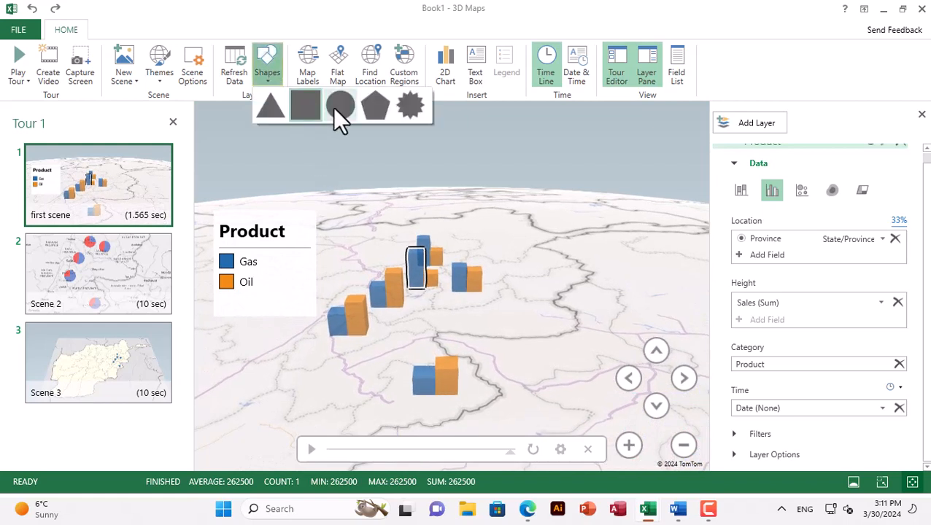
pyautogui.click(333, 107)
pyautogui.click(266, 76)
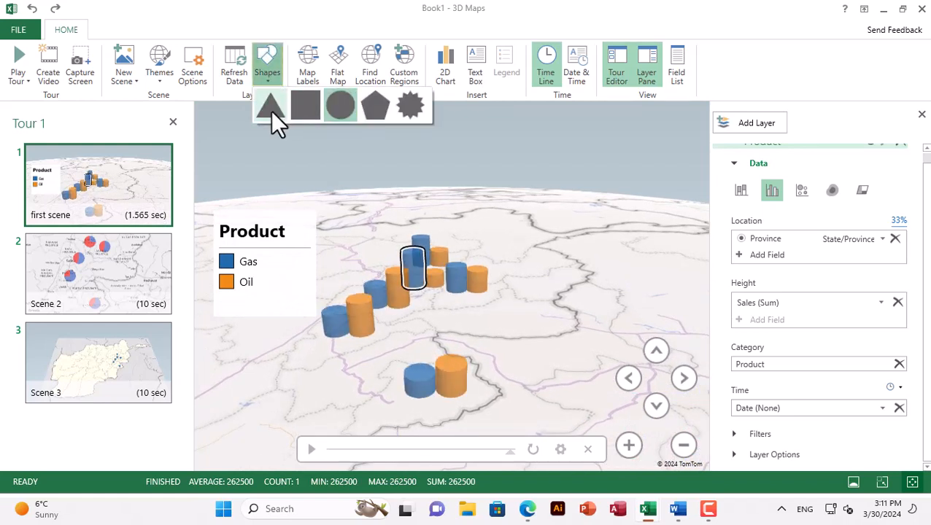
pyautogui.click(271, 111)
pyautogui.click(261, 68)
pyautogui.click(411, 105)
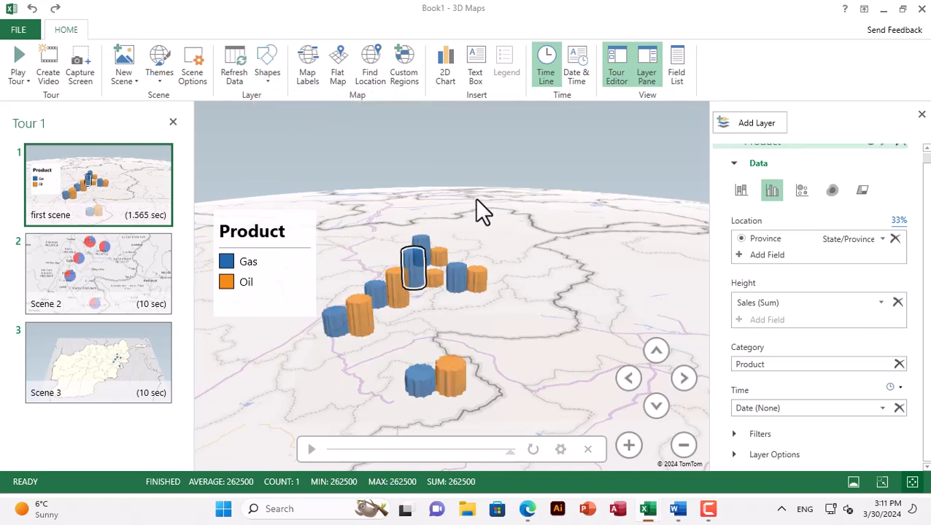
# Check which region file types the import of a new custom region set accepts
pyautogui.click(414, 76)
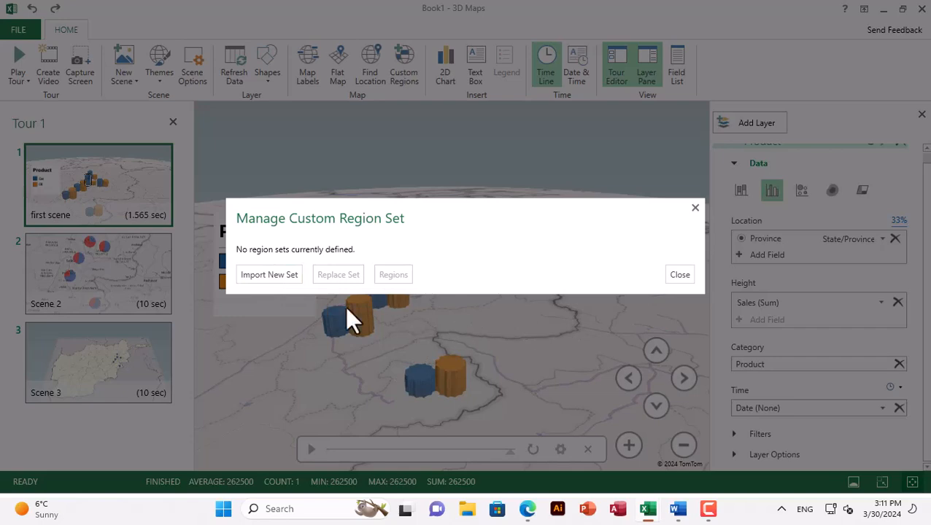
pyautogui.click(265, 275)
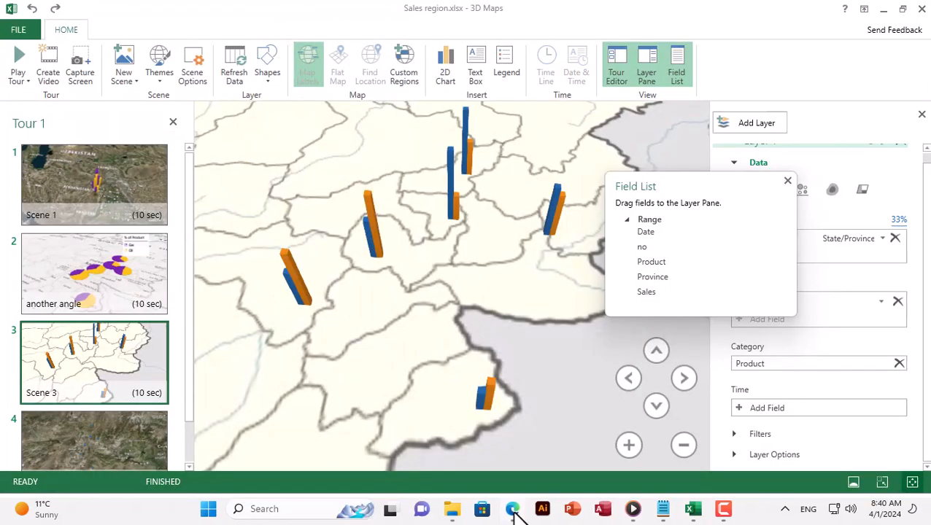
# Switch to the Edge browser and open Google Maps from the Google home page
pyautogui.click(511, 509)
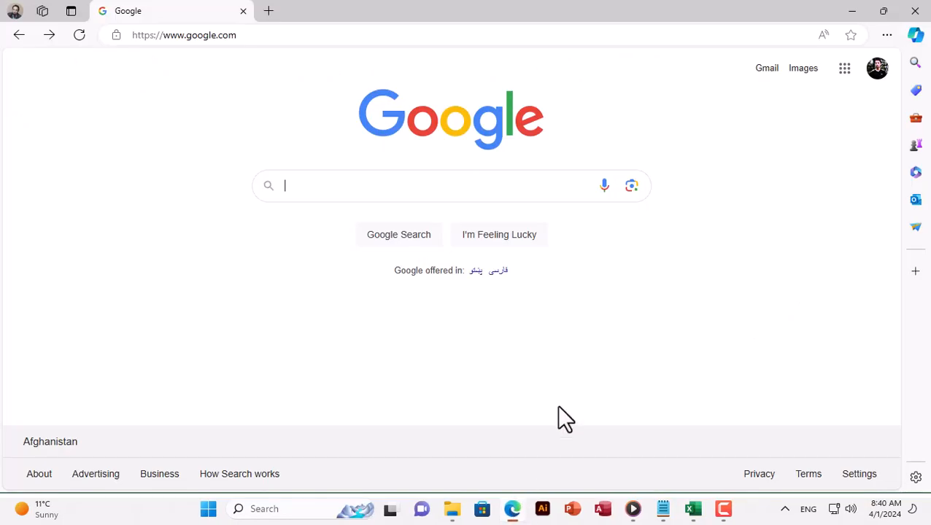
pyautogui.click(845, 69)
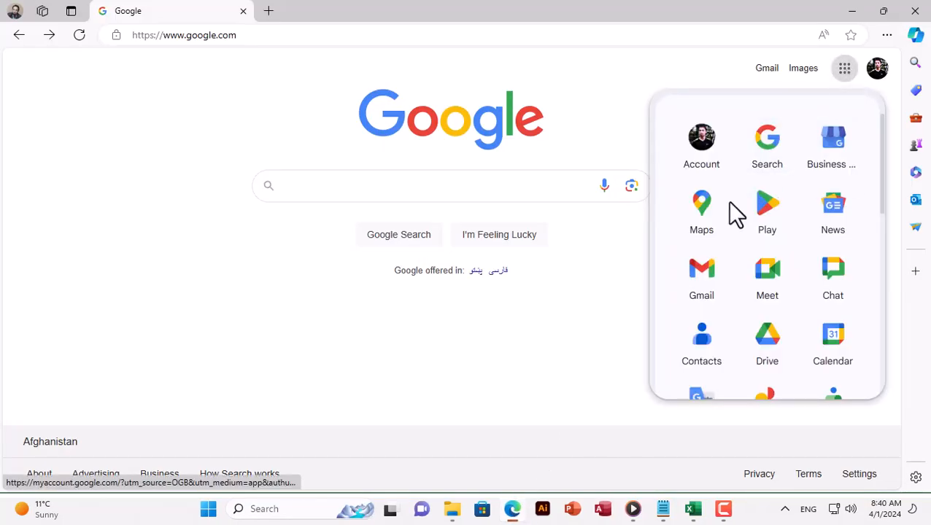
pyautogui.click(703, 216)
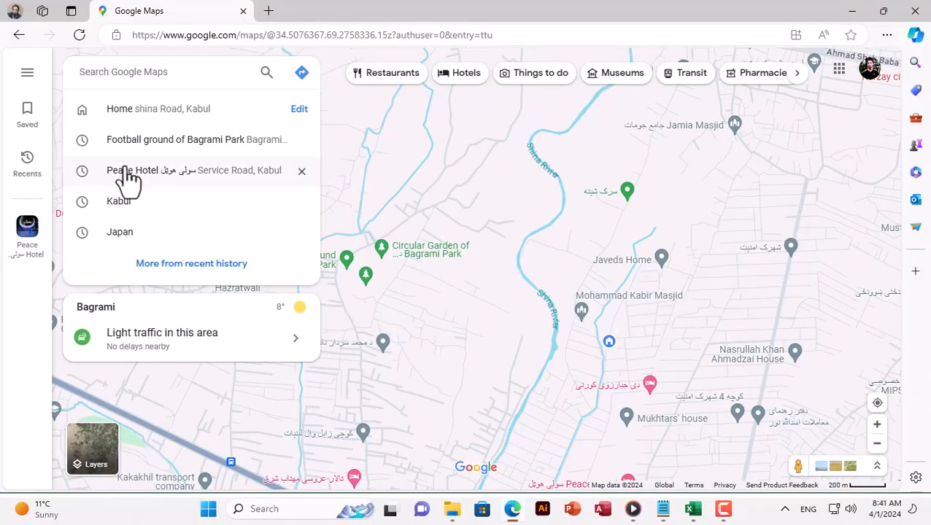
# Create a new map in Google My Maps from the saved maps list
pyautogui.click(27, 116)
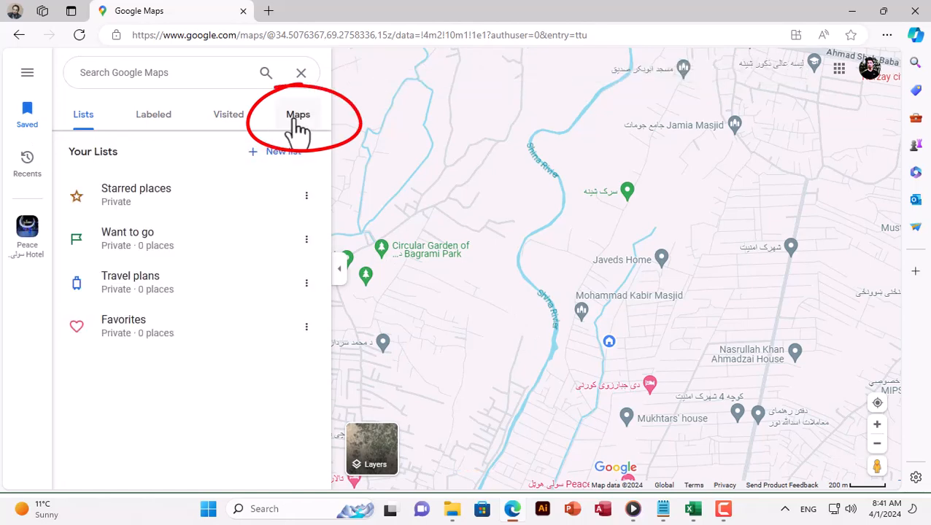
pyautogui.click(297, 122)
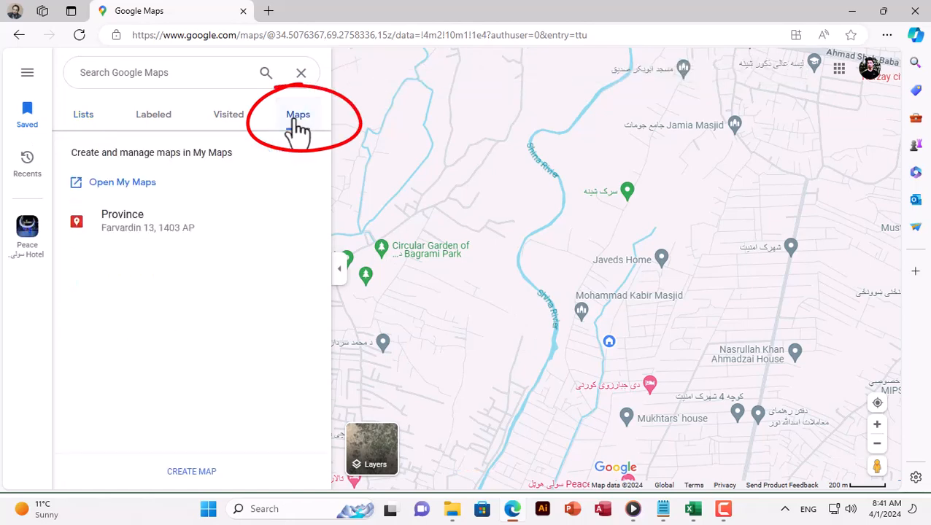
pyautogui.click(205, 473)
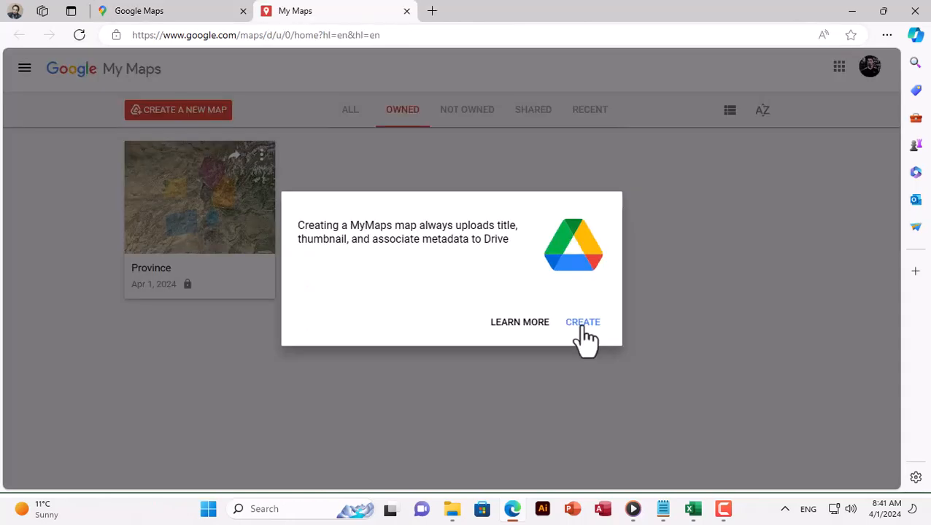
pyautogui.click(584, 324)
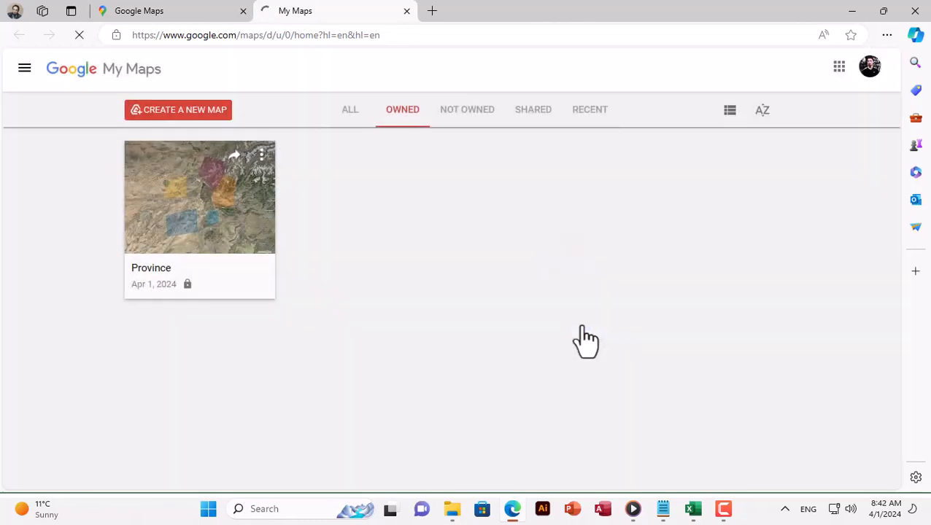
# Create a new map and draw a closed four-sided polygon of about 846 km² around Kabul
pyautogui.click(183, 117)
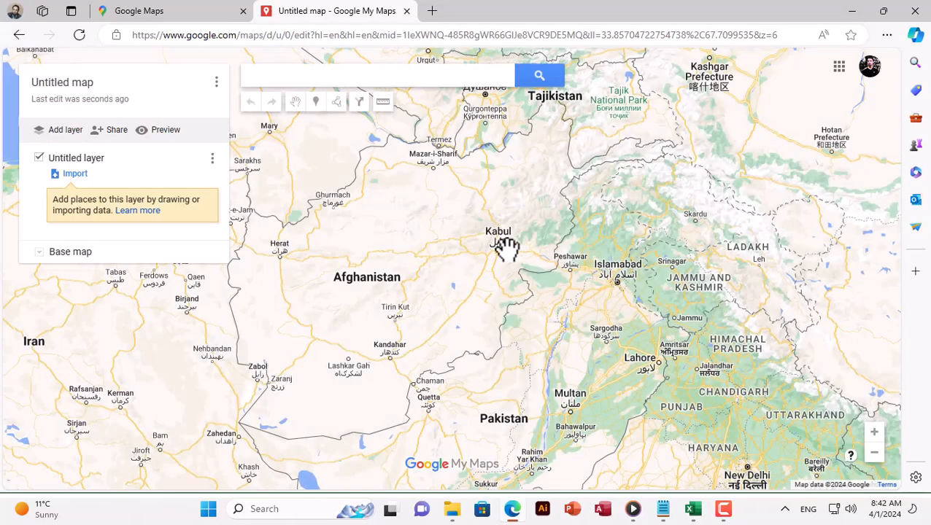
pyautogui.scroll(4, 507, 248)
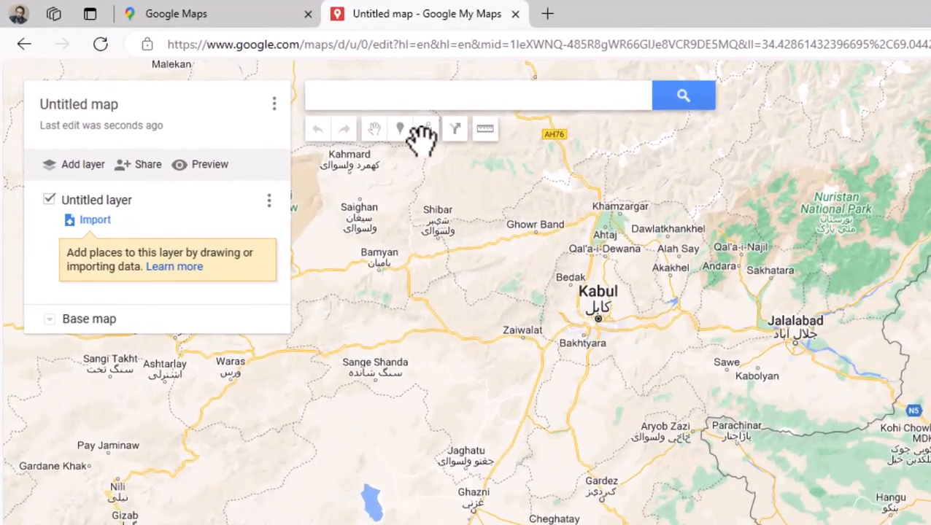
pyautogui.click(427, 132)
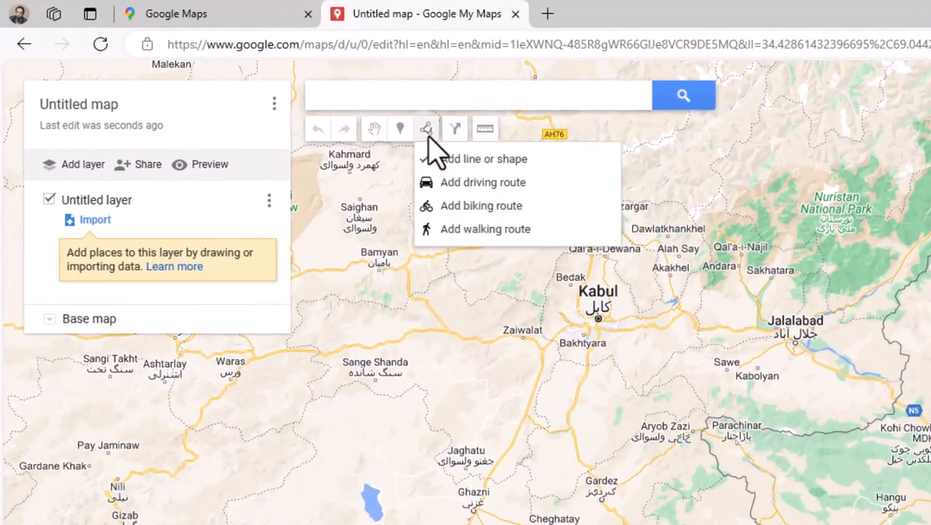
pyautogui.click(474, 167)
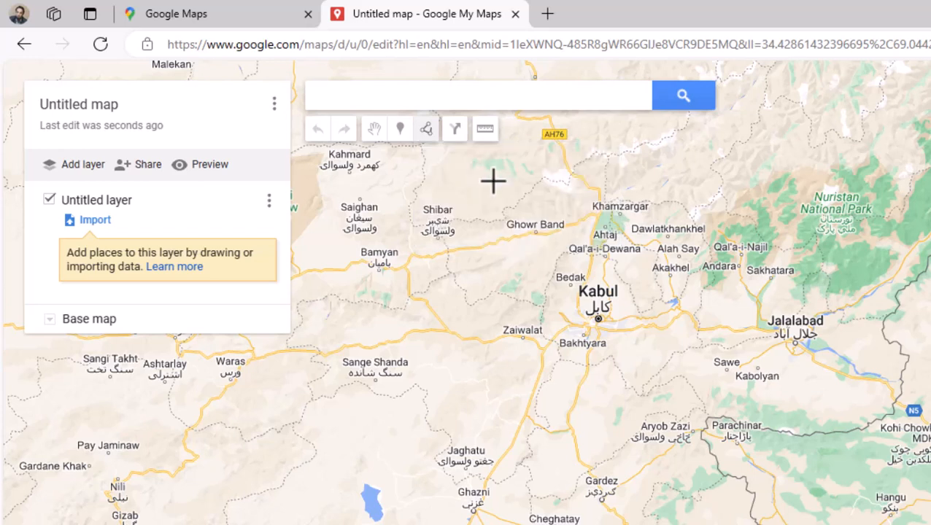
pyautogui.click(569, 296)
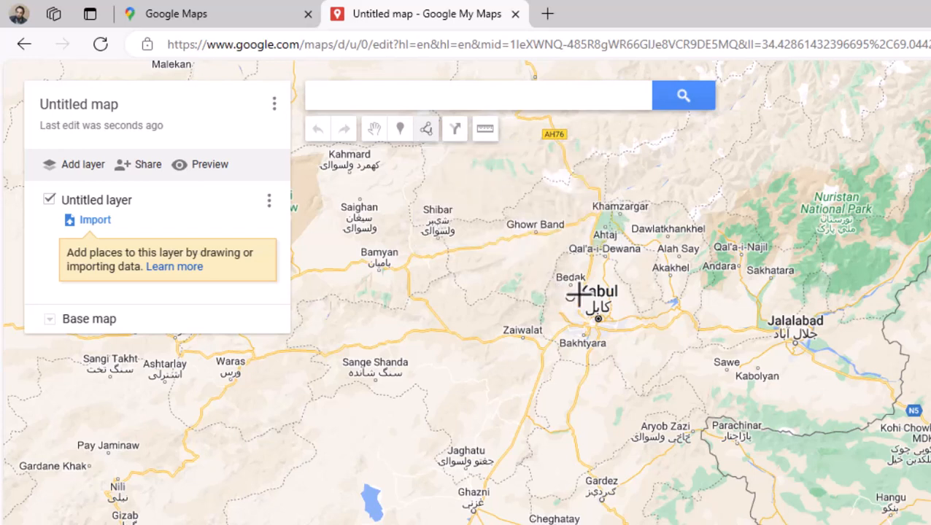
pyautogui.click(617, 289)
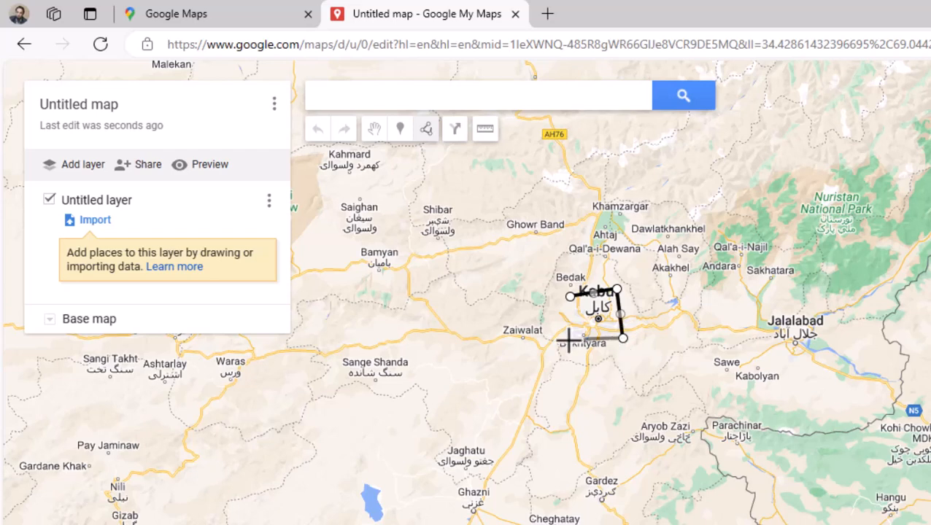
pyautogui.click(575, 292)
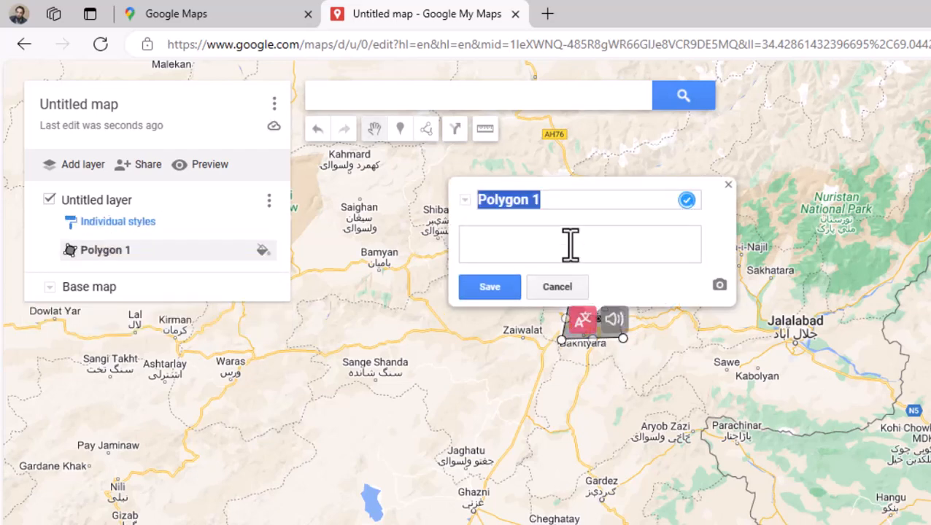
# Save the new polygon under the name Kabul and close its details
pyautogui.write('Kabul')
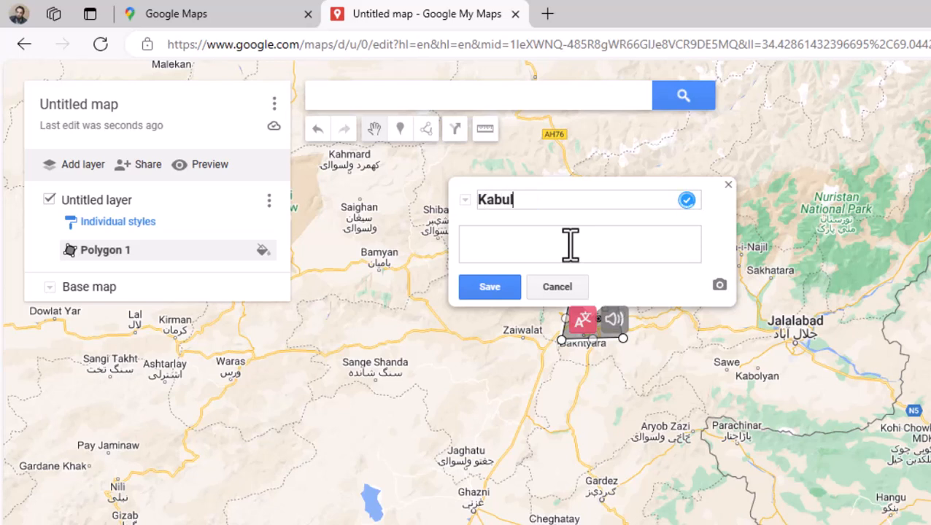
pyautogui.click(496, 291)
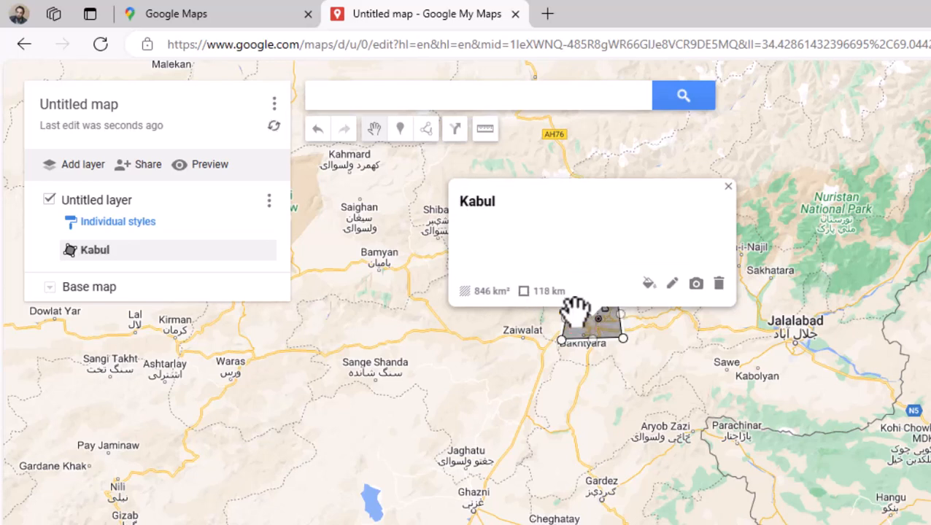
pyautogui.click(728, 188)
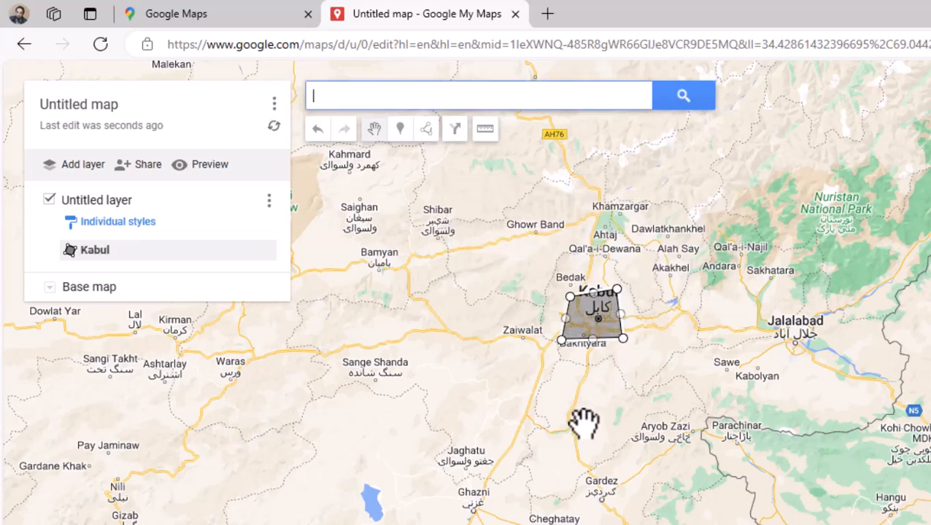
# Draw a closed four-sided polygon around Khost, southeast of the Kabul region
pyautogui.click(426, 130)
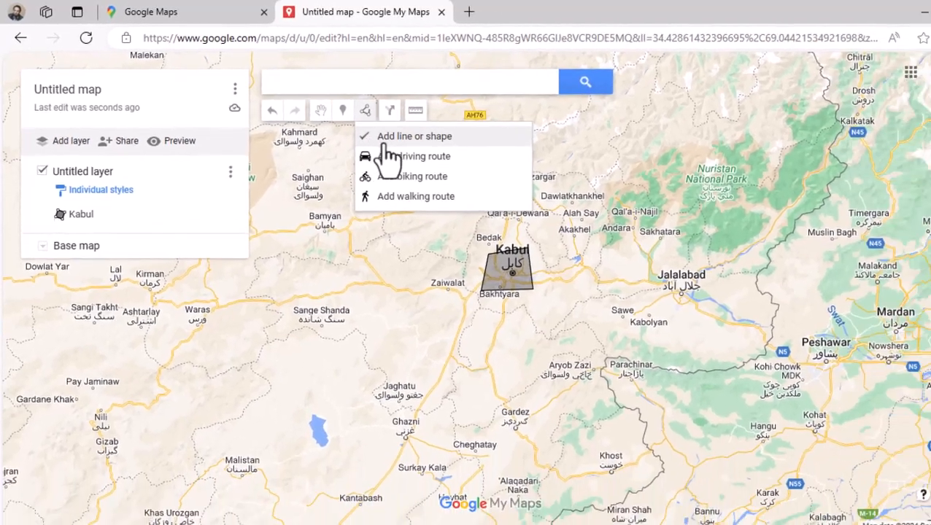
pyautogui.click(387, 139)
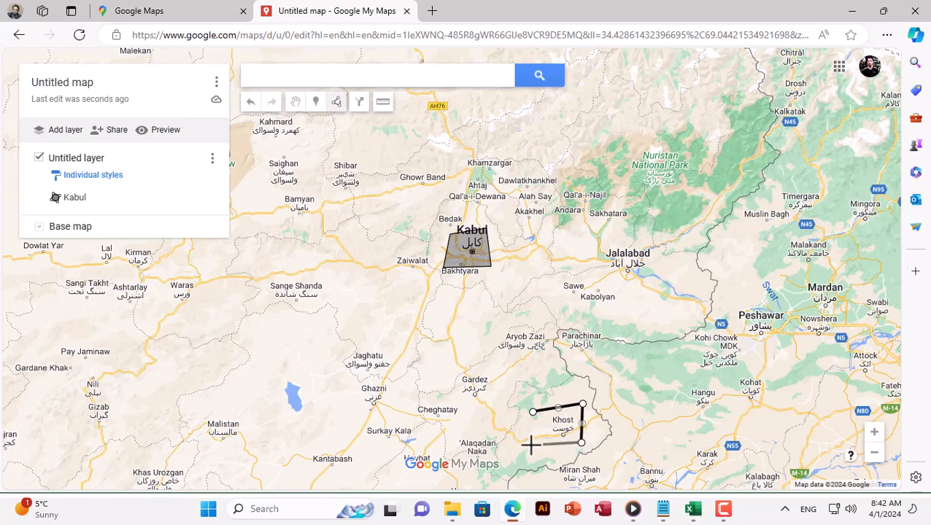
pyautogui.click(533, 413)
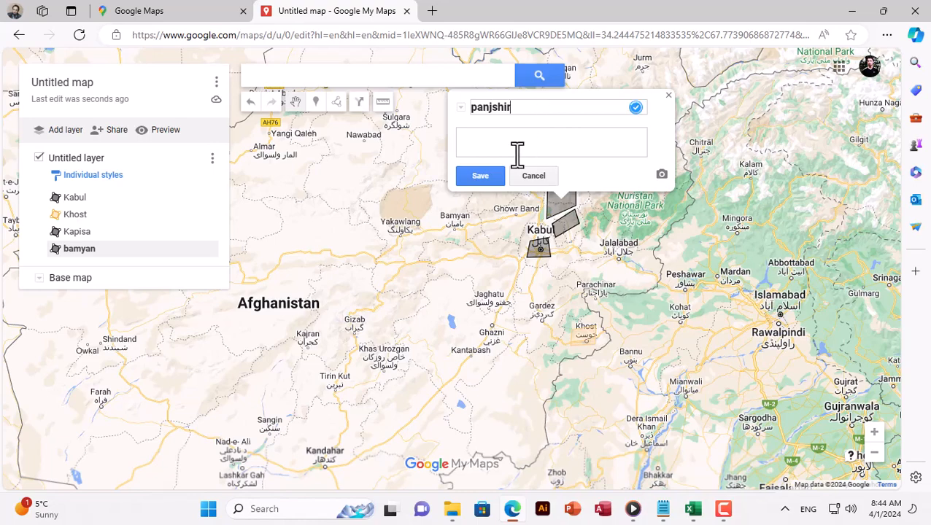
# Save the polygon north of Kapisa under the name panjshir and color it dark orange
pyautogui.click(483, 176)
pyautogui.click(669, 98)
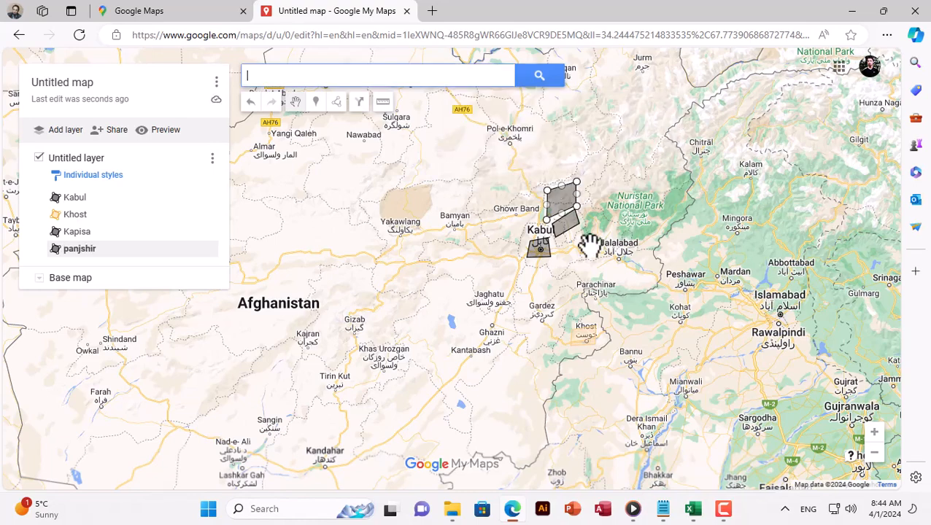
pyautogui.scroll(1, 589, 245)
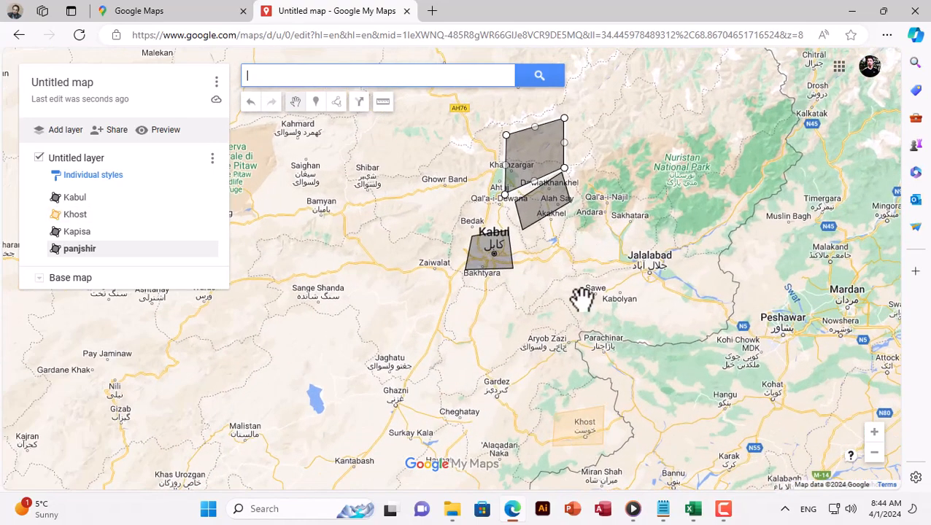
pyautogui.click(545, 162)
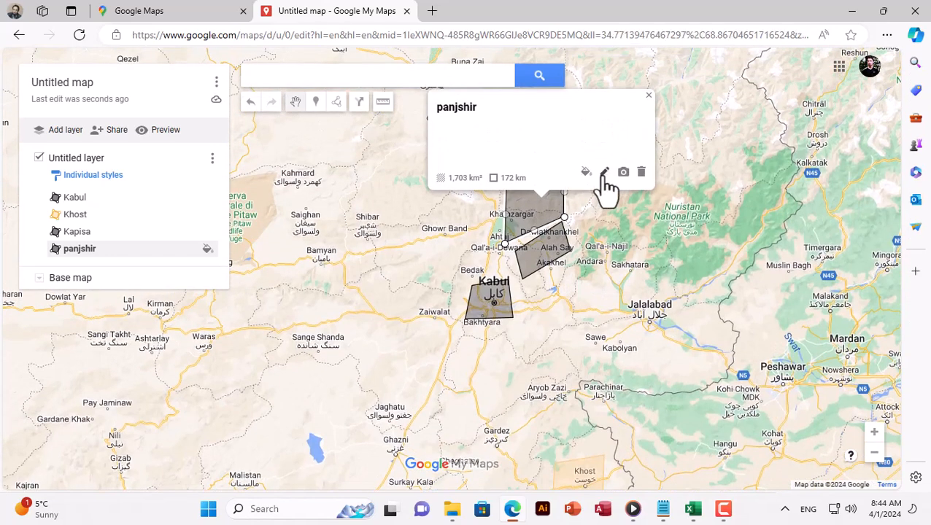
pyautogui.click(585, 173)
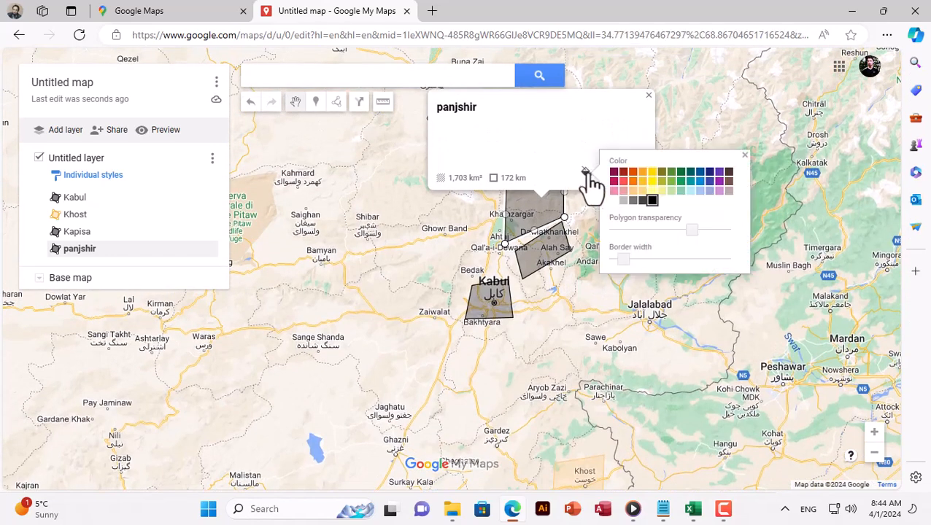
pyautogui.click(632, 172)
# Color the Kabul polygon teal and close its style settings
pyautogui.click(498, 305)
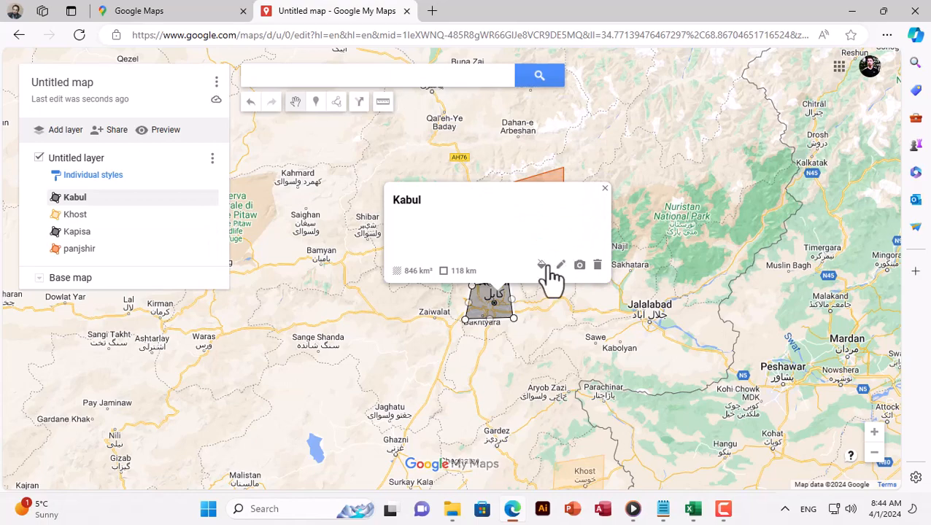
pyautogui.click(542, 264)
pyautogui.click(656, 272)
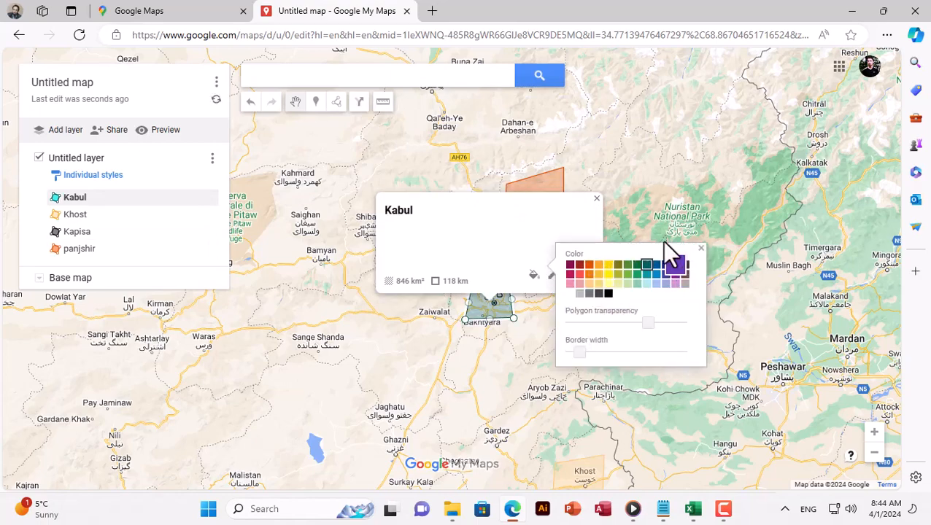
pyautogui.click(360, 305)
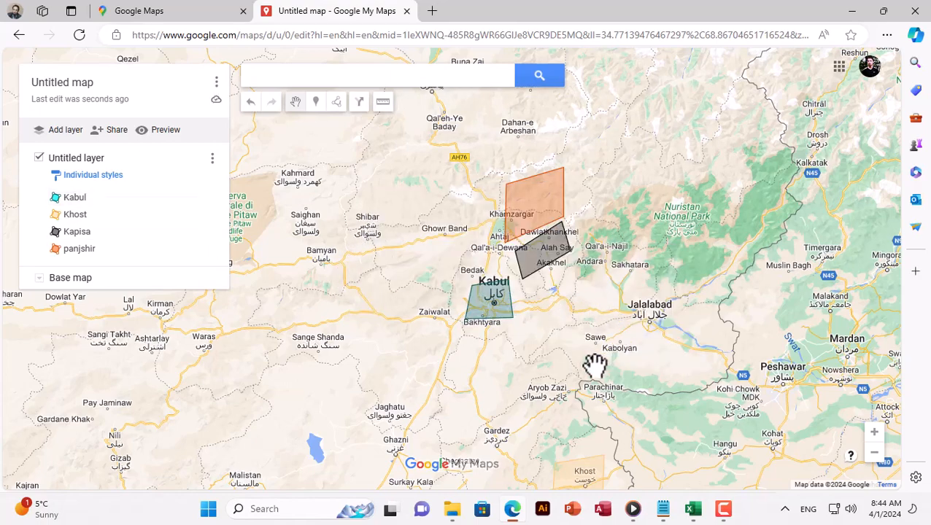
# Export the entire map as KML instead of KMZ and download the file
pyautogui.scroll(-2, 554, 329)
pyautogui.scroll(2, 565, 383)
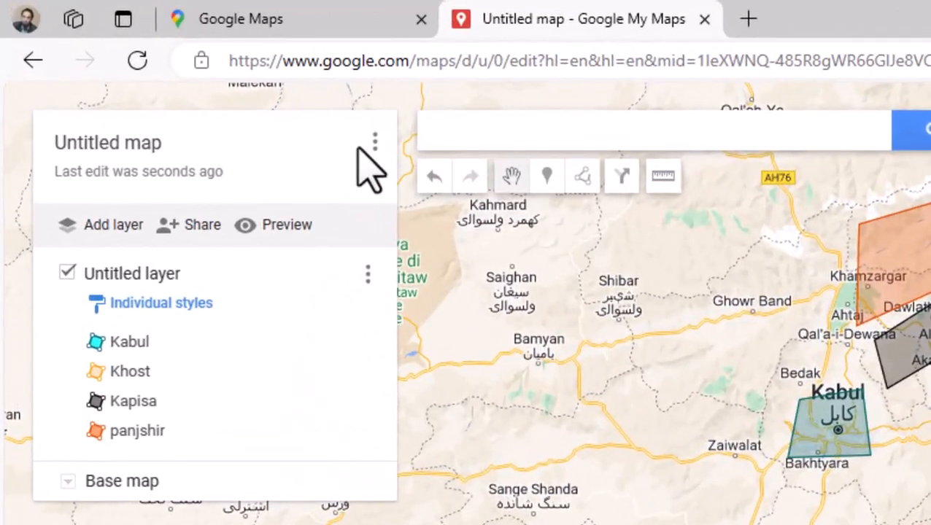
pyautogui.click(339, 130)
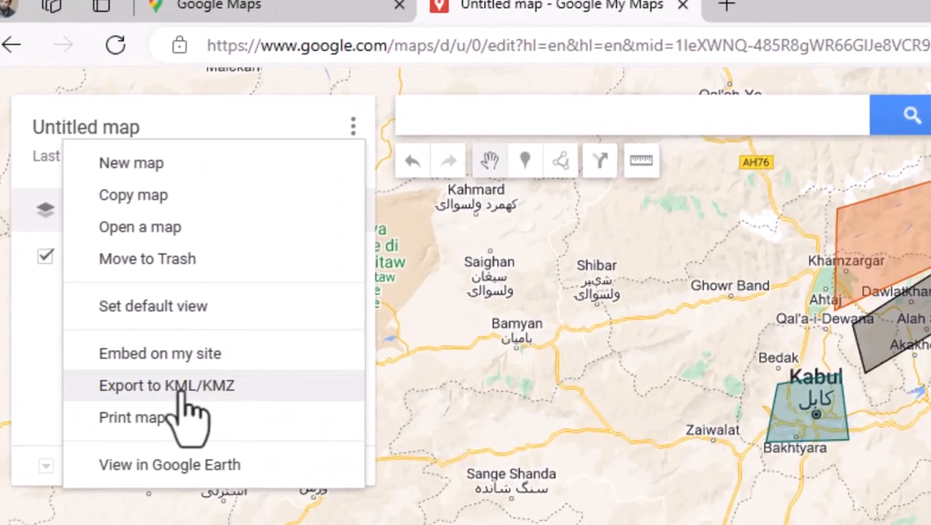
pyautogui.click(211, 403)
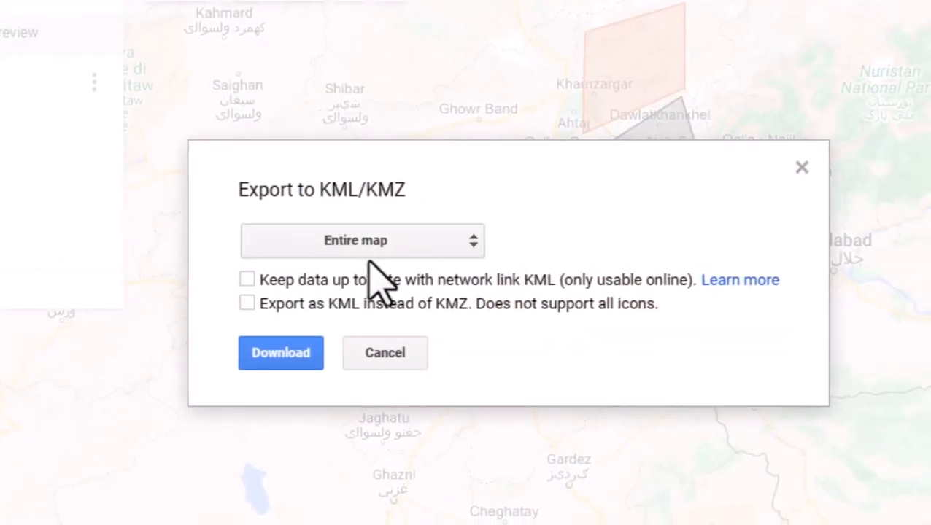
pyautogui.click(298, 338)
pyautogui.click(296, 355)
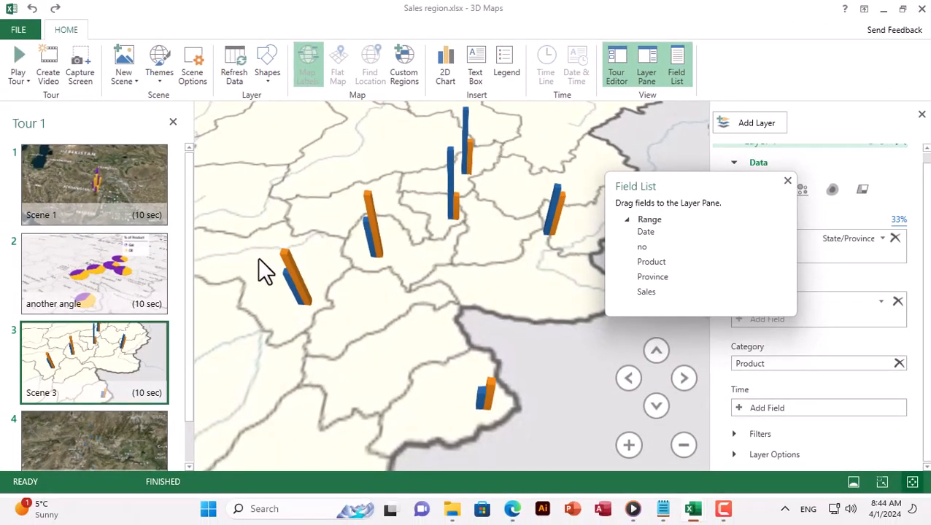
# Switch to the Excel 3D Maps window, select Scene 1 and import Untitled map.kml from Downloads as a new custom region set
pyautogui.click(116, 178)
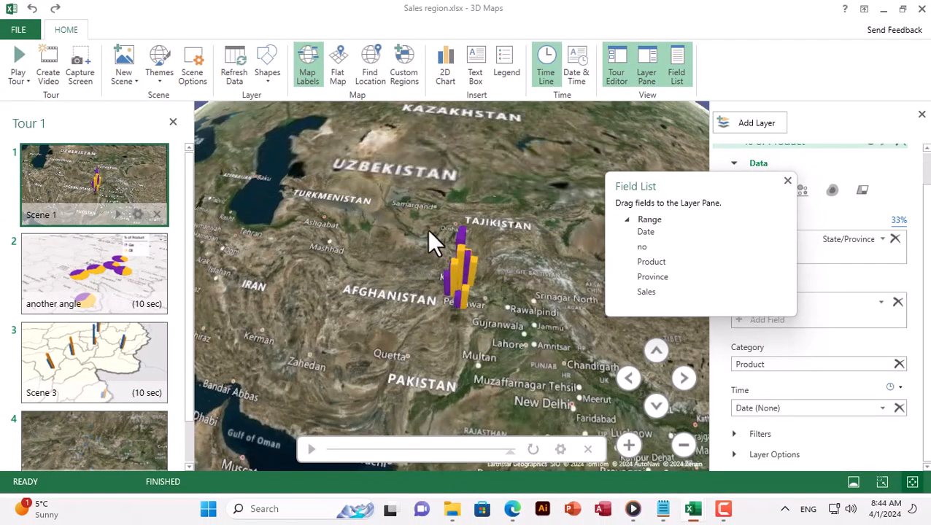
pyautogui.click(786, 178)
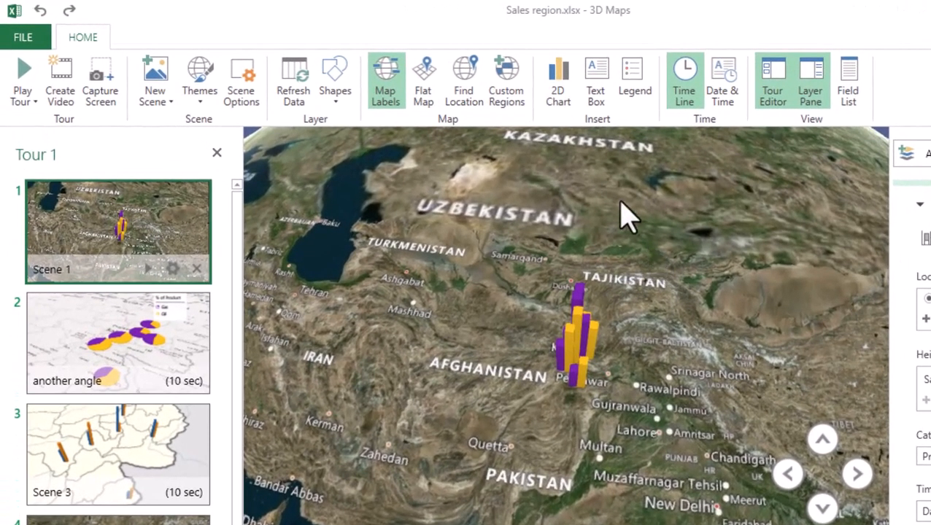
pyautogui.click(515, 93)
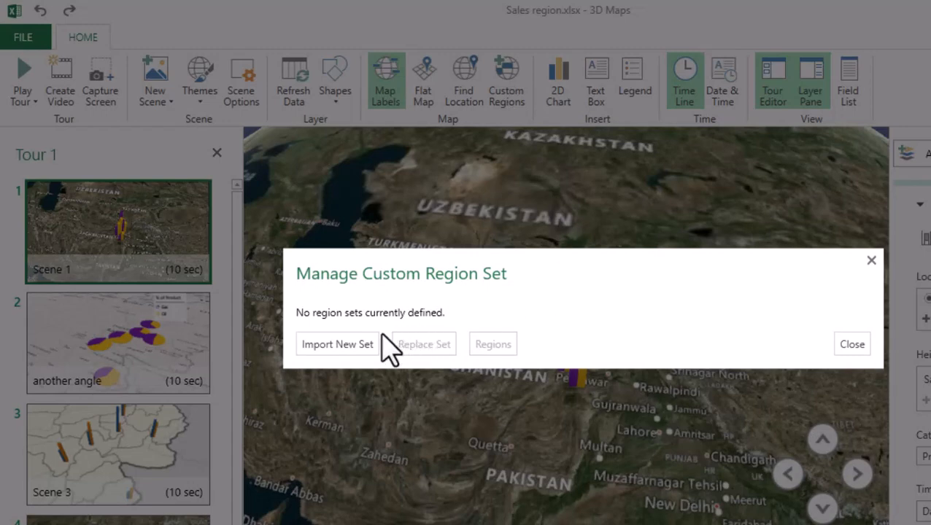
pyautogui.click(353, 352)
pyautogui.click(69, 206)
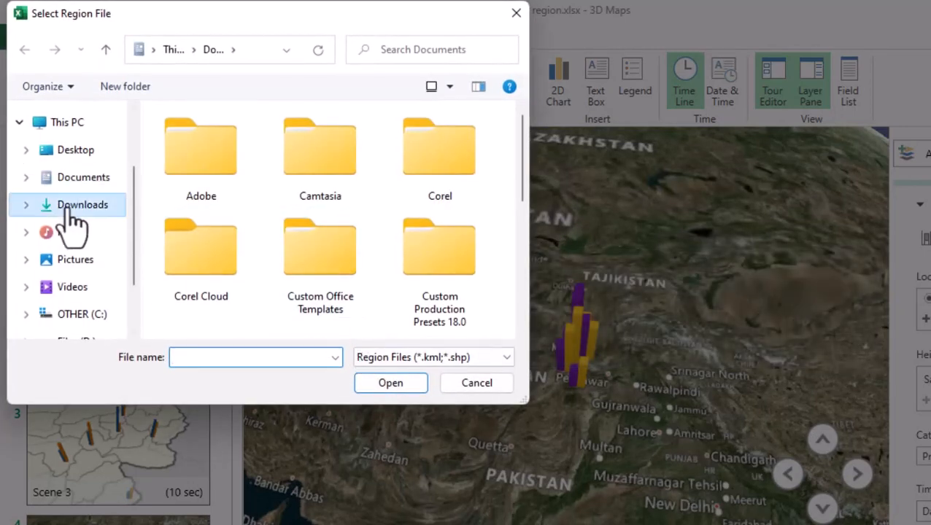
pyautogui.click(202, 173)
pyautogui.doubleClick(205, 175)
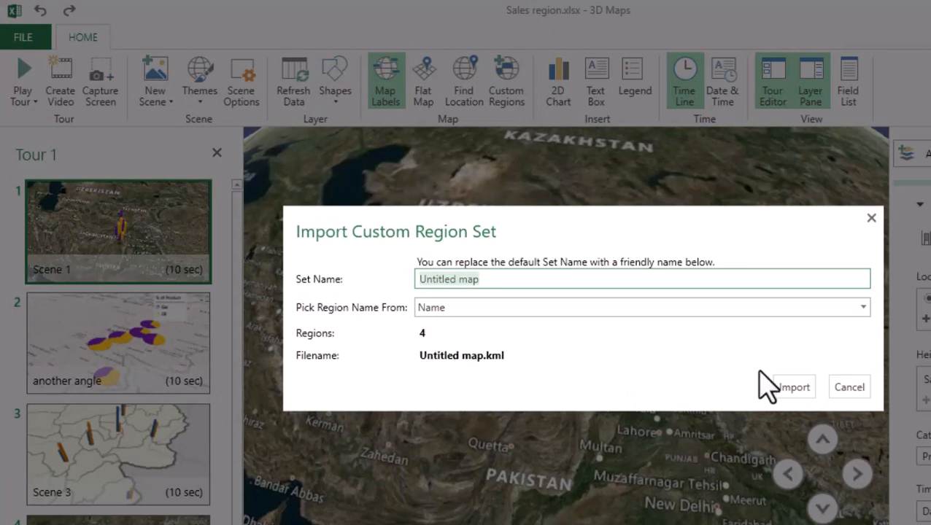
pyautogui.click(794, 388)
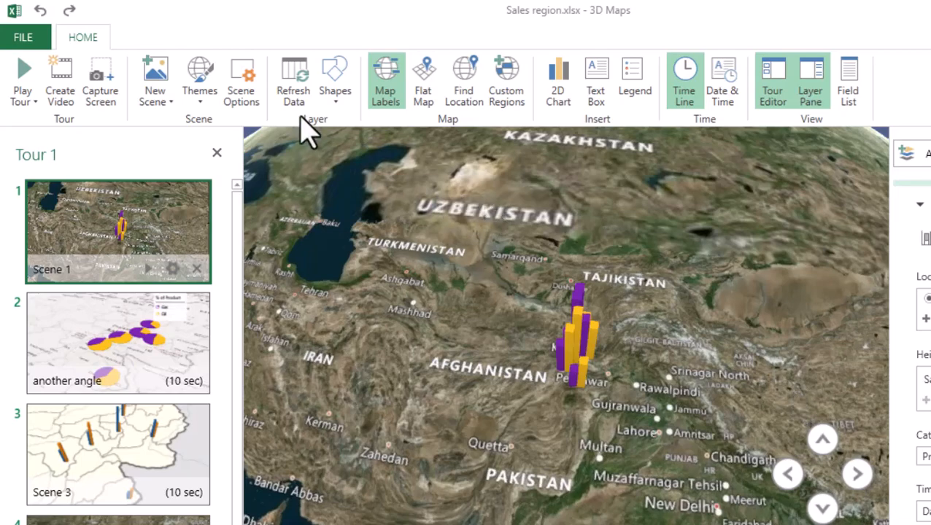
# Change Scene 1's satellite theme to the light map theme with country borders
pyautogui.click(199, 96)
pyautogui.click(219, 138)
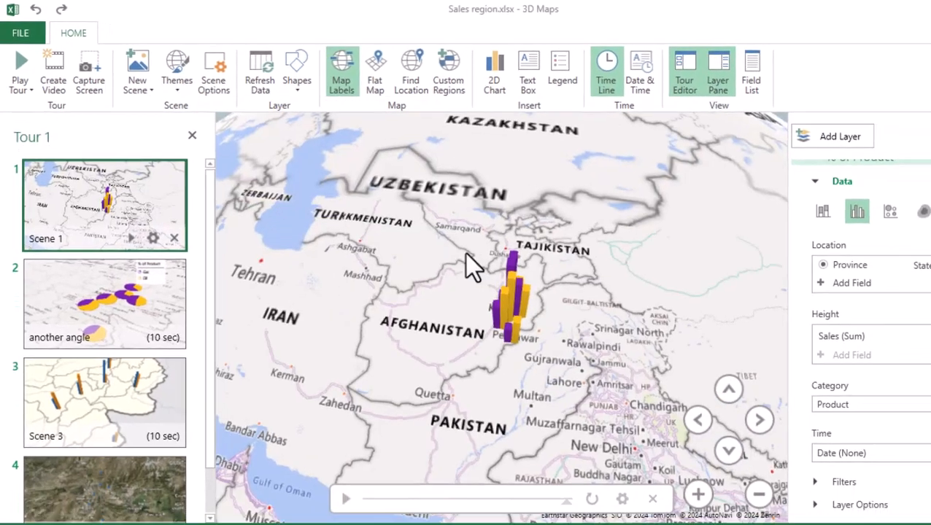
pyautogui.scroll(6, 515, 328)
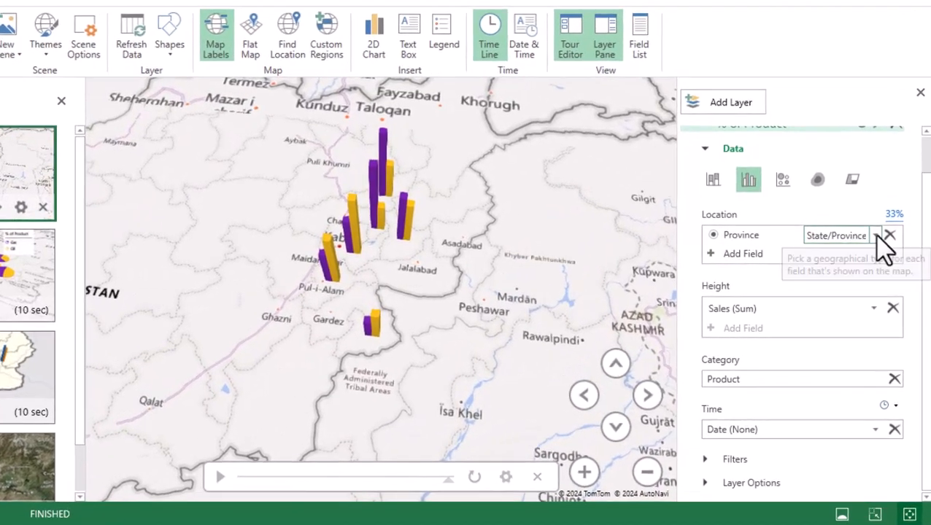
# Set the Province location field's type to Custom Region (.kml, .shp)
pyautogui.click(883, 239)
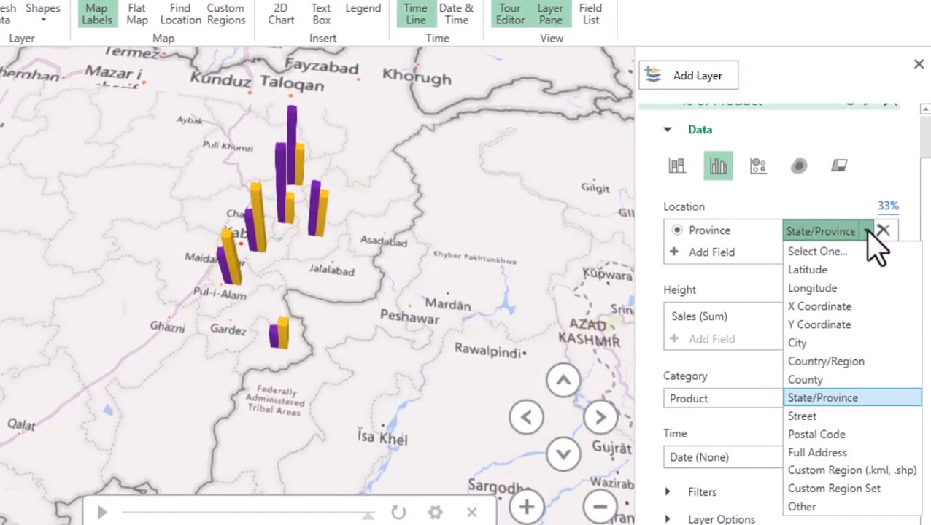
pyautogui.click(839, 470)
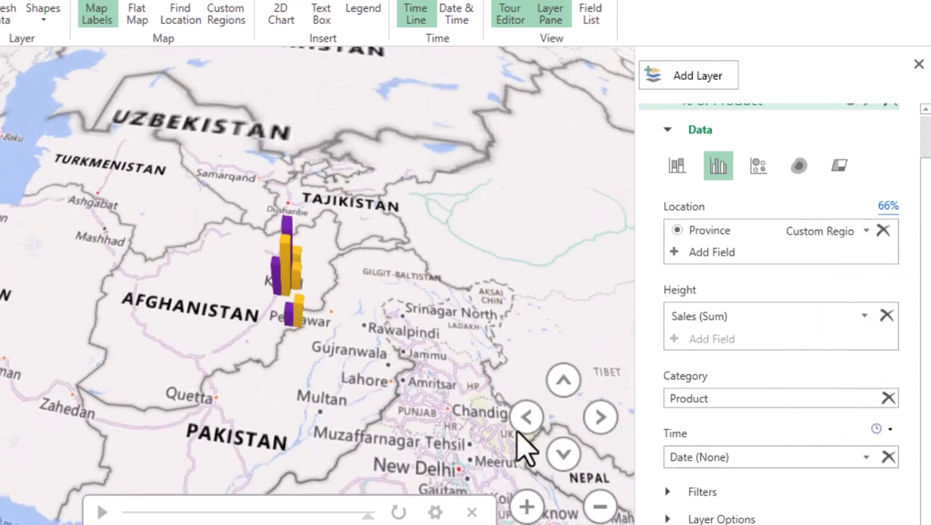
pyautogui.scroll(4, 302, 318)
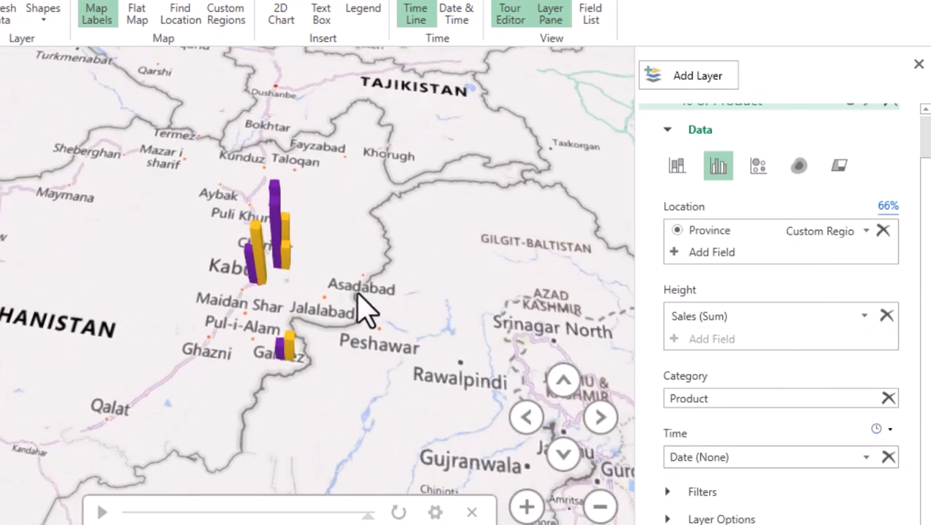
# Change the Scene 1 layer's visualization from clustered columns to Region and inspect the Kabul region's sales details
pyautogui.click(839, 167)
pyautogui.scroll(3, 480, 339)
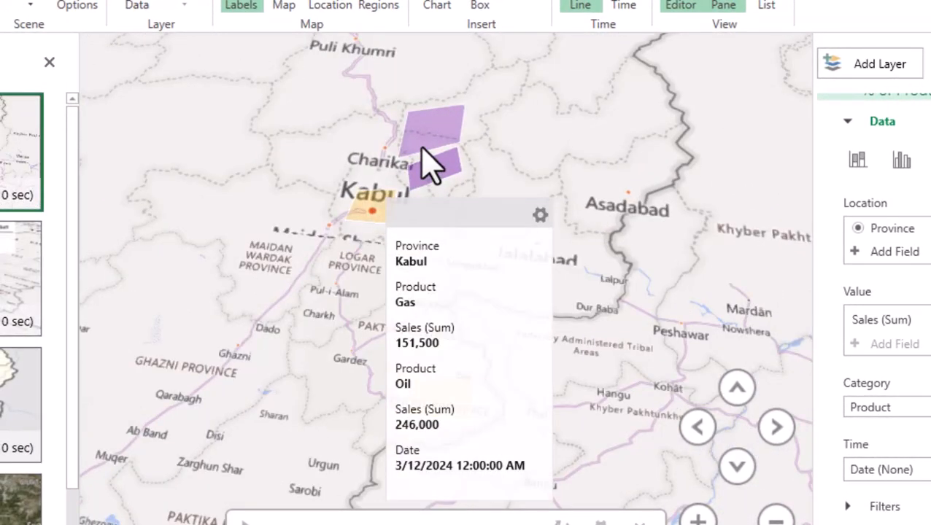
pyautogui.moveTo(440, 177)
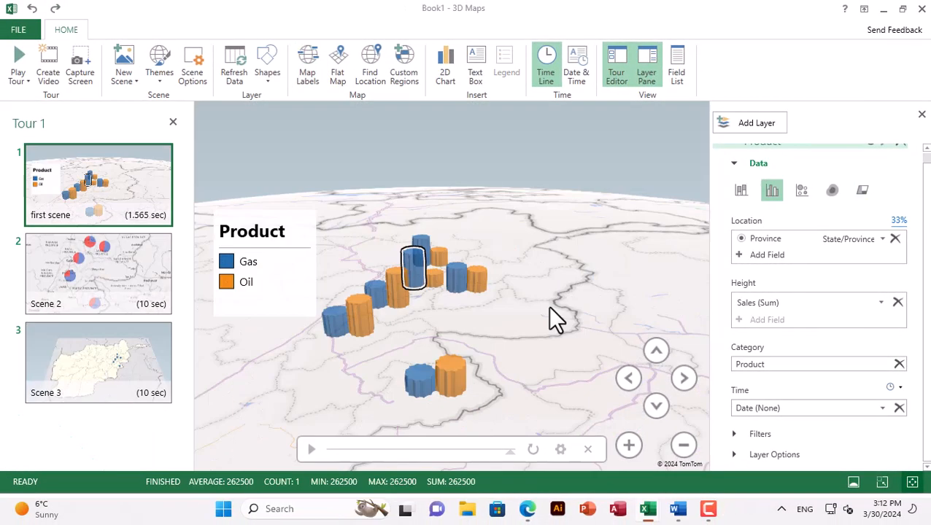
# Export the tour as a 1080p video with Nature Sounds - Tropical Rainforest at Dawn 6.mp3 as soundtrack, saved as Tour 1.mp4 in Videos
pyautogui.moveTo(535, 336)
pyautogui.mouseDown()
pyautogui.moveTo(597, 272)
pyautogui.moveTo(570, 310)
pyautogui.moveTo(520, 333)
pyautogui.mouseUp()
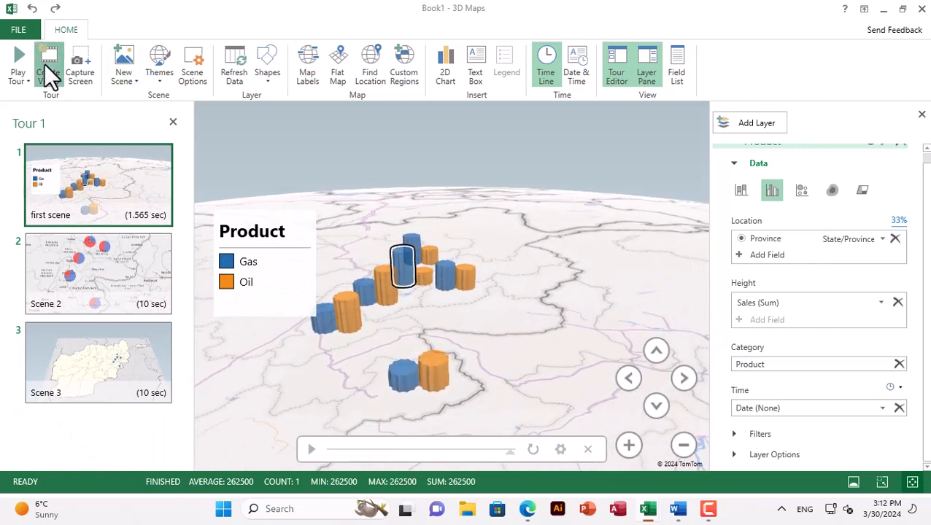
pyautogui.click(48, 70)
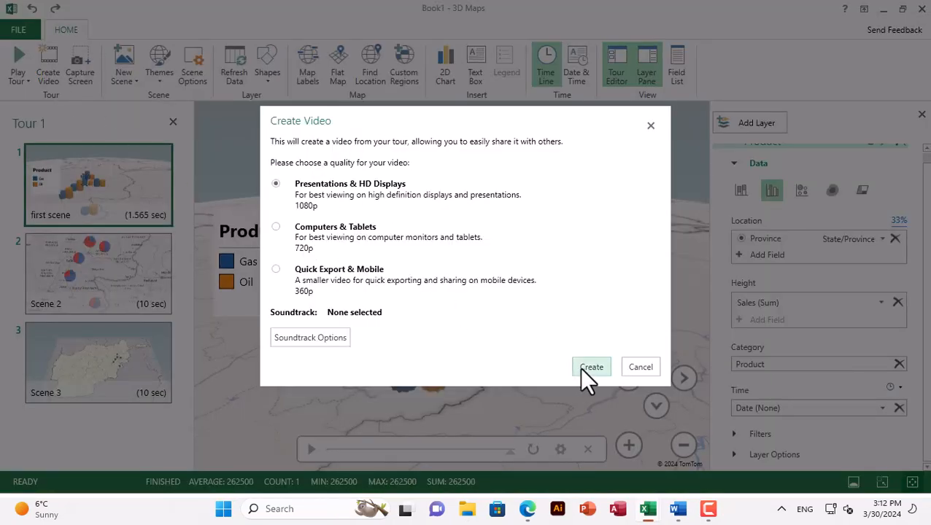
pyautogui.click(314, 338)
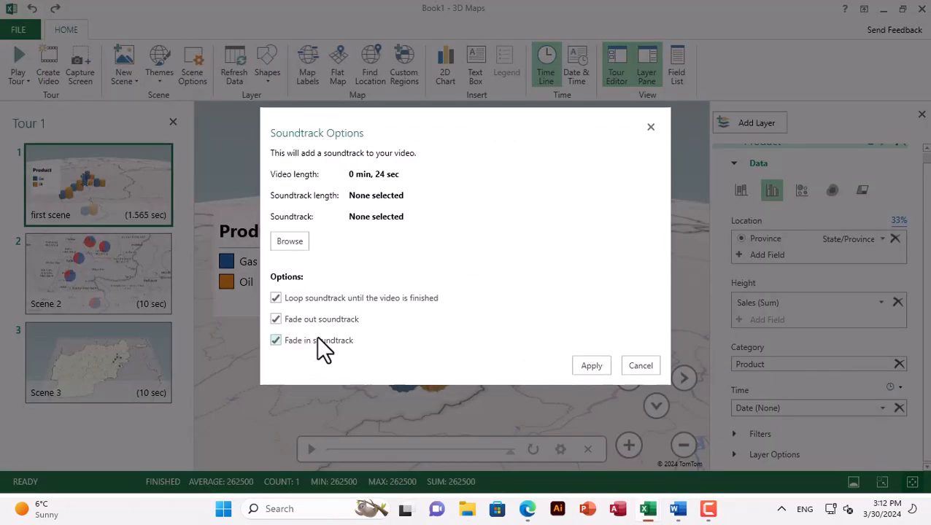
pyautogui.click(292, 243)
pyautogui.doubleClick(172, 115)
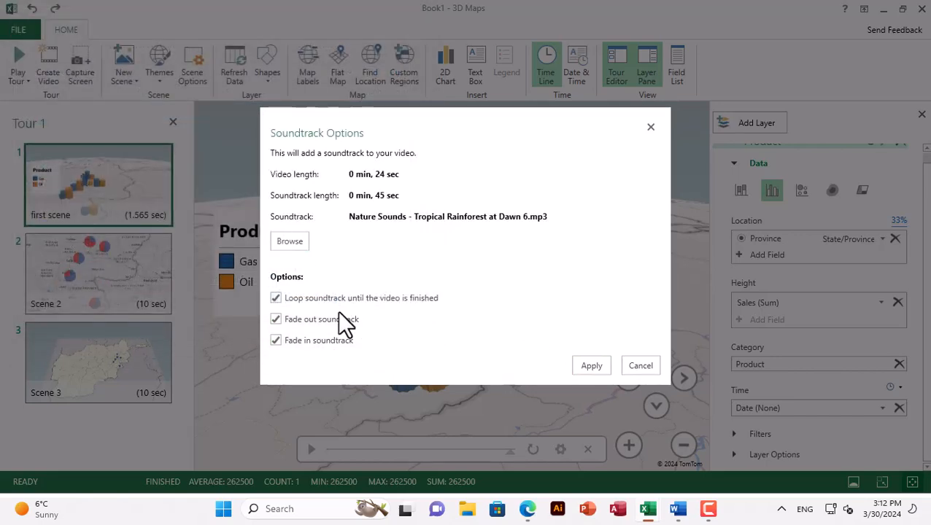
pyautogui.click(591, 366)
pyautogui.click(588, 367)
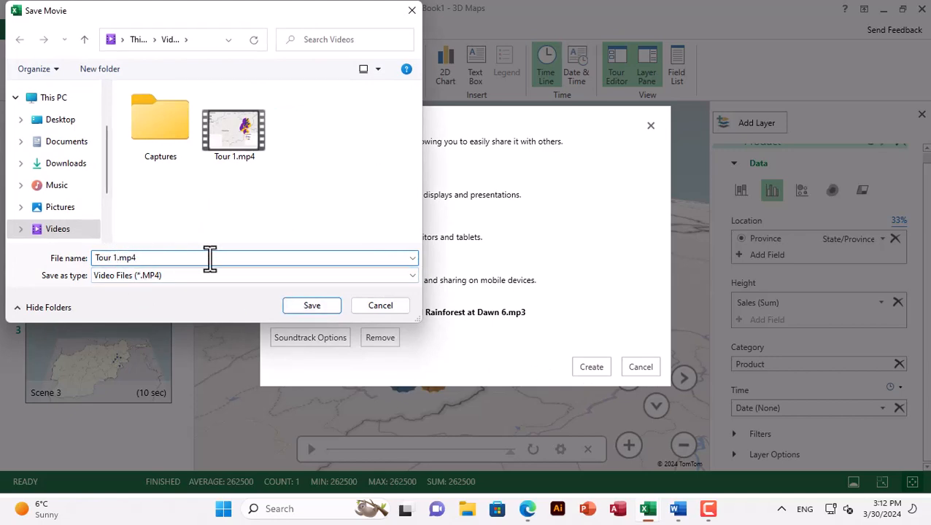
pyautogui.press('Return')
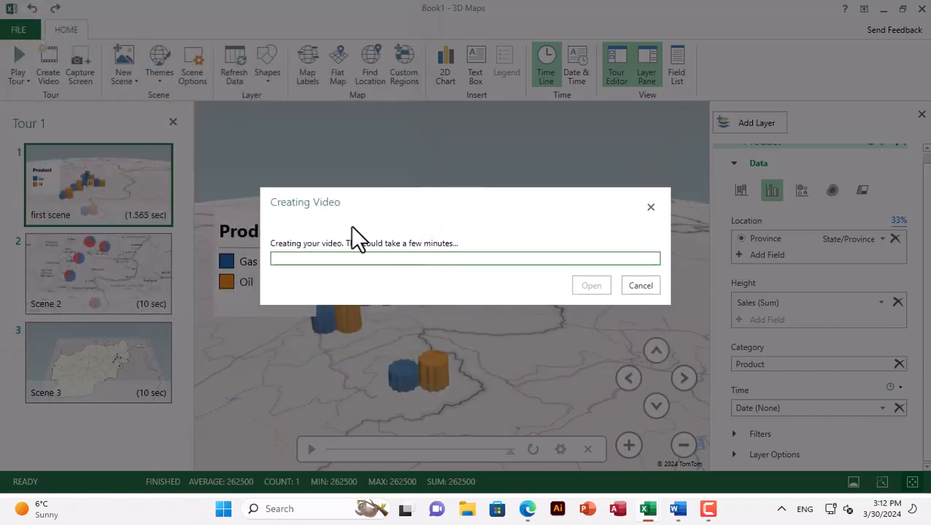